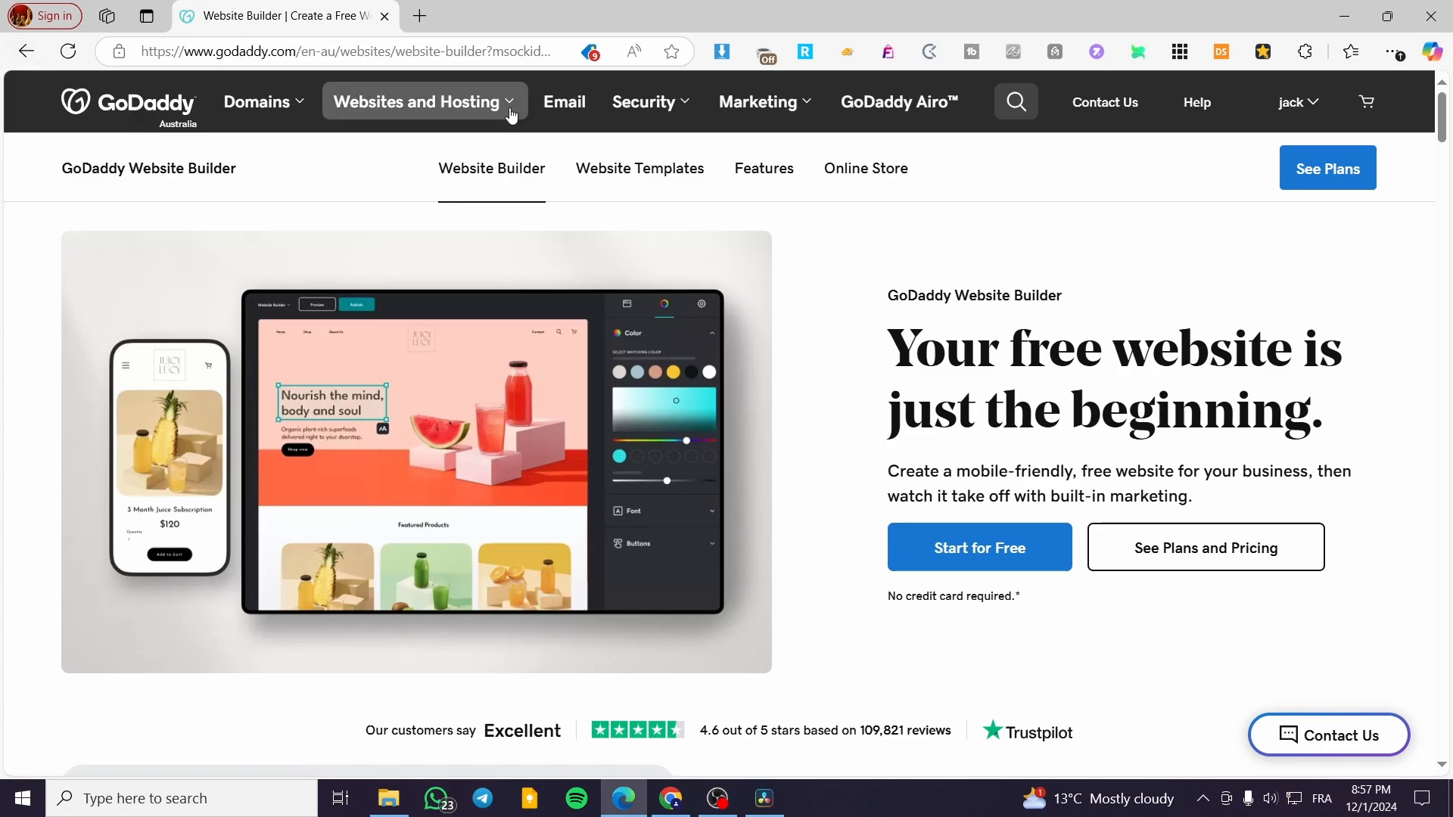
Open the Jack Store website for editing from the account's product list and dismiss the custom domain tip
{"action": "left_click", "coordinate": [485, 107]}
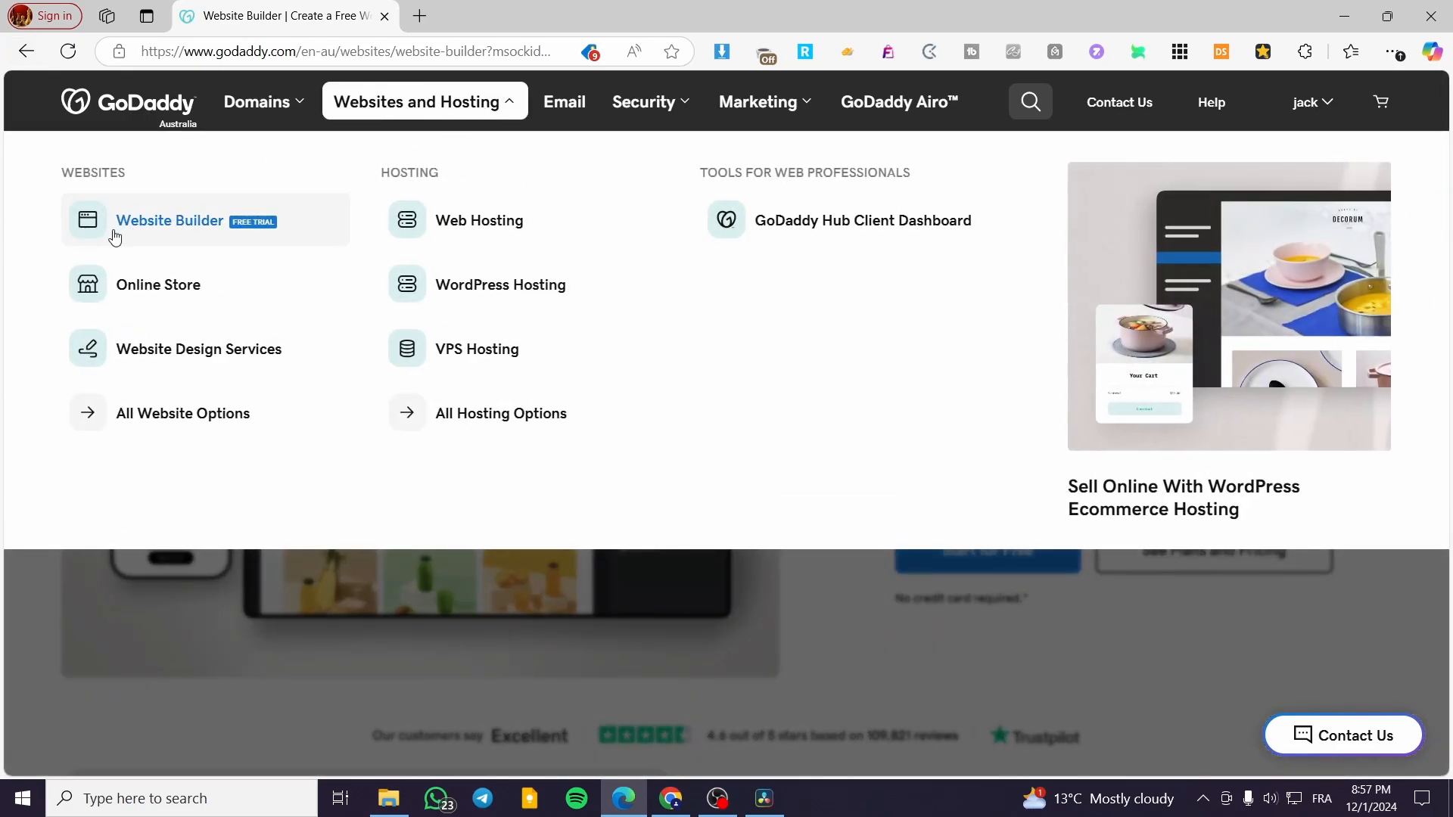
{"action": "left_click", "coordinate": [137, 230]}
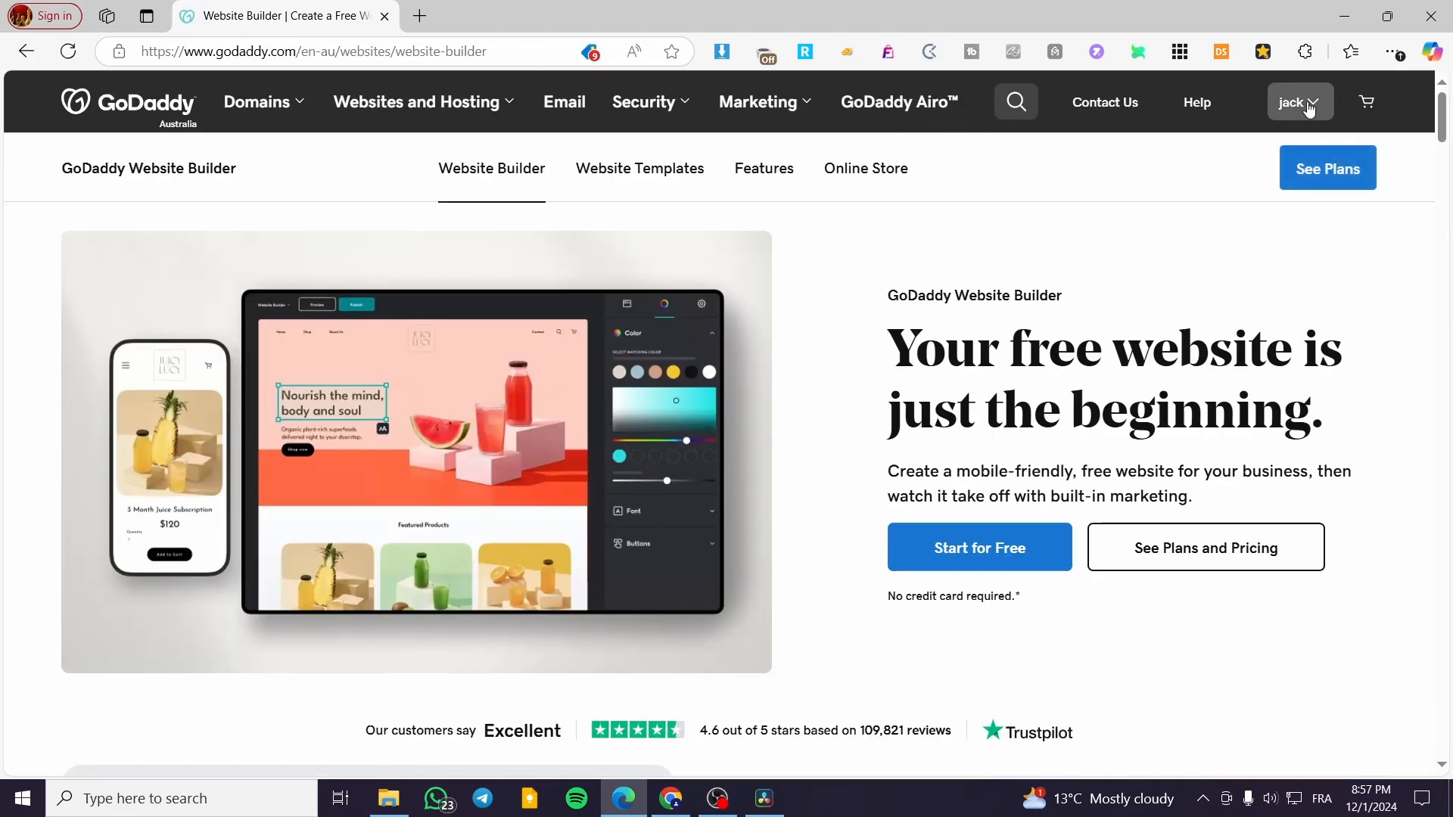
{"action": "left_click", "coordinate": [1312, 110]}
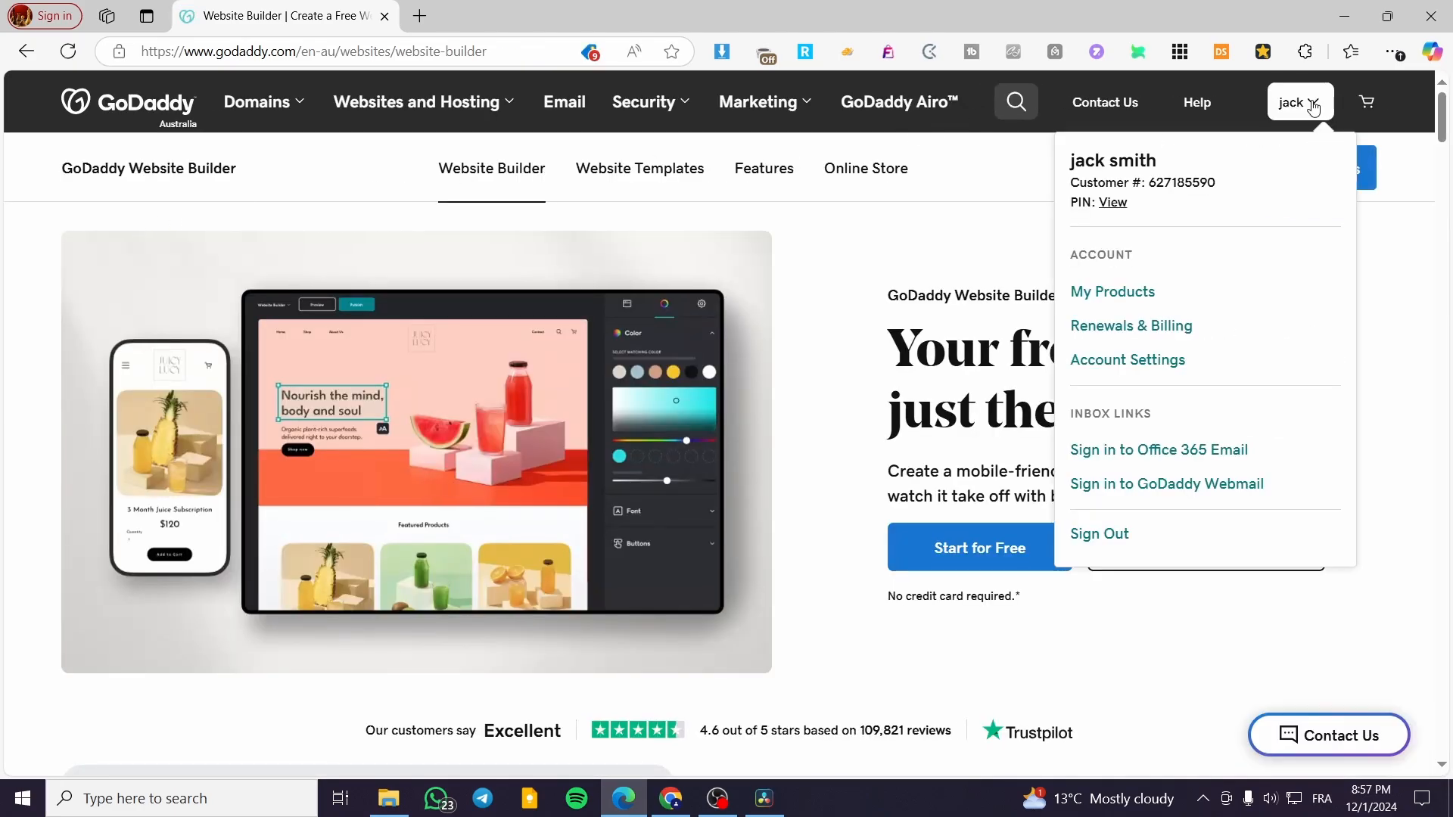
{"action": "left_click", "coordinate": [1151, 295]}
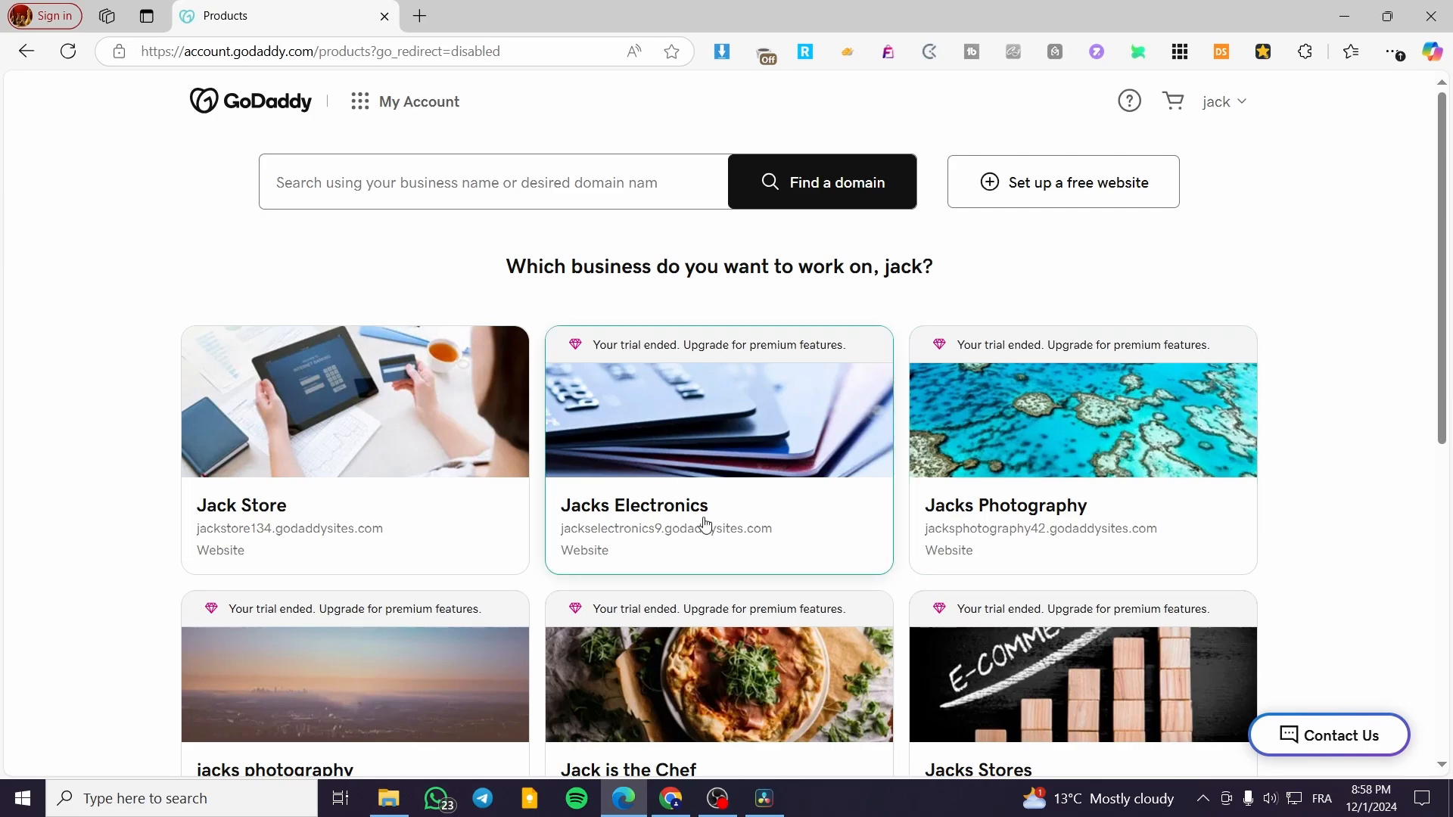
{"action": "left_click", "coordinate": [376, 441]}
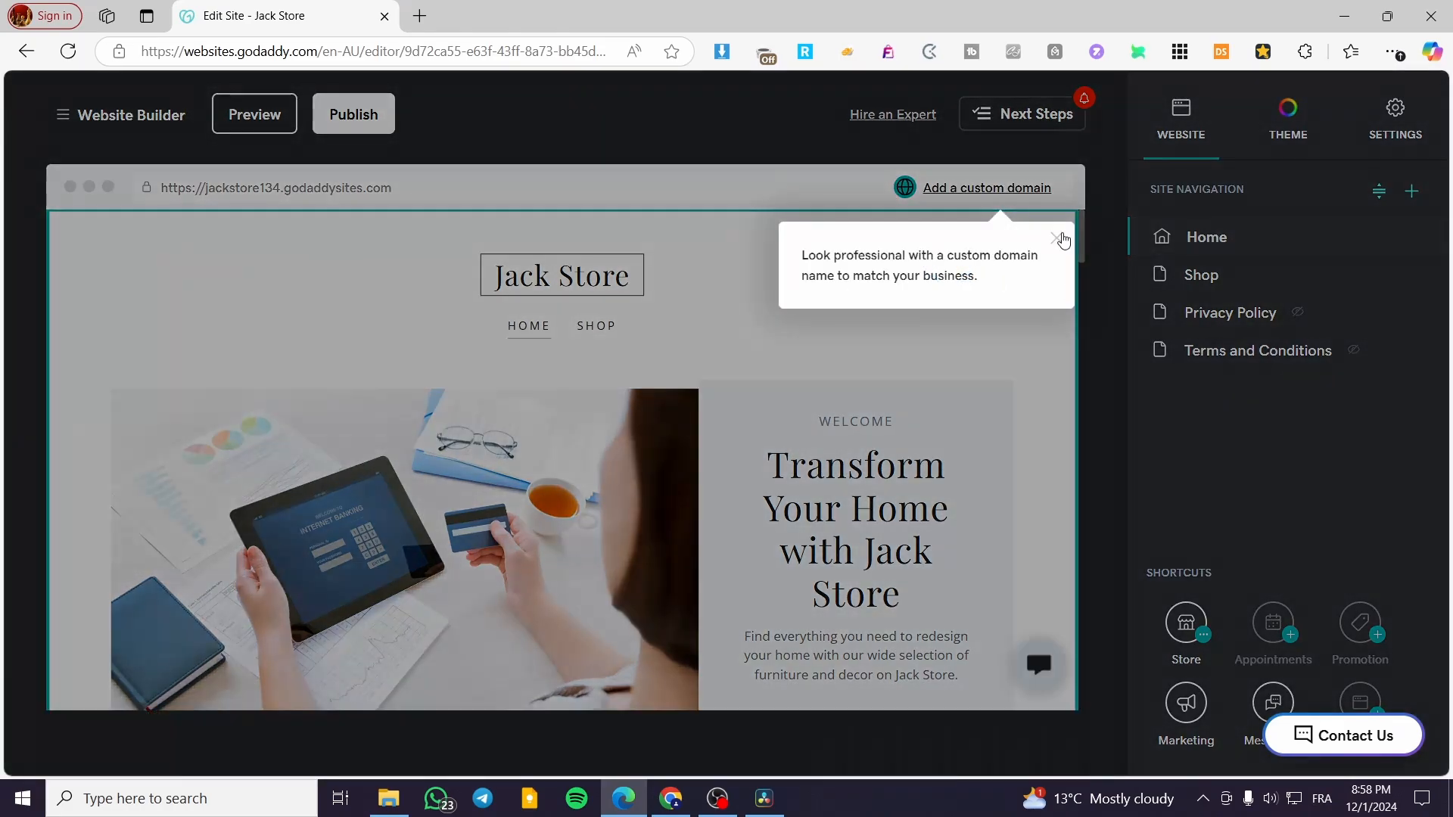
{"action": "left_click", "coordinate": [1057, 239]}
Examine the header settings behind the Home page headline, including its text fields, background and alignment options
{"action": "scroll", "coordinate": [691, 386], "scroll_direction": "down", "scroll_amount": 2}
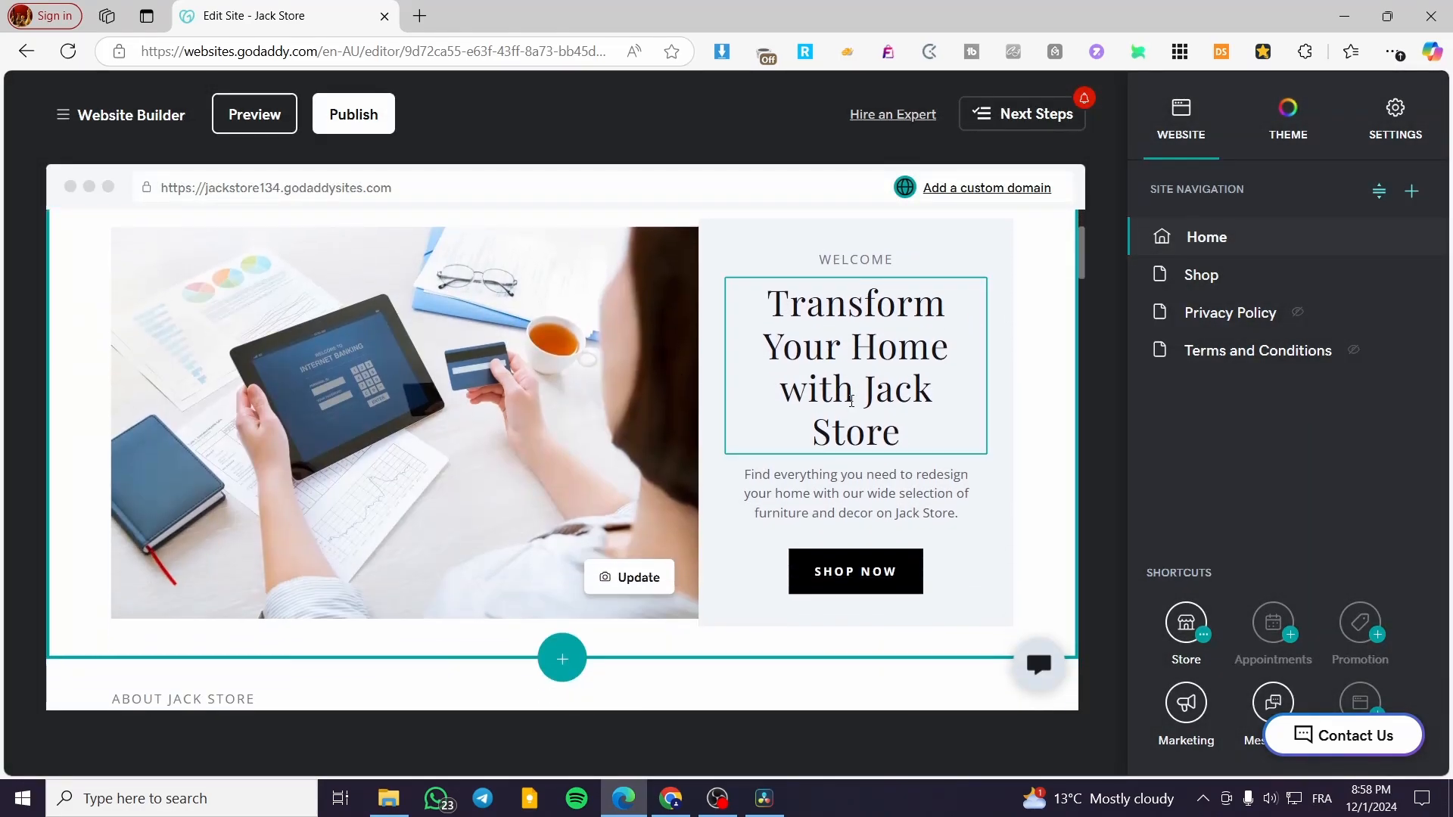
{"action": "left_click", "coordinate": [851, 401]}
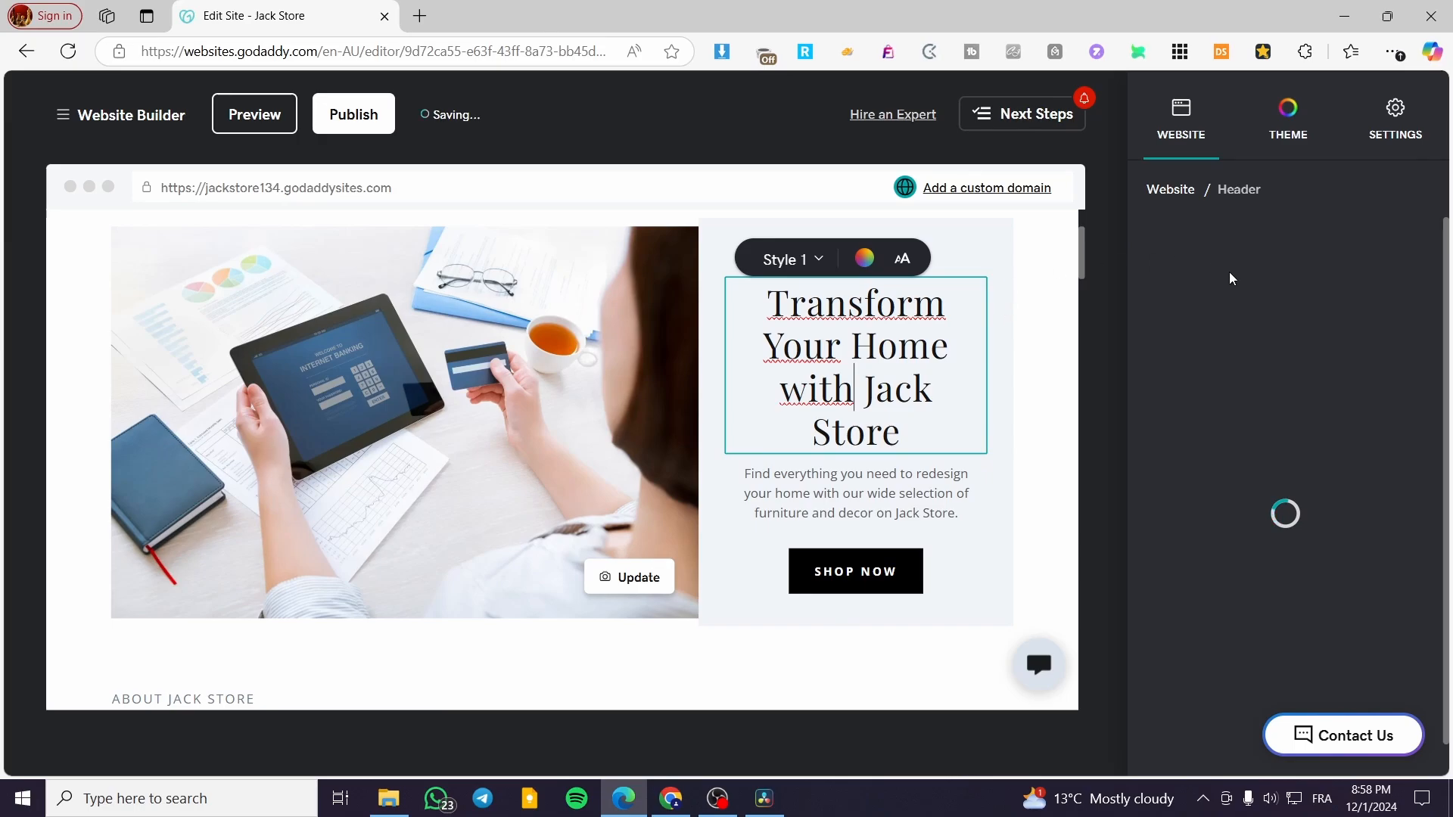
{"action": "scroll", "coordinate": [1211, 558], "scroll_direction": "down", "scroll_amount": 4}
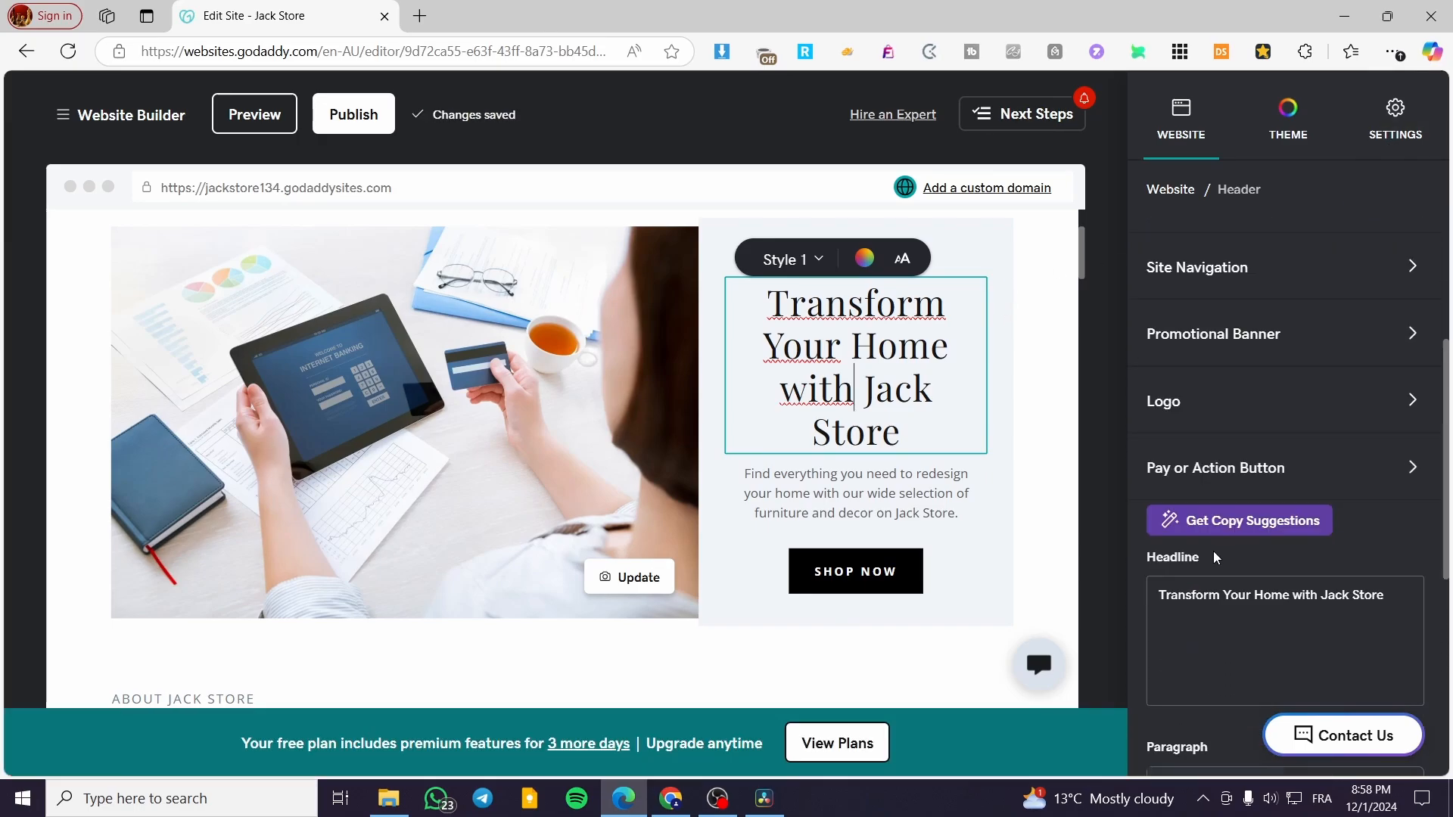
{"action": "scroll", "coordinate": [911, 587], "scroll_direction": "down", "scroll_amount": 5}
{"action": "scroll", "coordinate": [1206, 555], "scroll_direction": "down", "scroll_amount": 4}
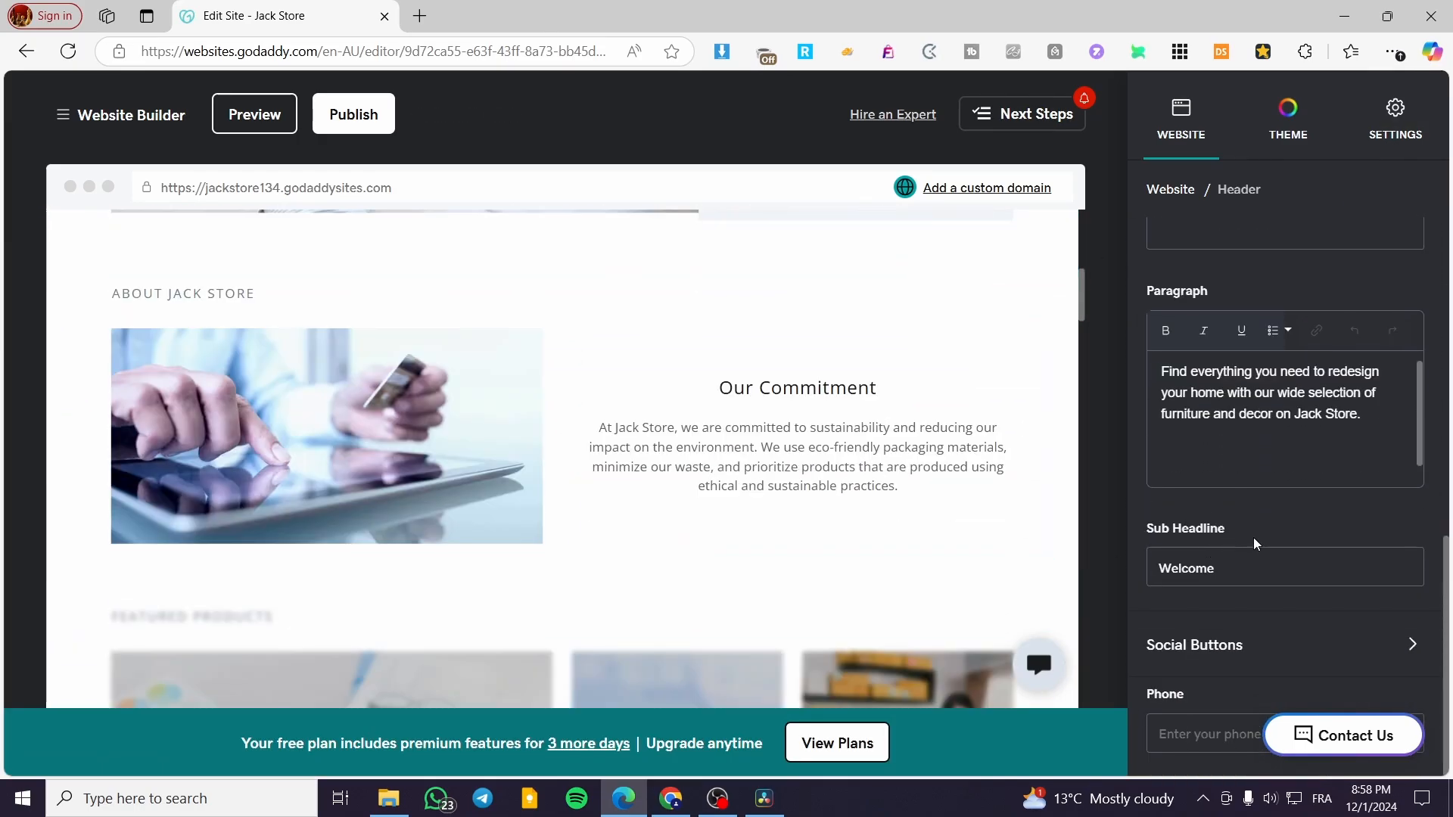
{"action": "scroll", "coordinate": [921, 520], "scroll_direction": "up", "scroll_amount": 6}
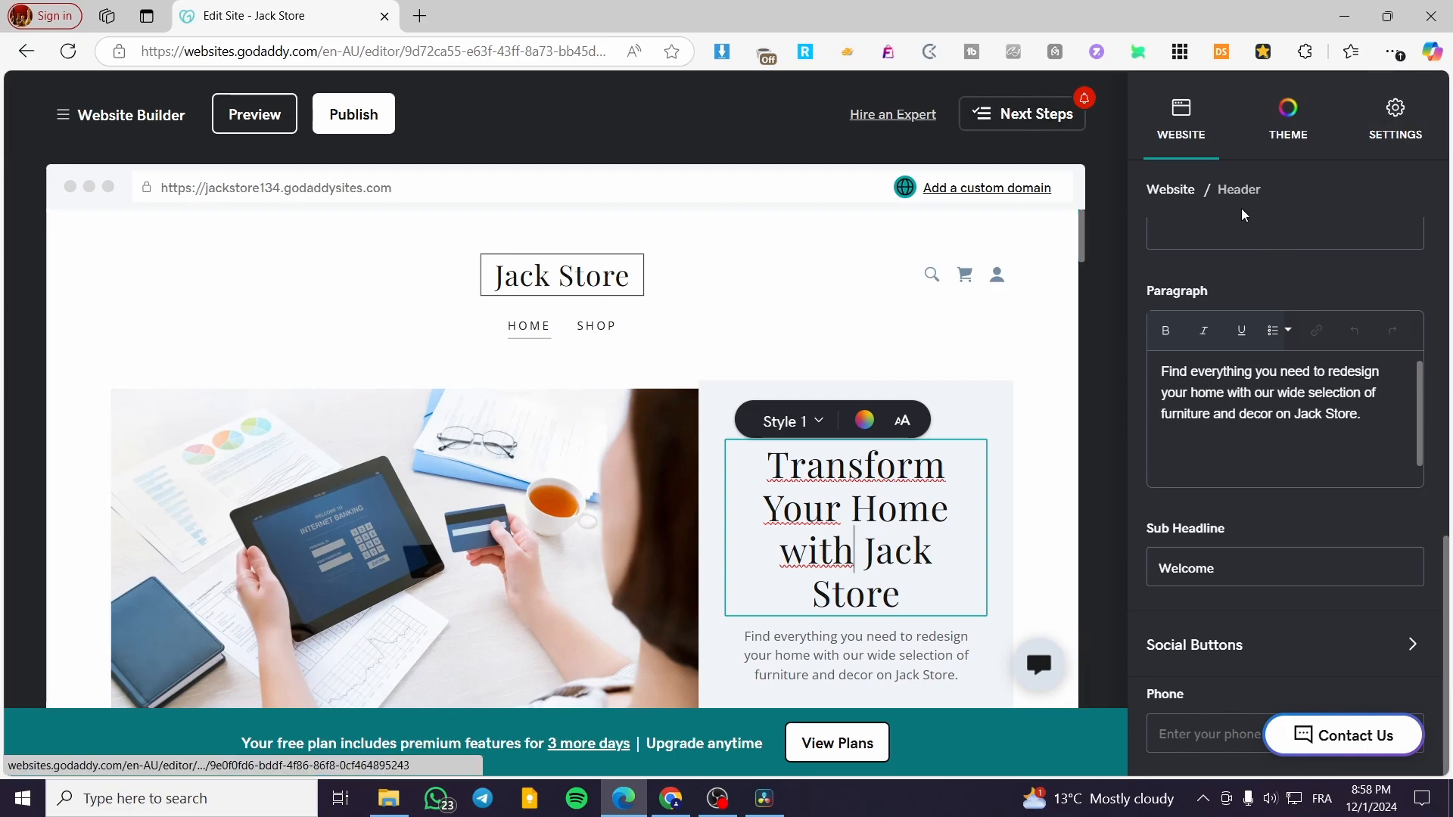
{"action": "scroll", "coordinate": [1244, 215], "scroll_direction": "up", "scroll_amount": 7}
{"action": "scroll", "coordinate": [1161, 360], "scroll_direction": "down", "scroll_amount": 2}
{"action": "scroll", "coordinate": [1256, 364], "scroll_direction": "up", "scroll_amount": 4}
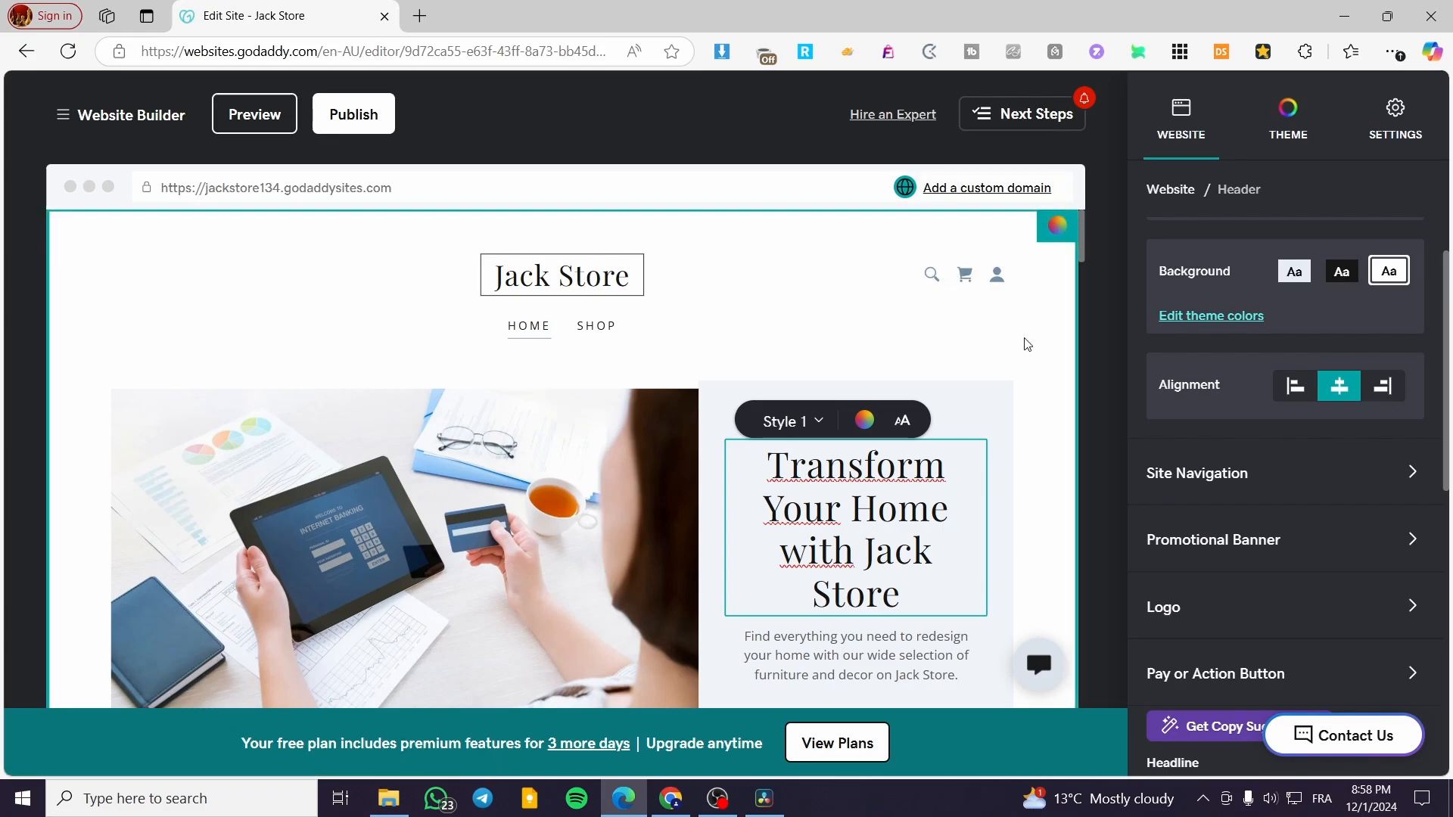
Add an HTML section directly above the About Jack Store section and activate its Custom Code field
{"action": "scroll", "coordinate": [1027, 345], "scroll_direction": "down", "scroll_amount": 5}
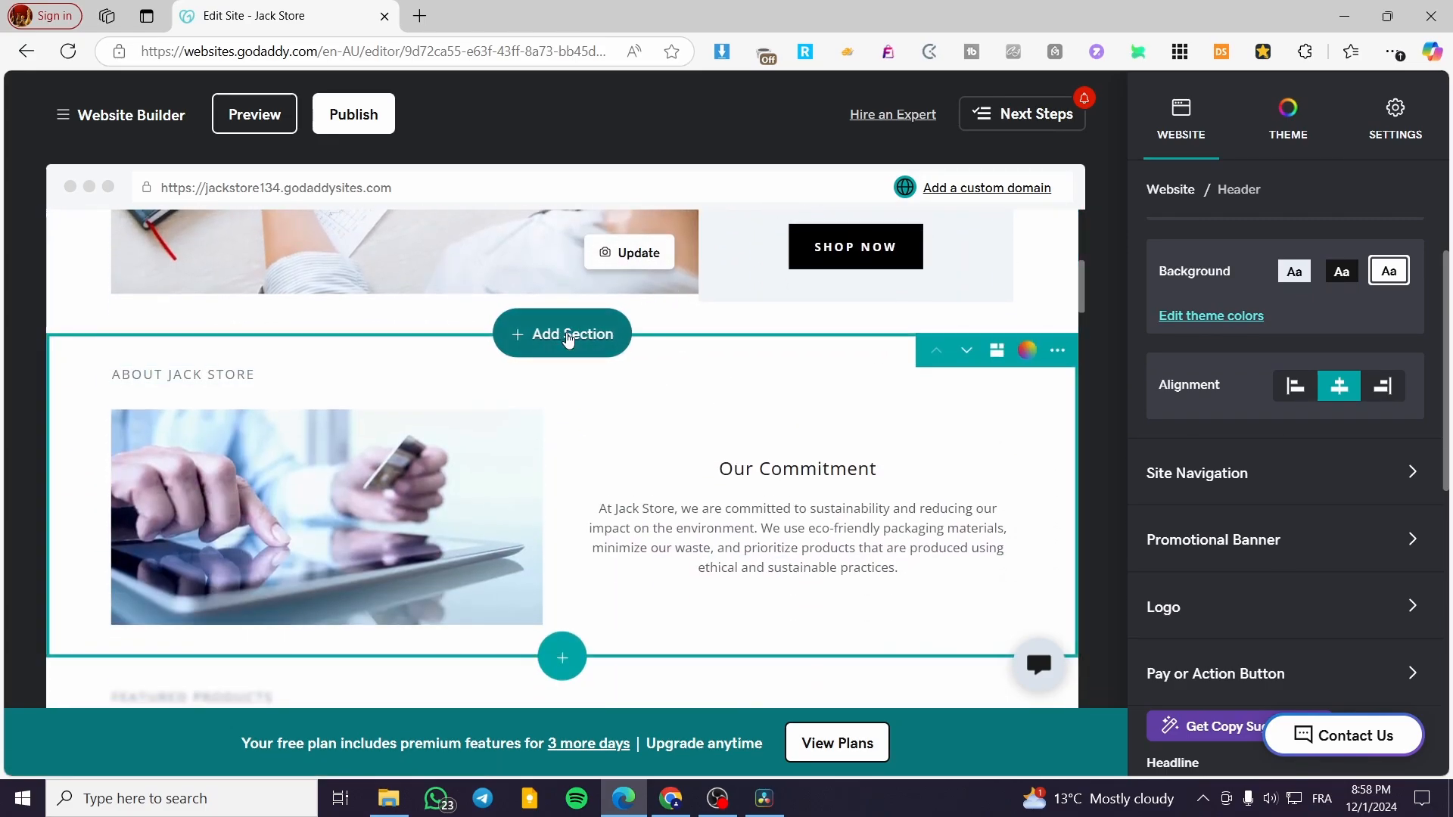
{"action": "left_click", "coordinate": [569, 340]}
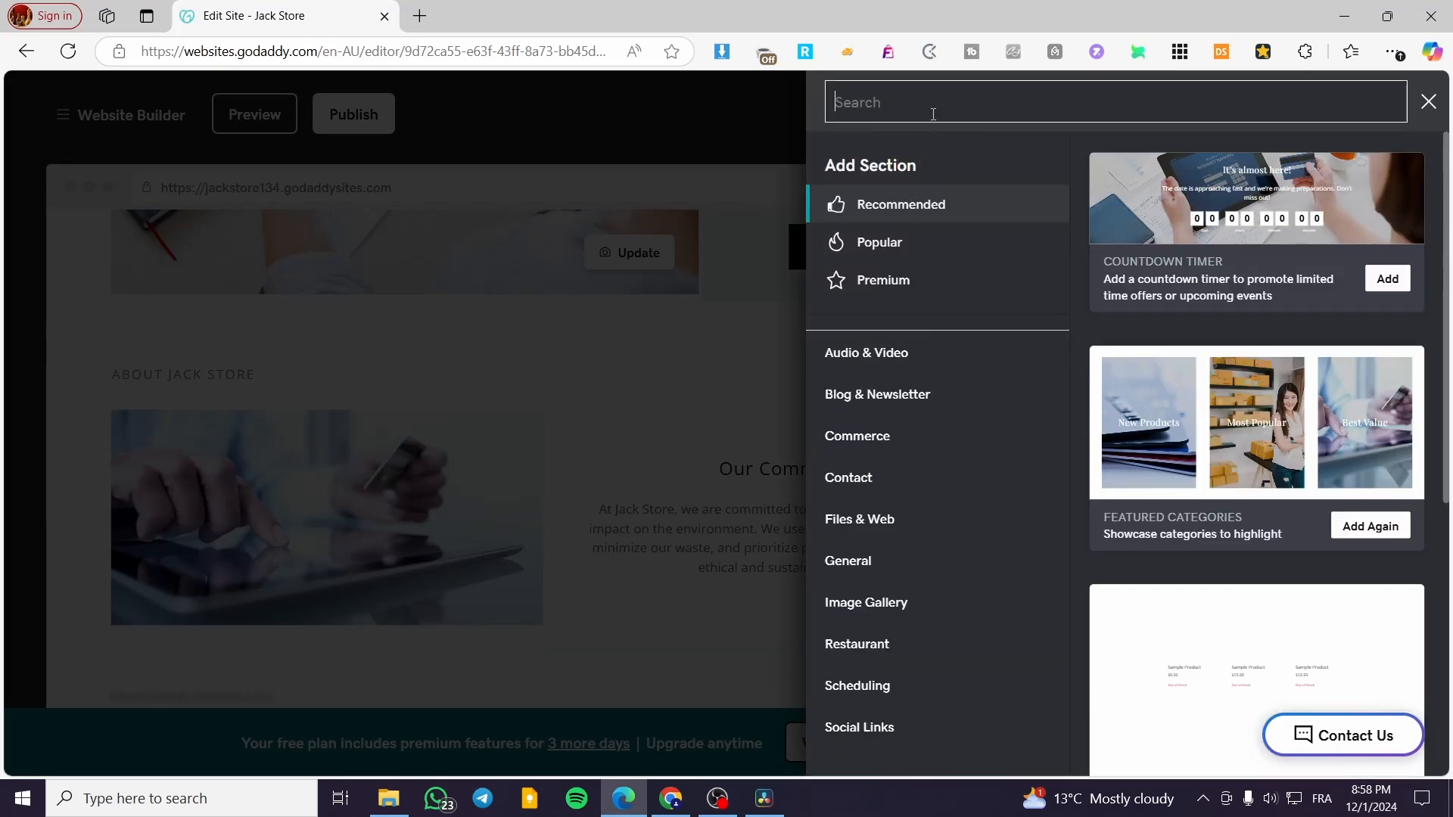
{"action": "type", "text": "html"}
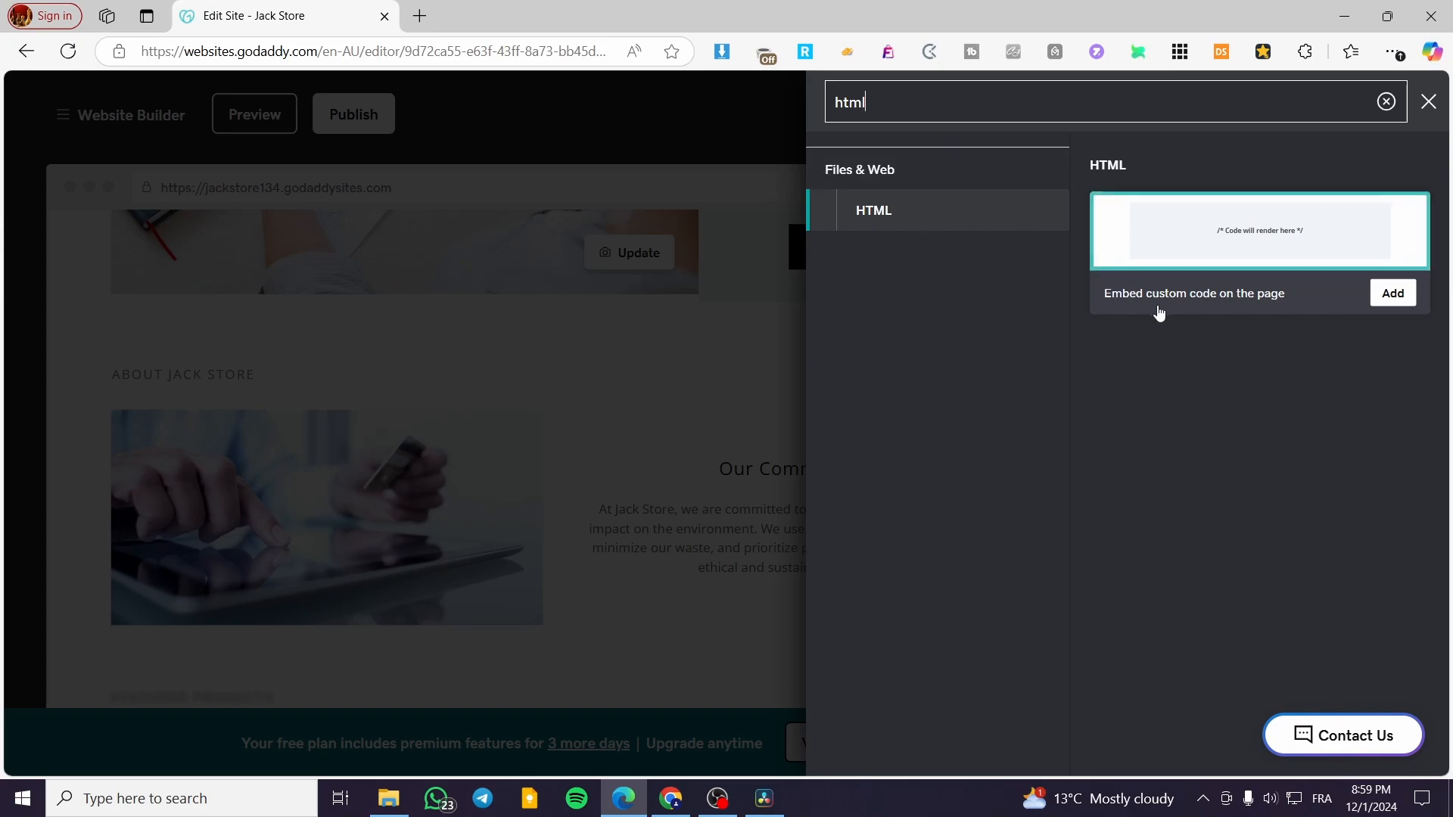
{"action": "left_click", "coordinate": [1394, 295]}
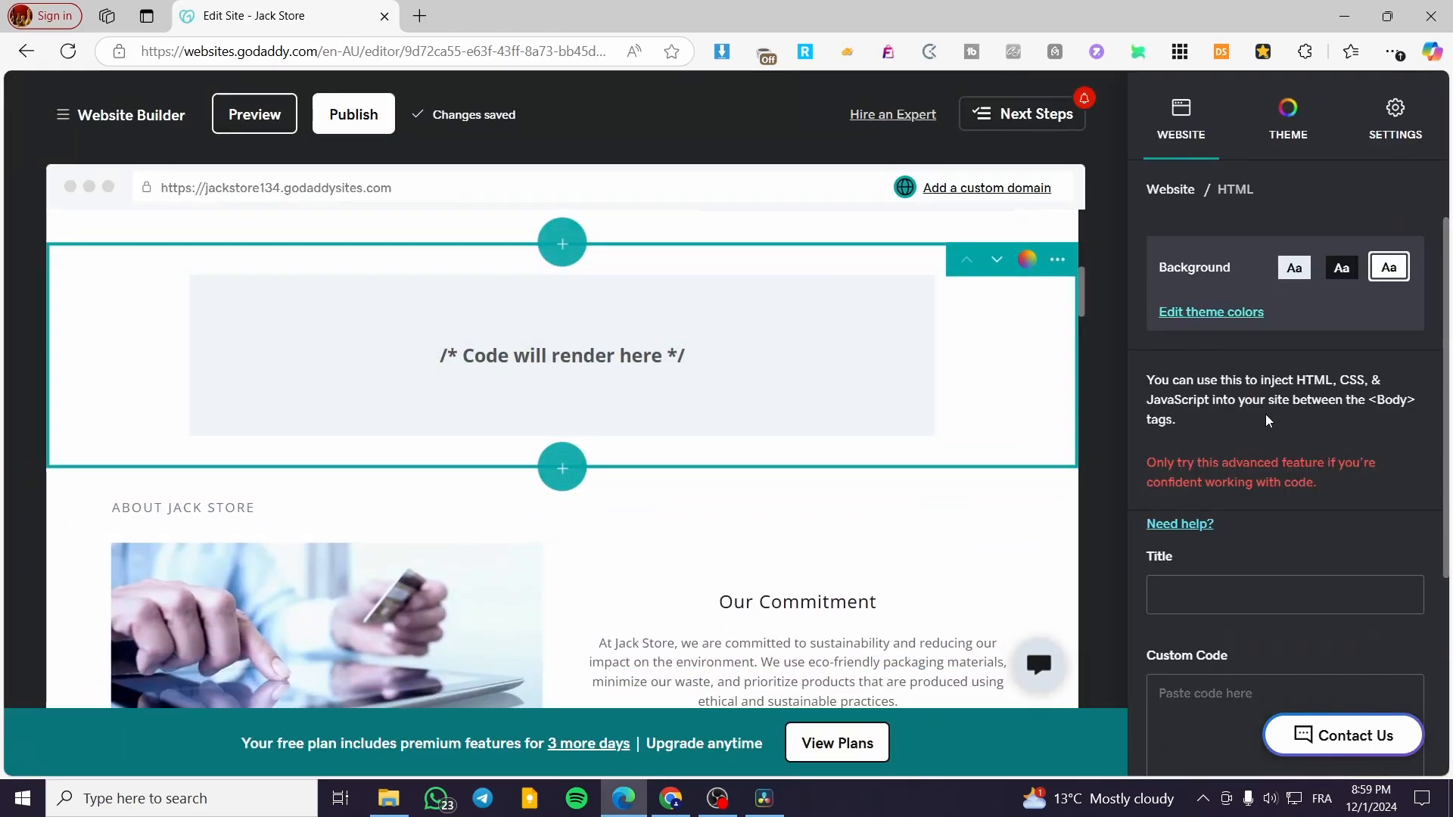
{"action": "scroll", "coordinate": [1265, 437], "scroll_direction": "down", "scroll_amount": 4}
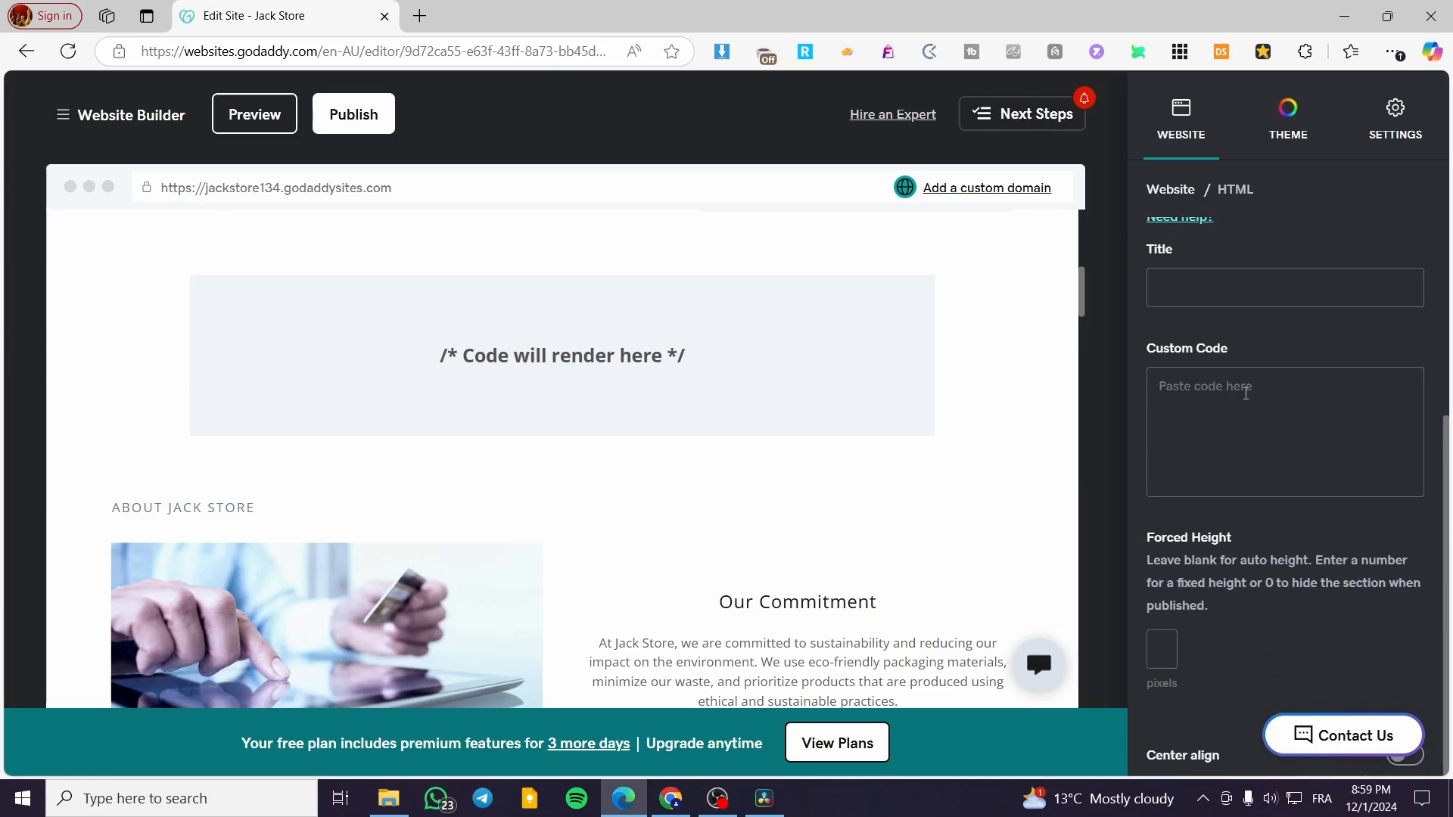
{"action": "left_click", "coordinate": [1243, 390]}
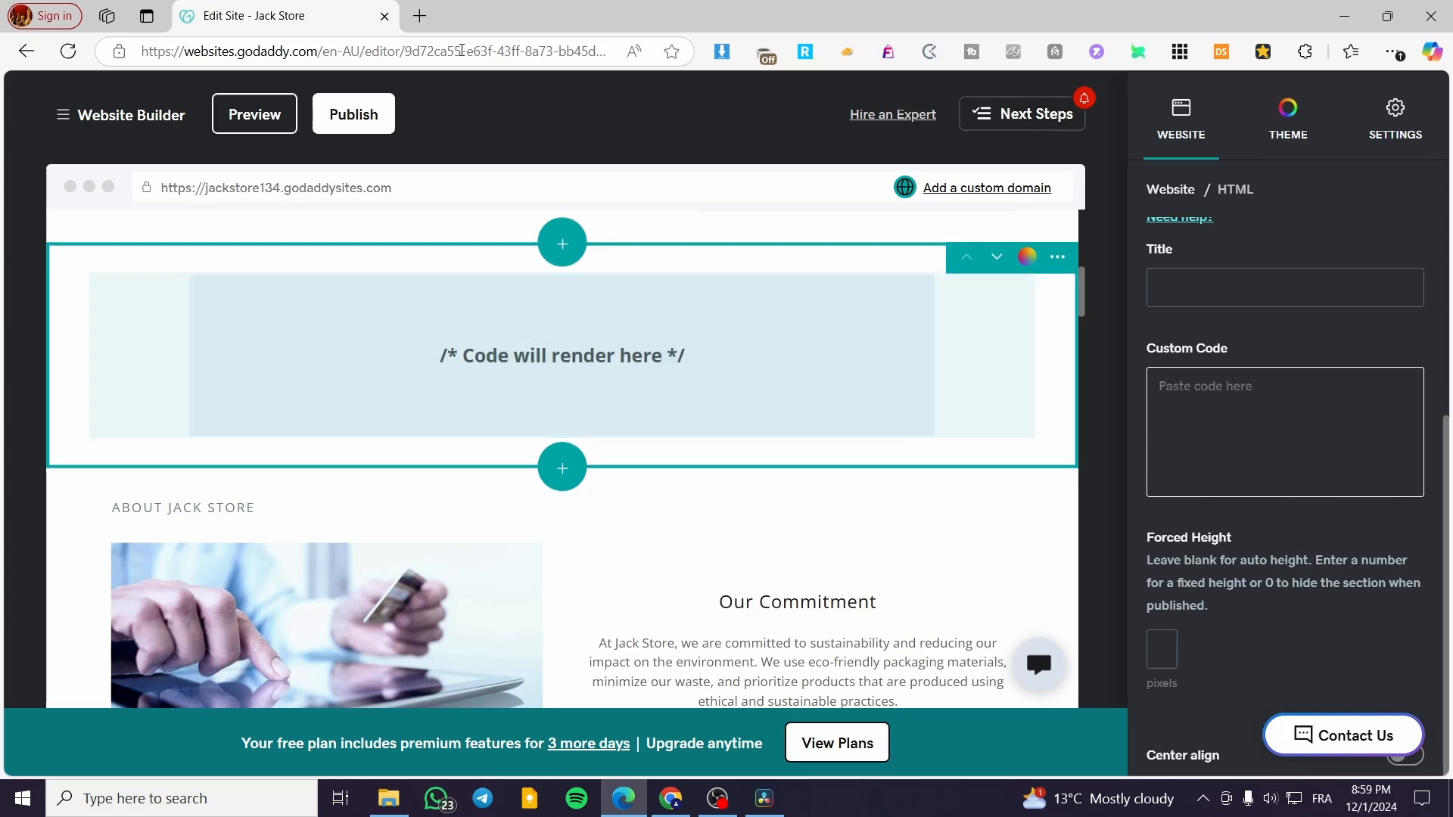
Open the Jotform Online Interview Questionnaire Form in a new browser tab
{"action": "left_click", "coordinate": [419, 16]}
{"action": "type", "text": "jotd"}
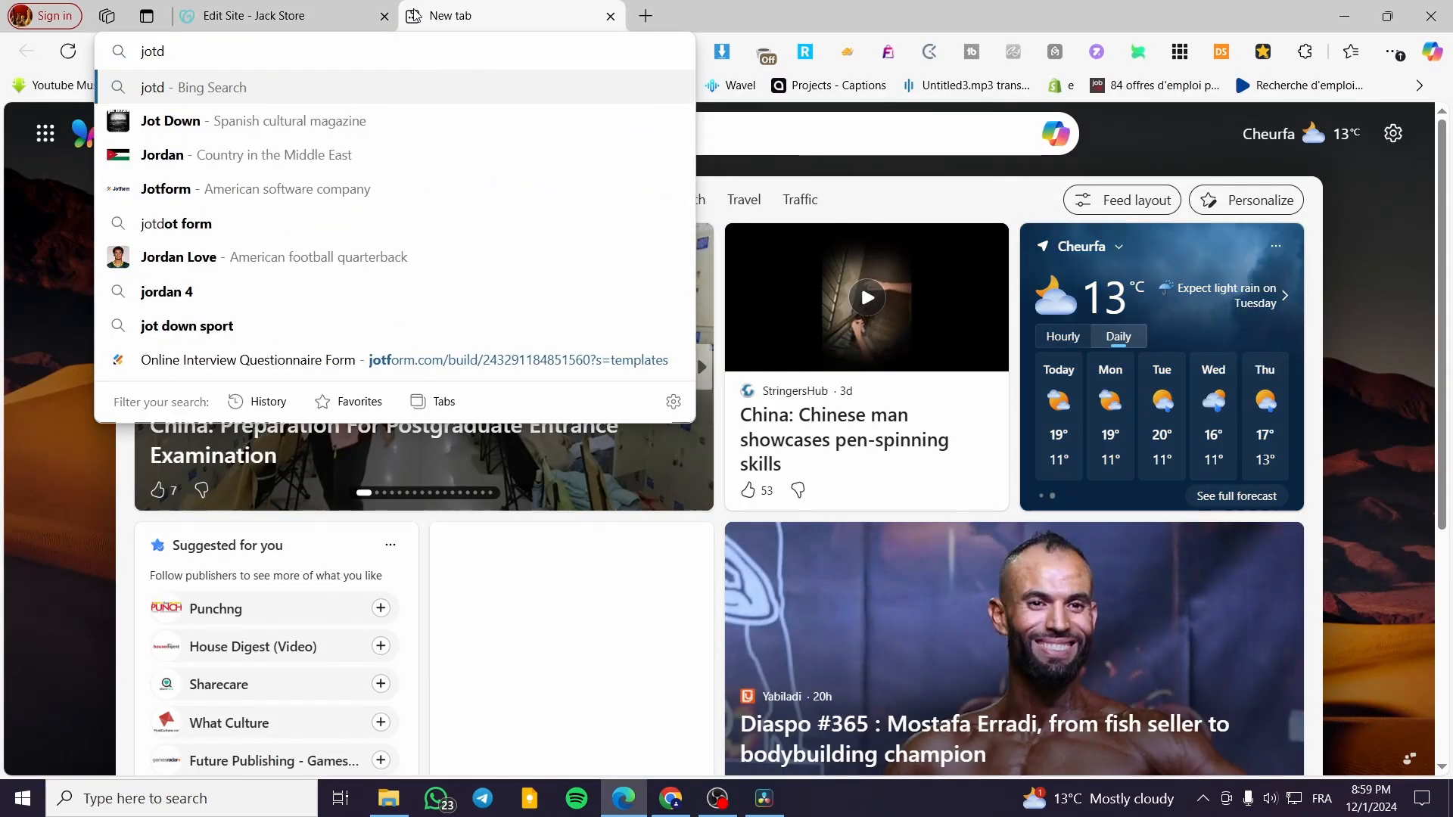
{"action": "key", "text": "BackSpace"}
{"action": "type", "text": "f"}
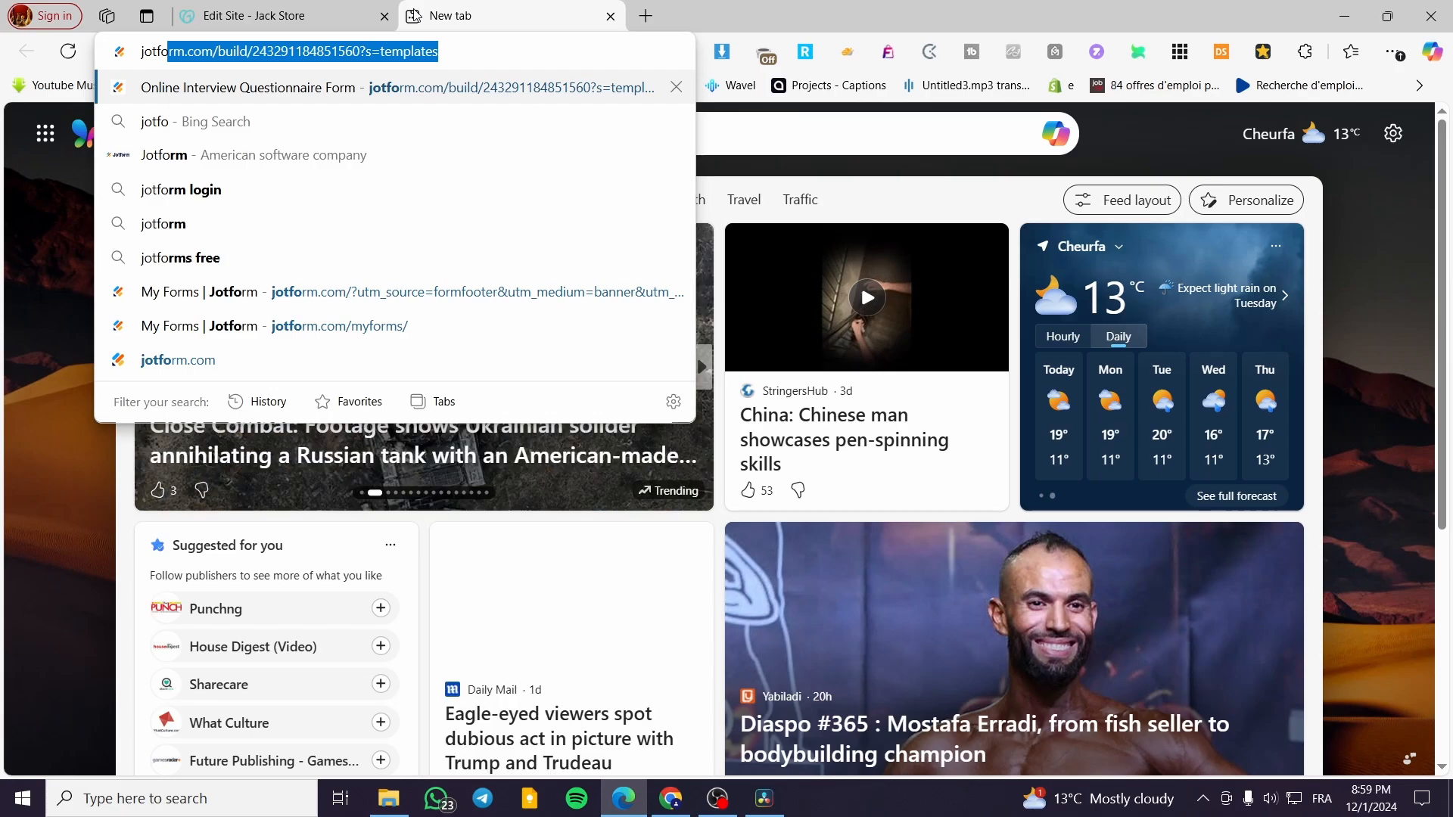
{"action": "key", "text": "Return"}
Load mailchimp.com in another new browser tab
{"action": "left_click", "coordinate": [639, 15]}
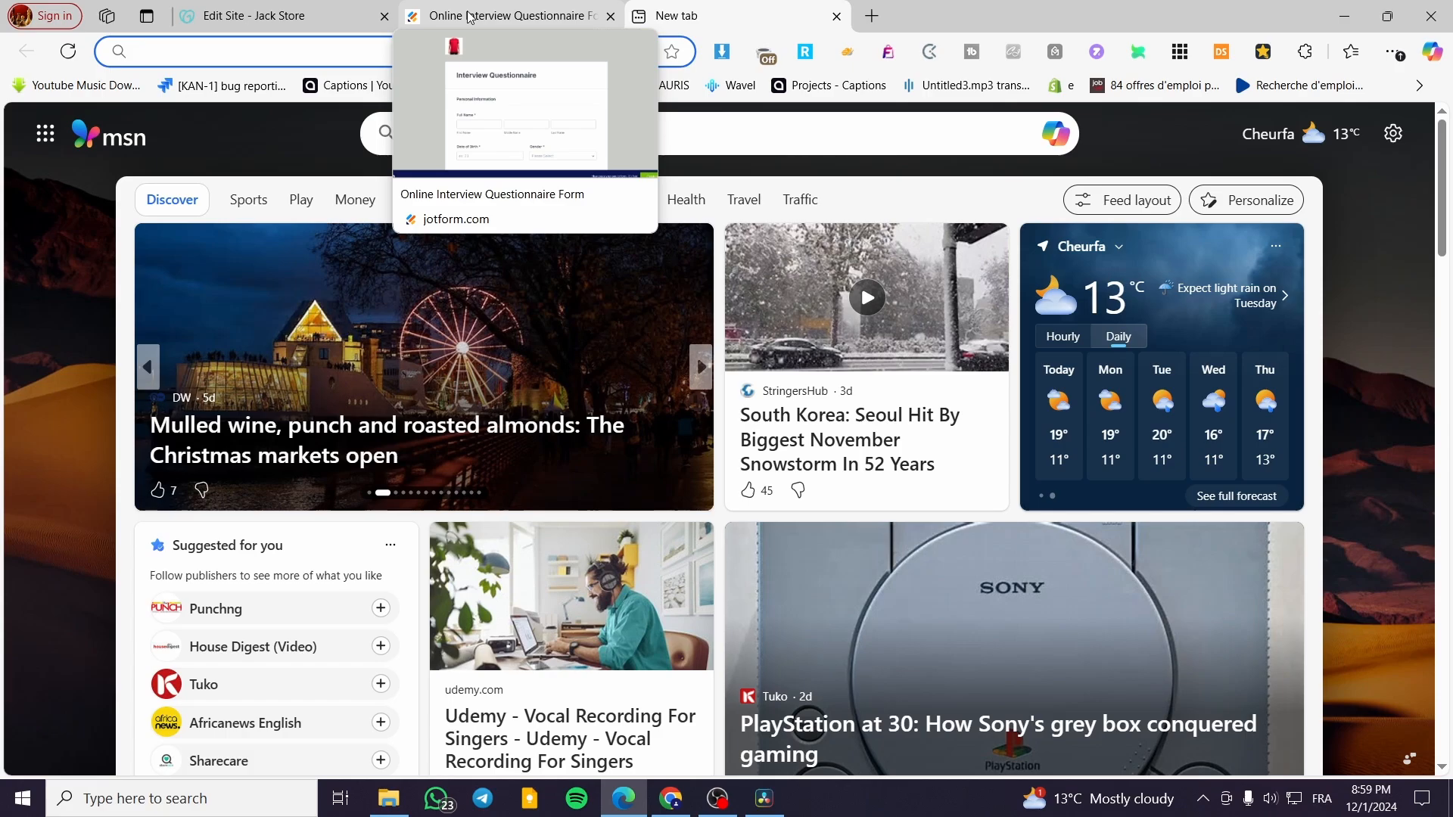
{"action": "type", "text": "mailchimp.com"}
{"action": "key", "text": "Return"}
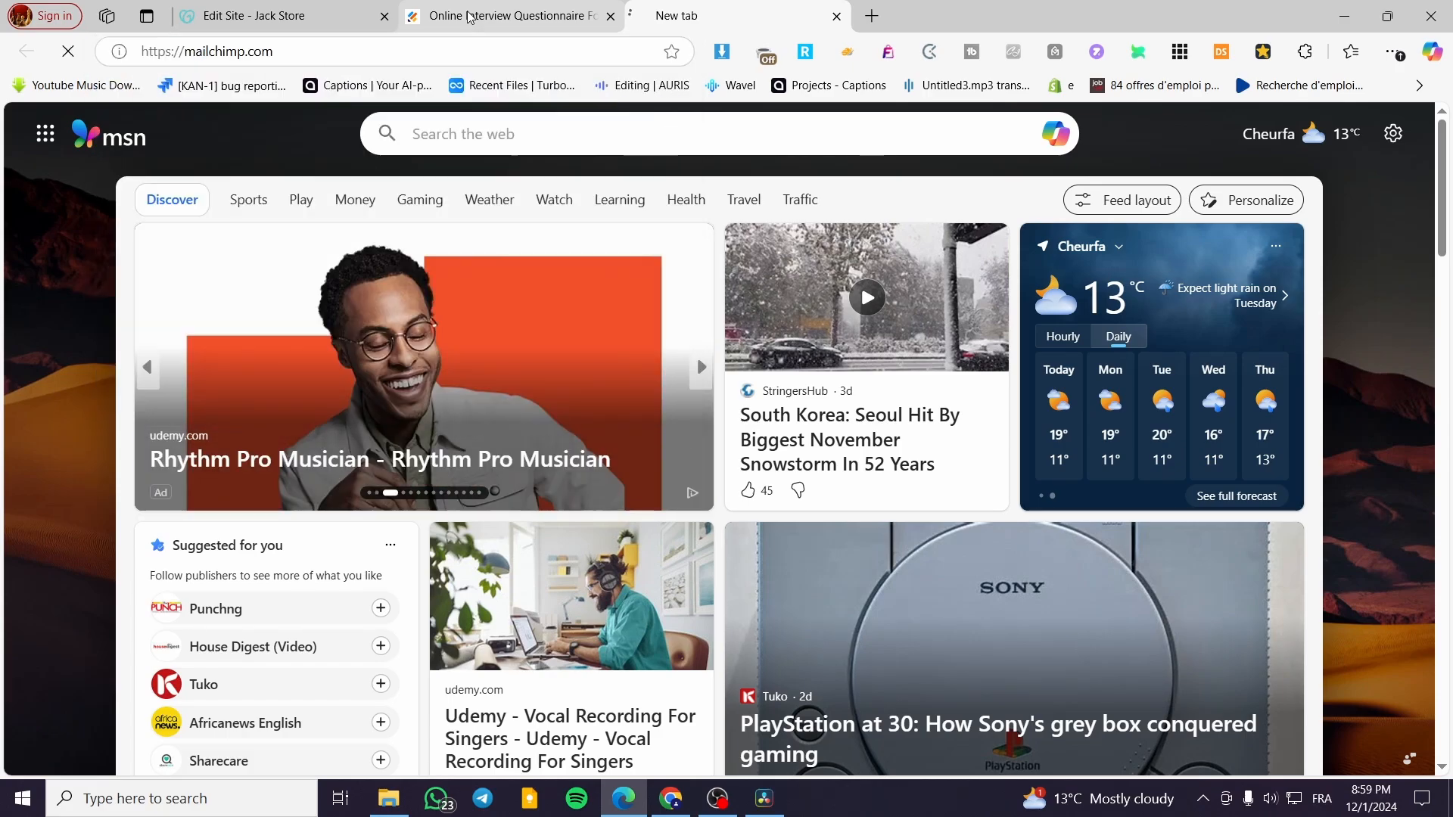
Go to the Jotform homepage from the Interview Questionnaire form and close the questionnaire's tab
{"action": "left_click", "coordinate": [467, 17]}
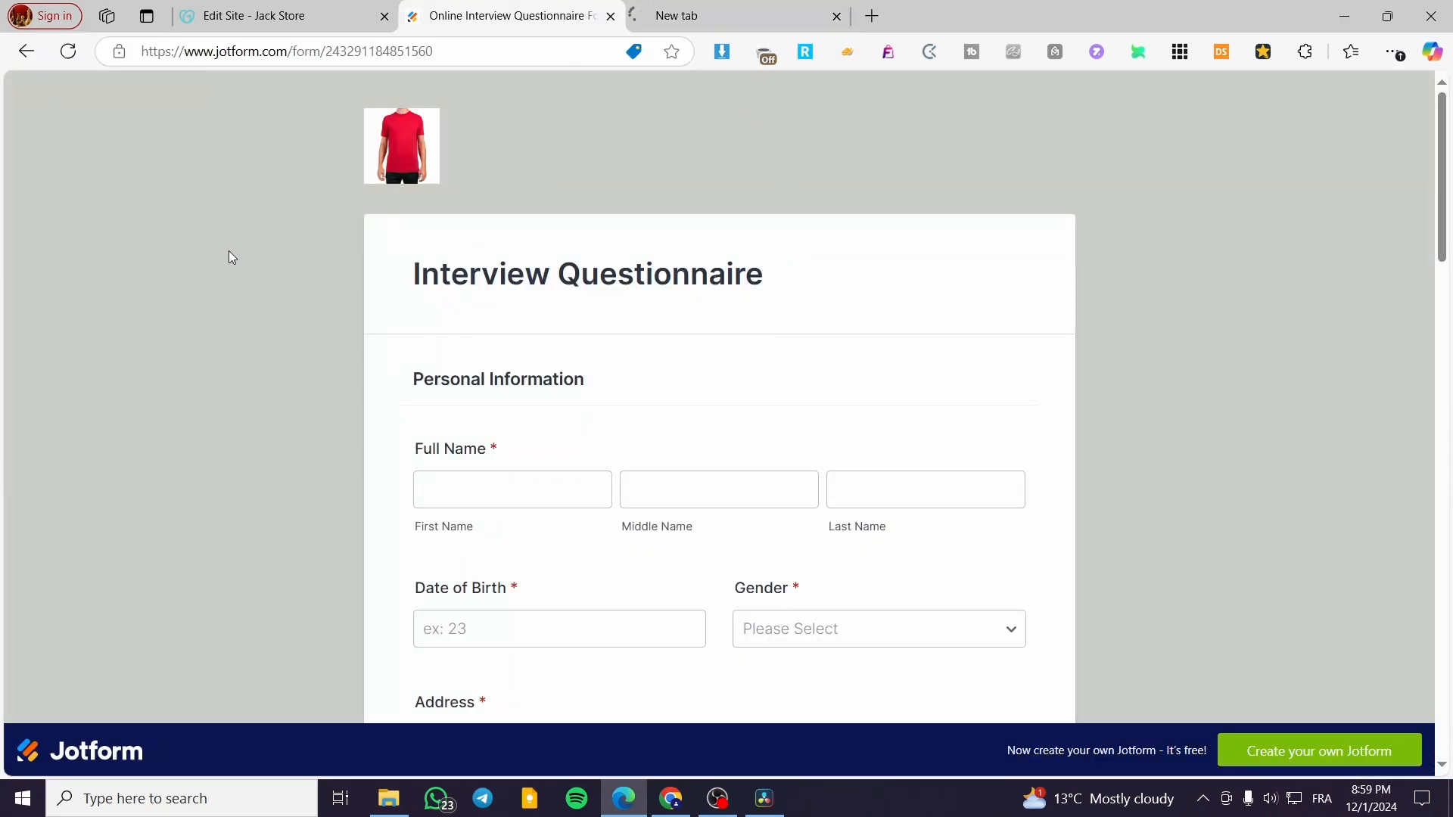
{"action": "left_click", "coordinate": [114, 757]}
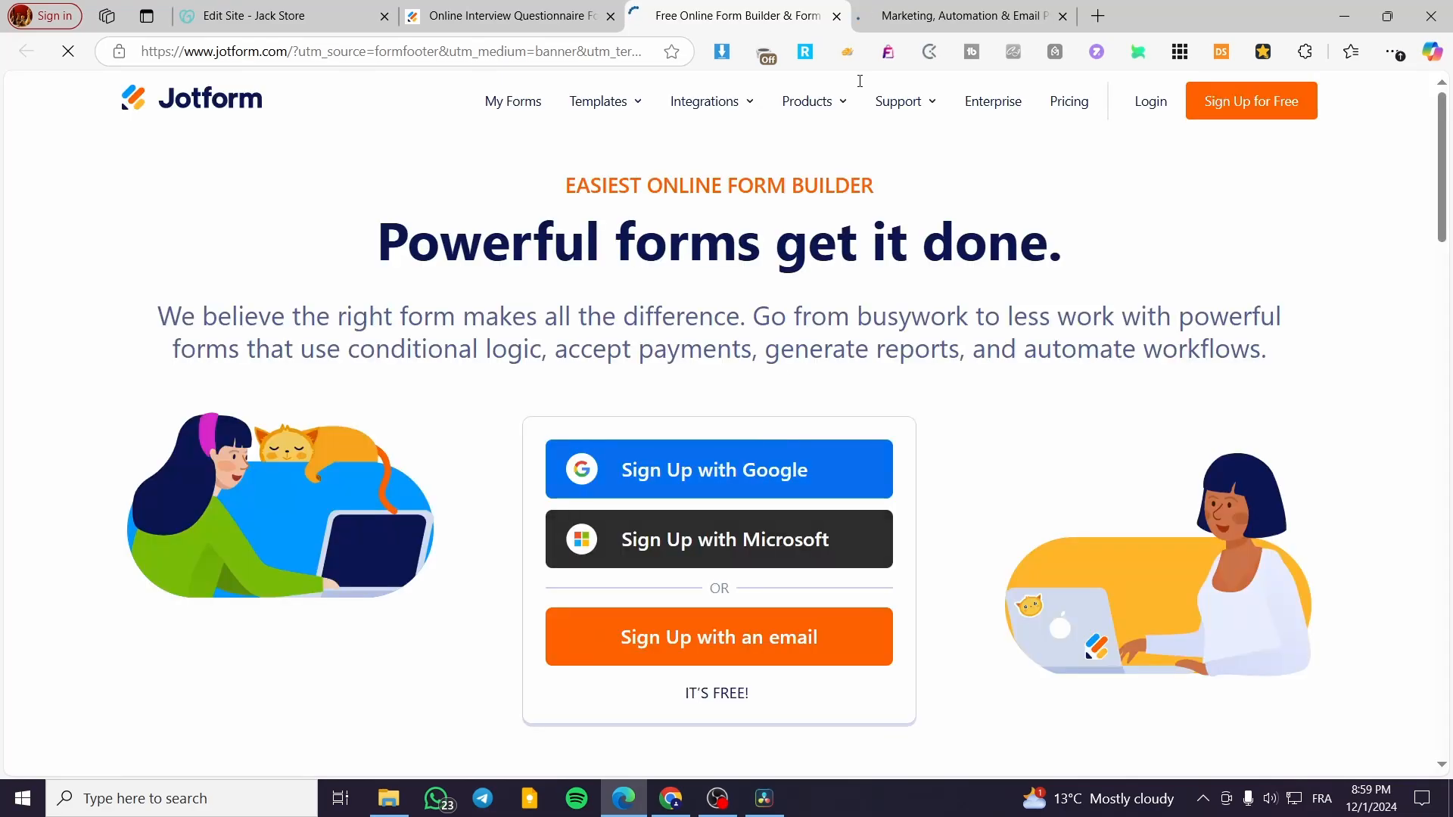
{"action": "left_click", "coordinate": [960, 13]}
{"action": "left_click", "coordinate": [570, 7]}
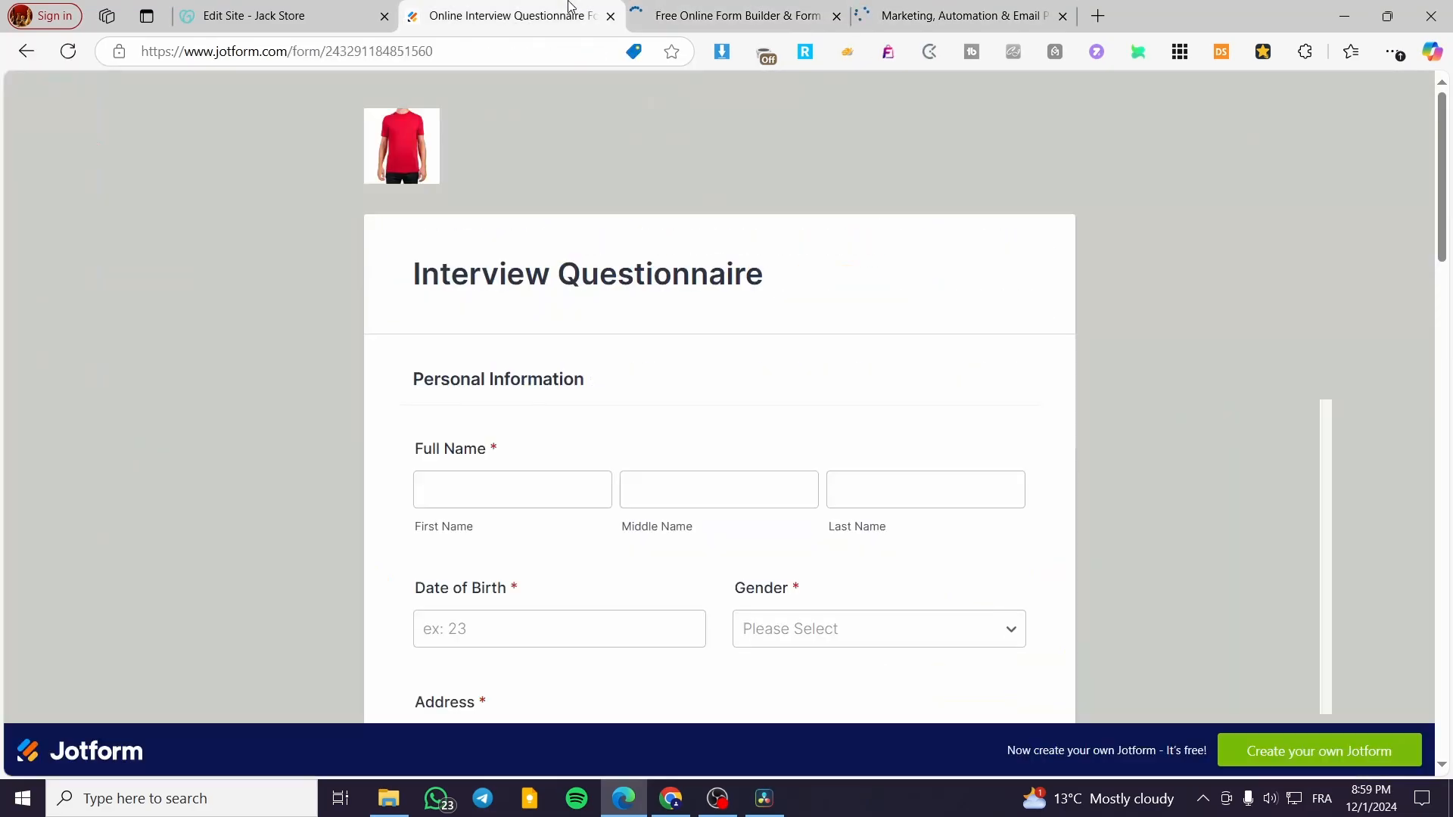
{"action": "left_click", "coordinate": [610, 16]}
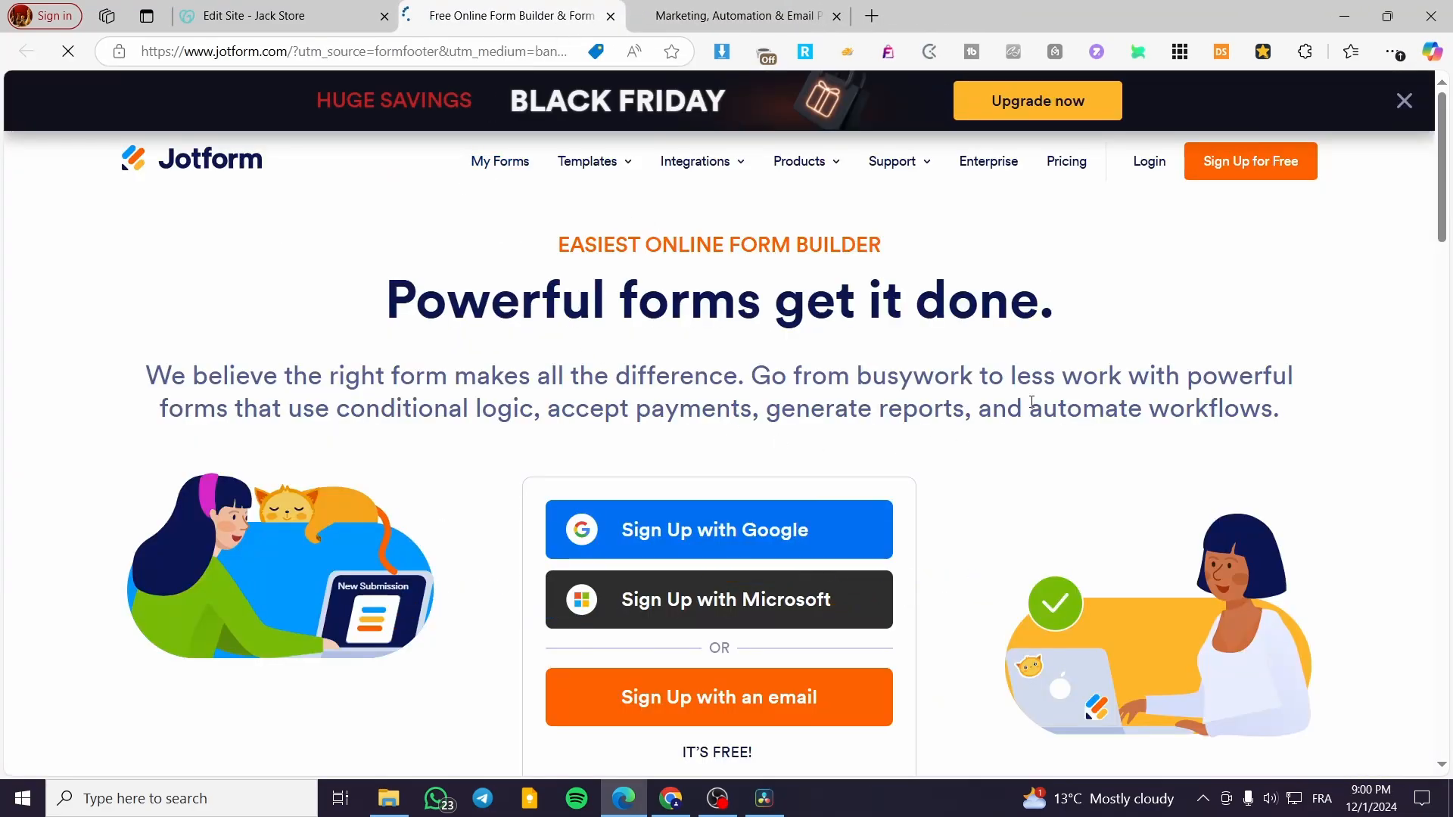
Log in to Jotform with the Google account and dismiss the Black Friday offer
{"action": "left_click", "coordinate": [1150, 161]}
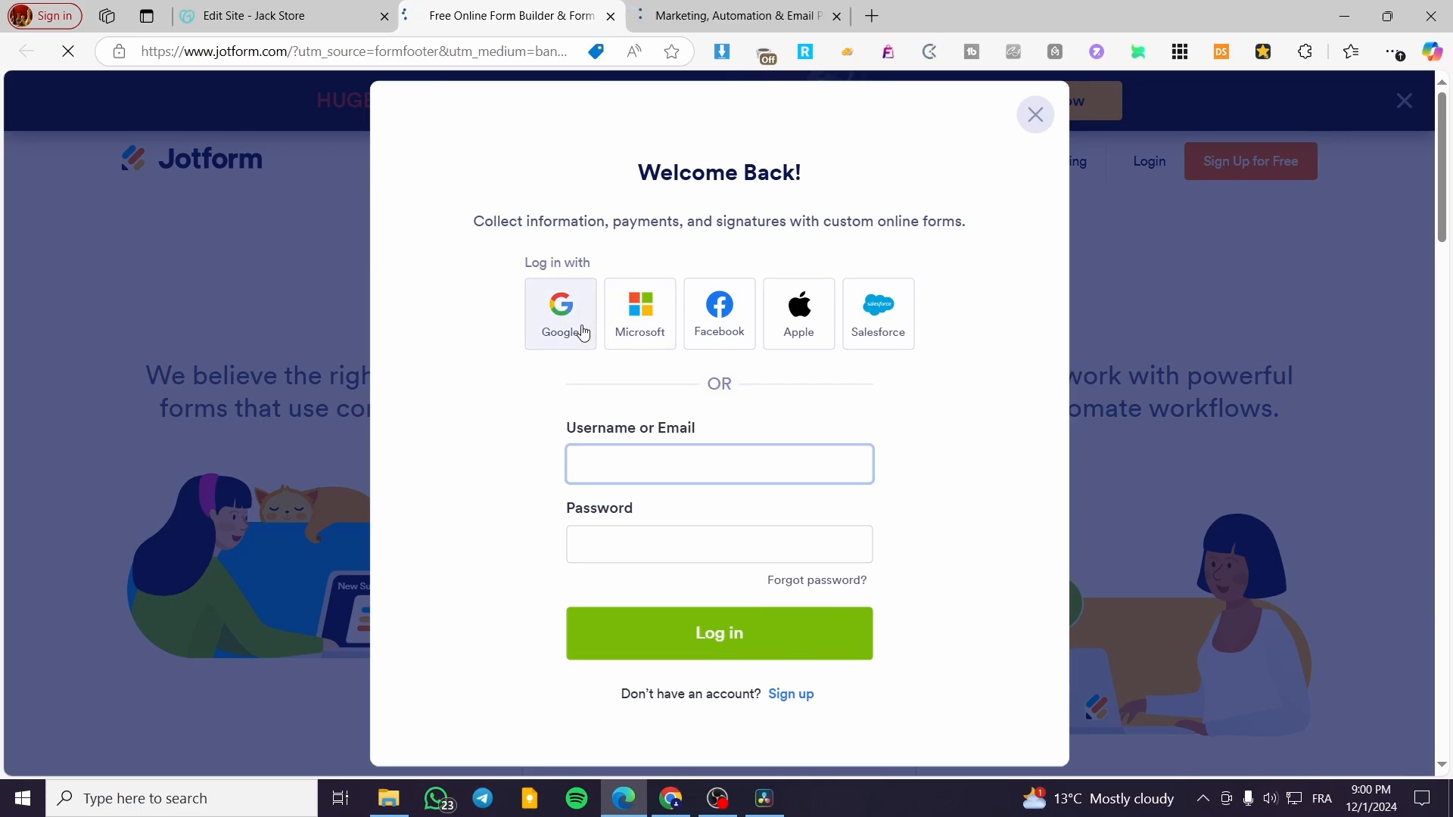
{"action": "left_click", "coordinate": [583, 334]}
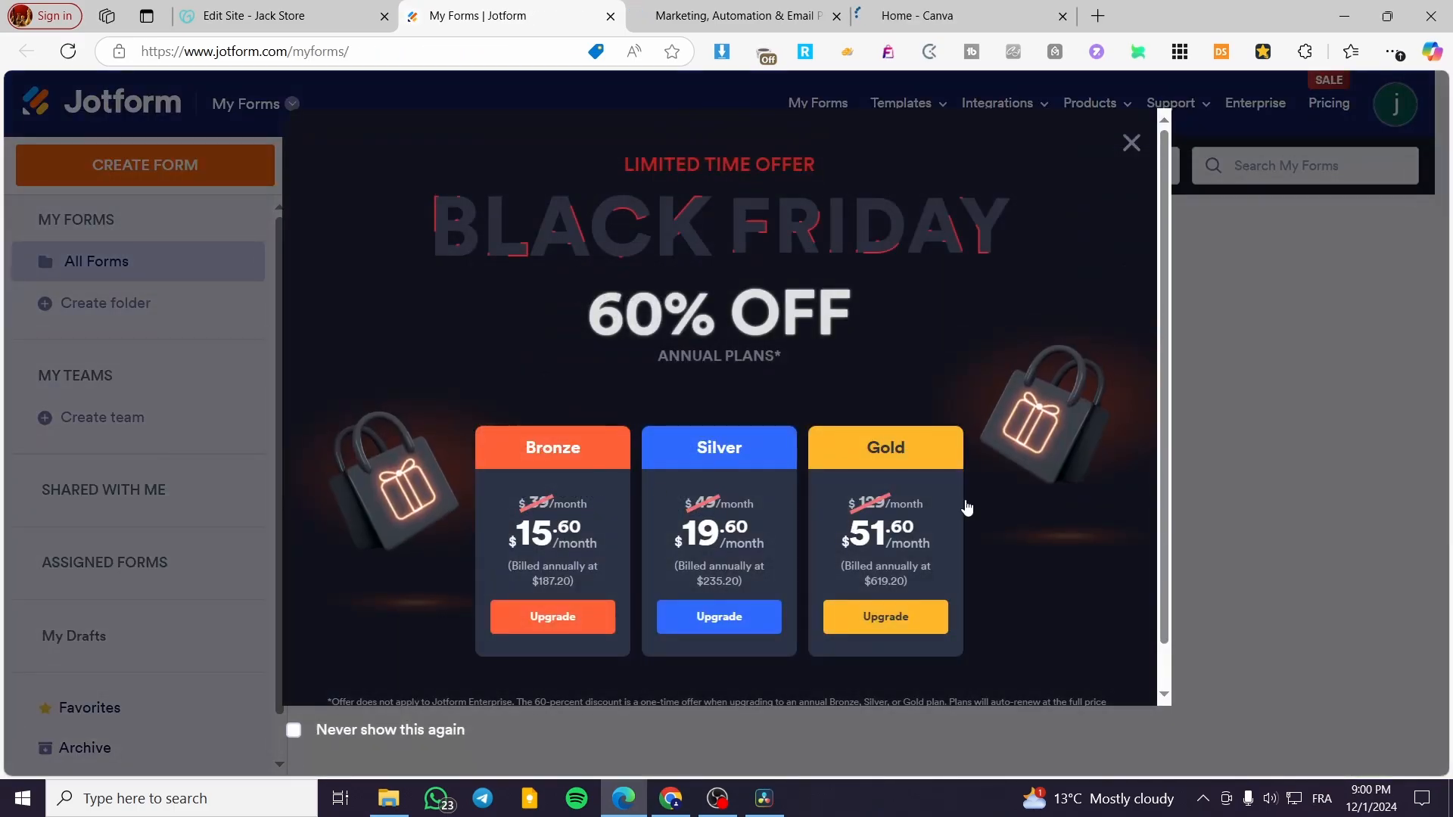
{"action": "left_click", "coordinate": [1129, 141]}
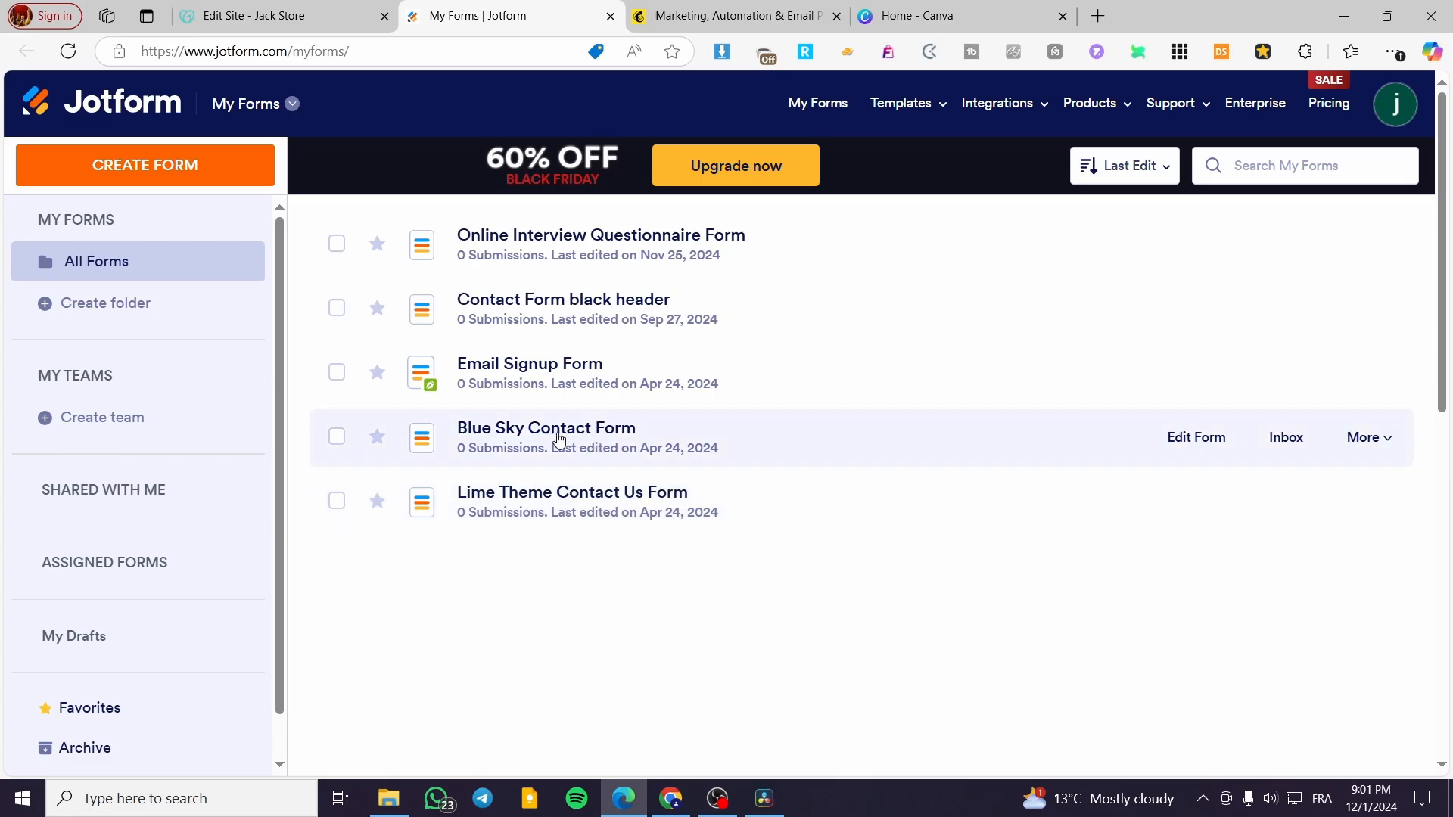
Open the Blue Sky Contact Form in the form builder and review its fields from title to Submit button
{"action": "left_click", "coordinate": [533, 439]}
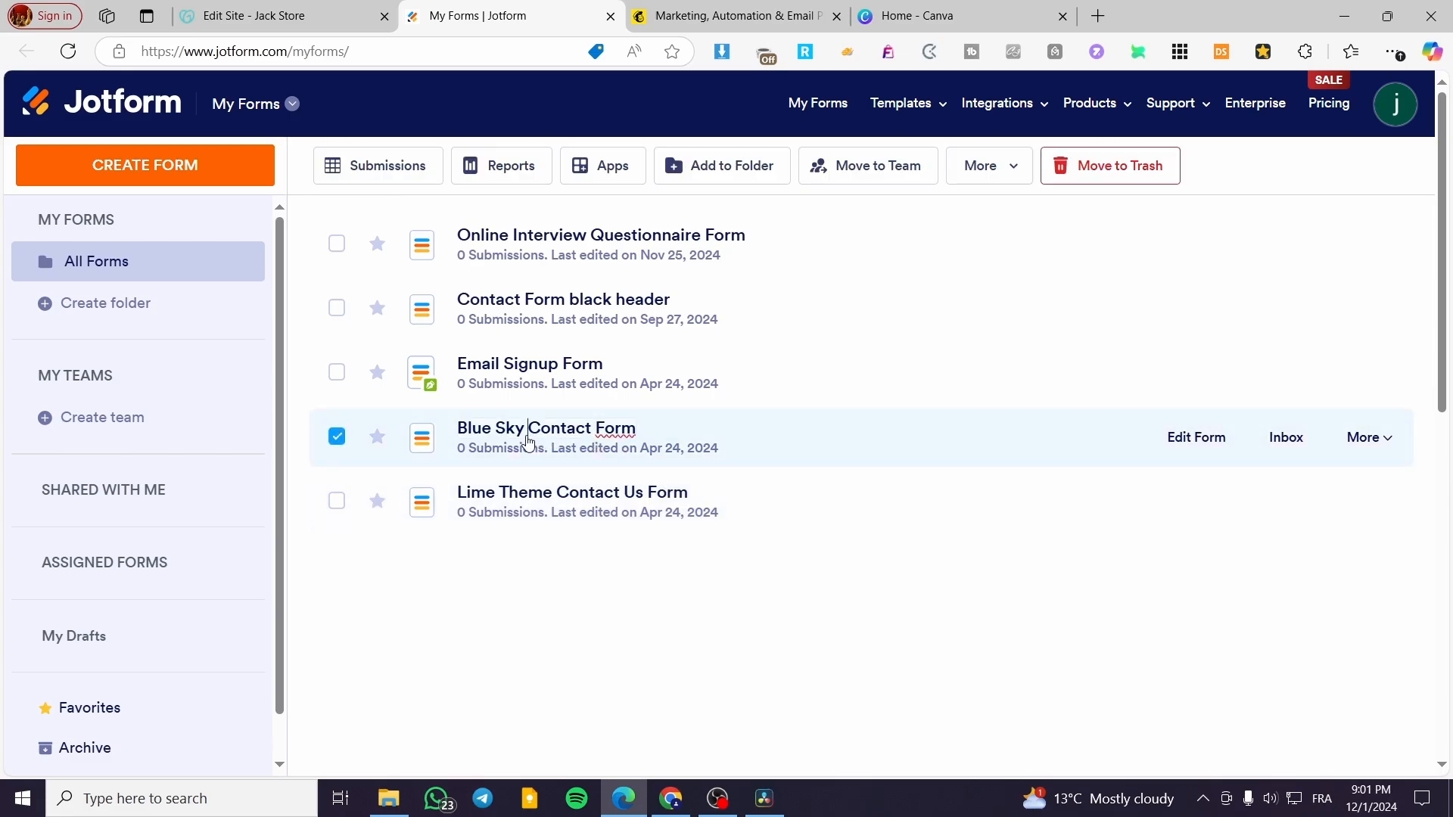
{"action": "left_click", "coordinate": [1172, 447]}
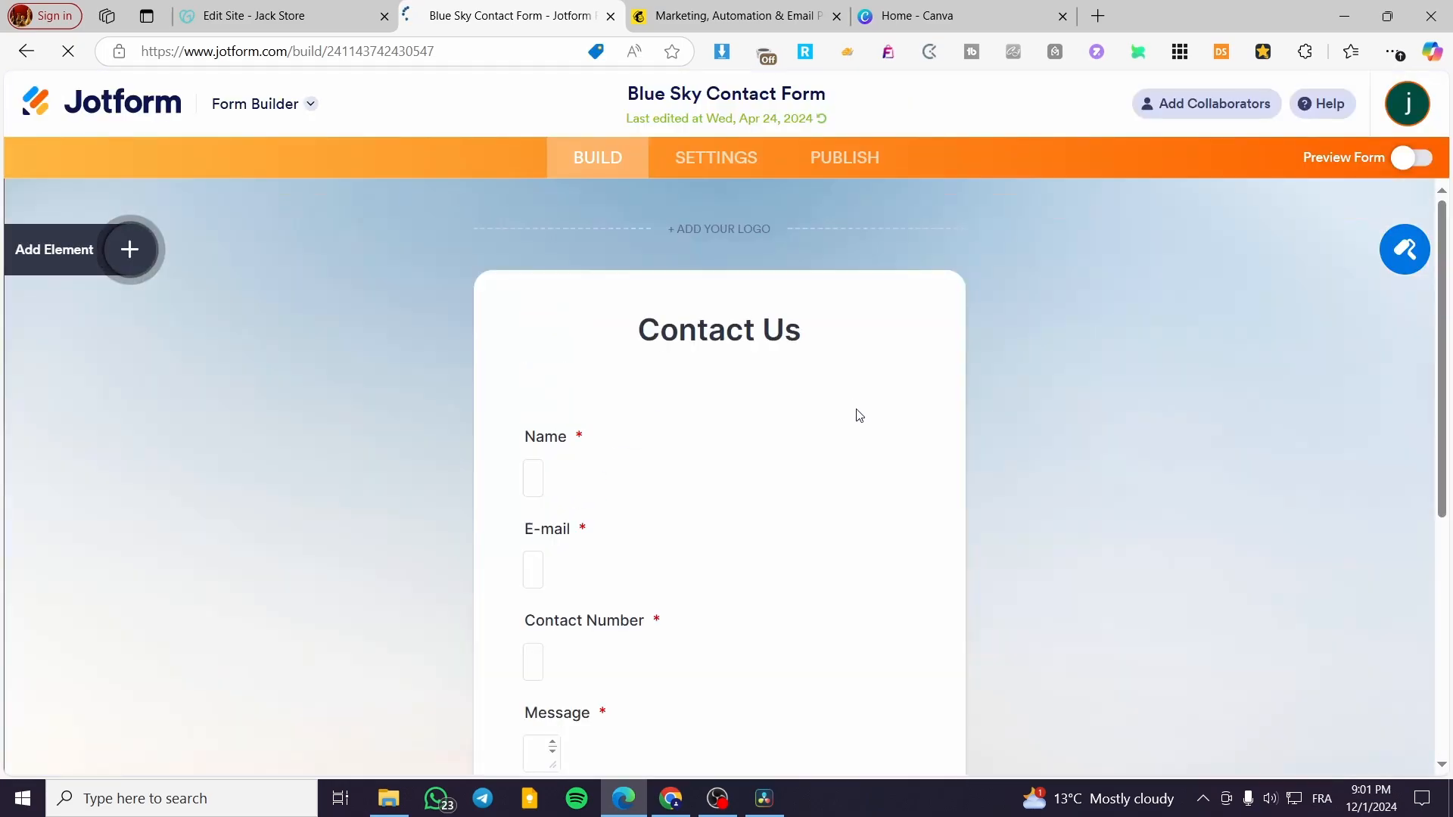
{"action": "scroll", "coordinate": [735, 445], "scroll_direction": "down", "scroll_amount": 5}
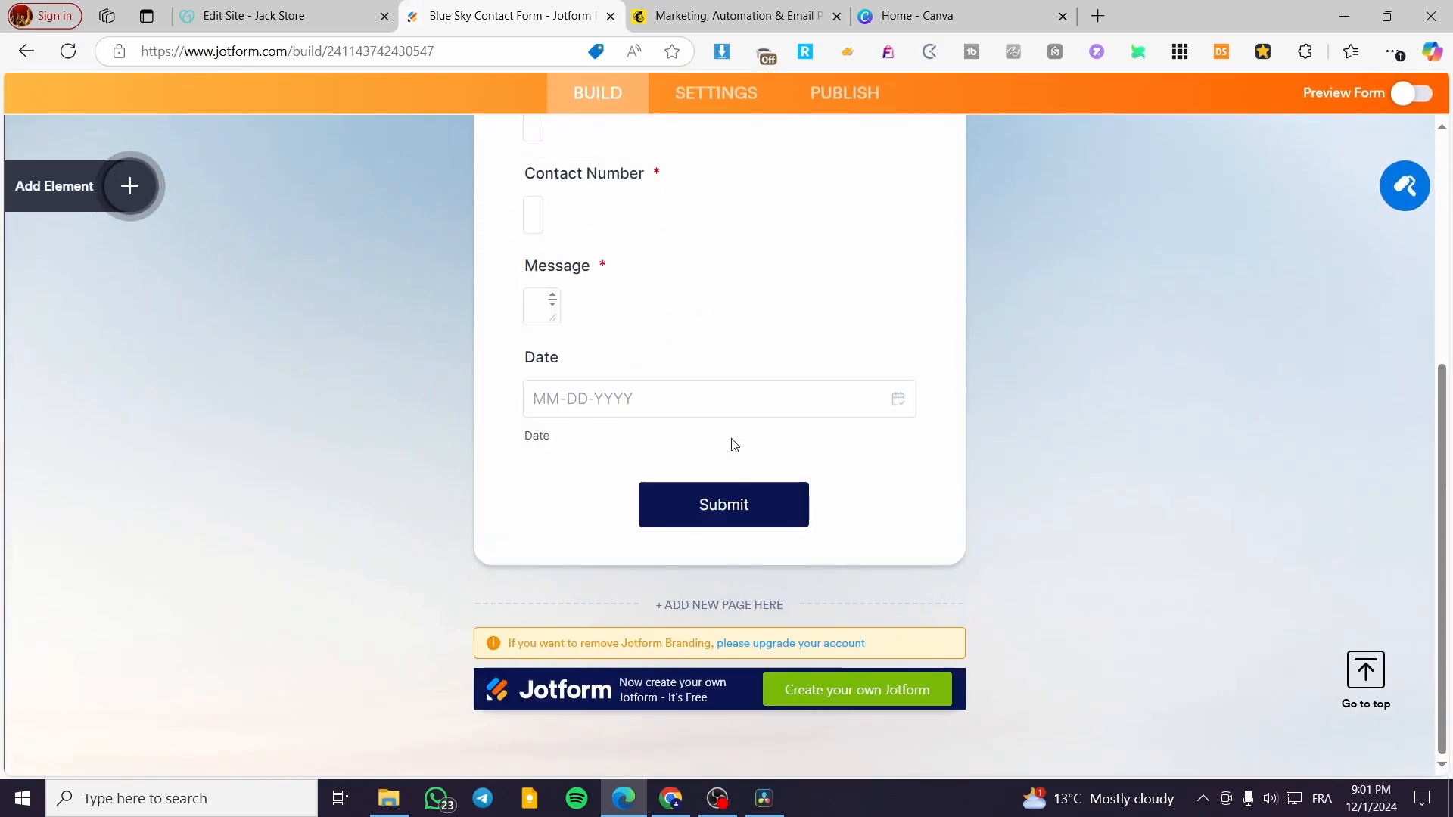
{"action": "scroll", "coordinate": [618, 448], "scroll_direction": "up", "scroll_amount": 4}
{"action": "left_click", "coordinate": [526, 410]}
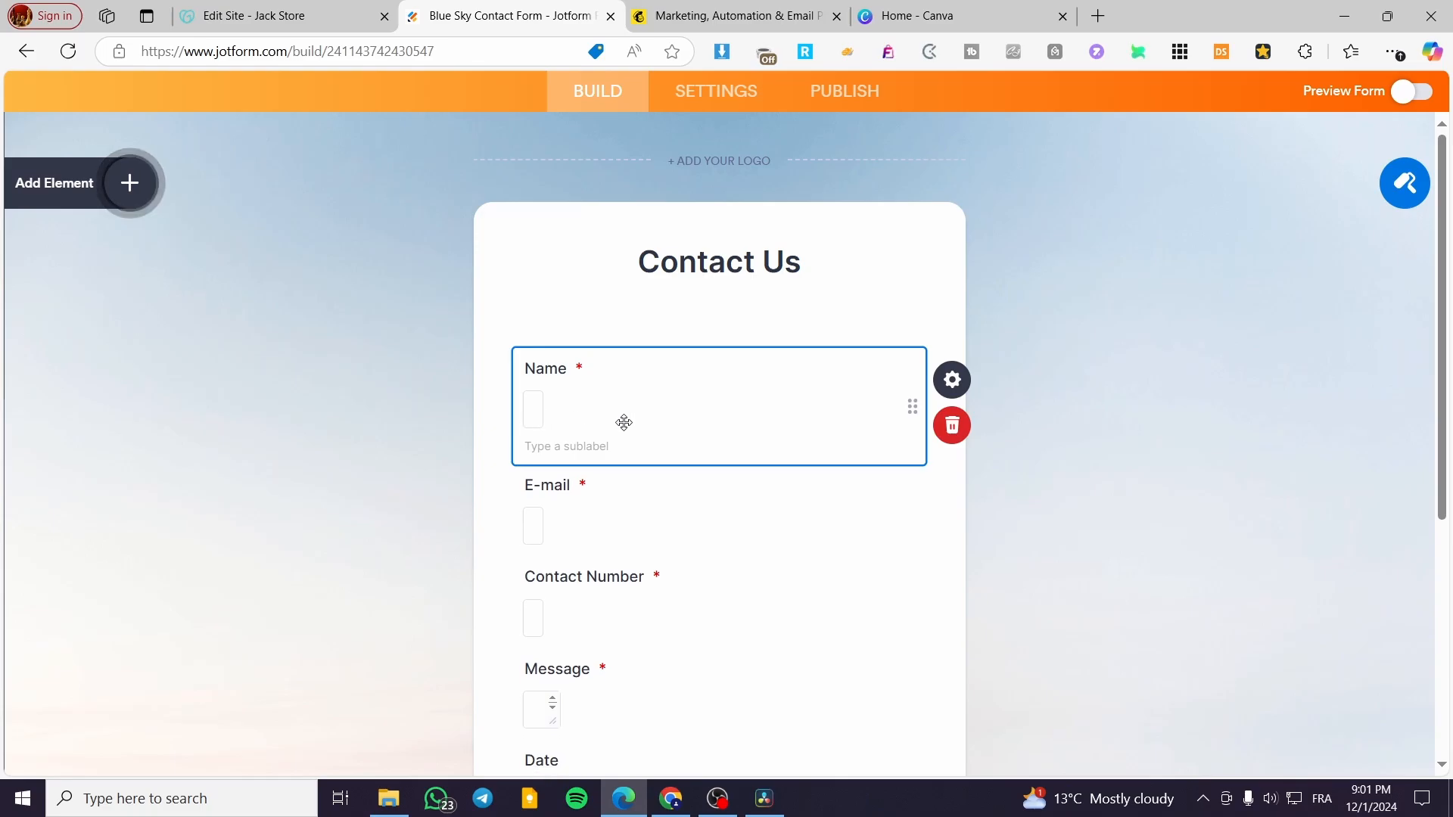
{"action": "scroll", "coordinate": [822, 410], "scroll_direction": "down", "scroll_amount": 5}
{"action": "scroll", "coordinate": [714, 383], "scroll_direction": "up", "scroll_amount": 6}
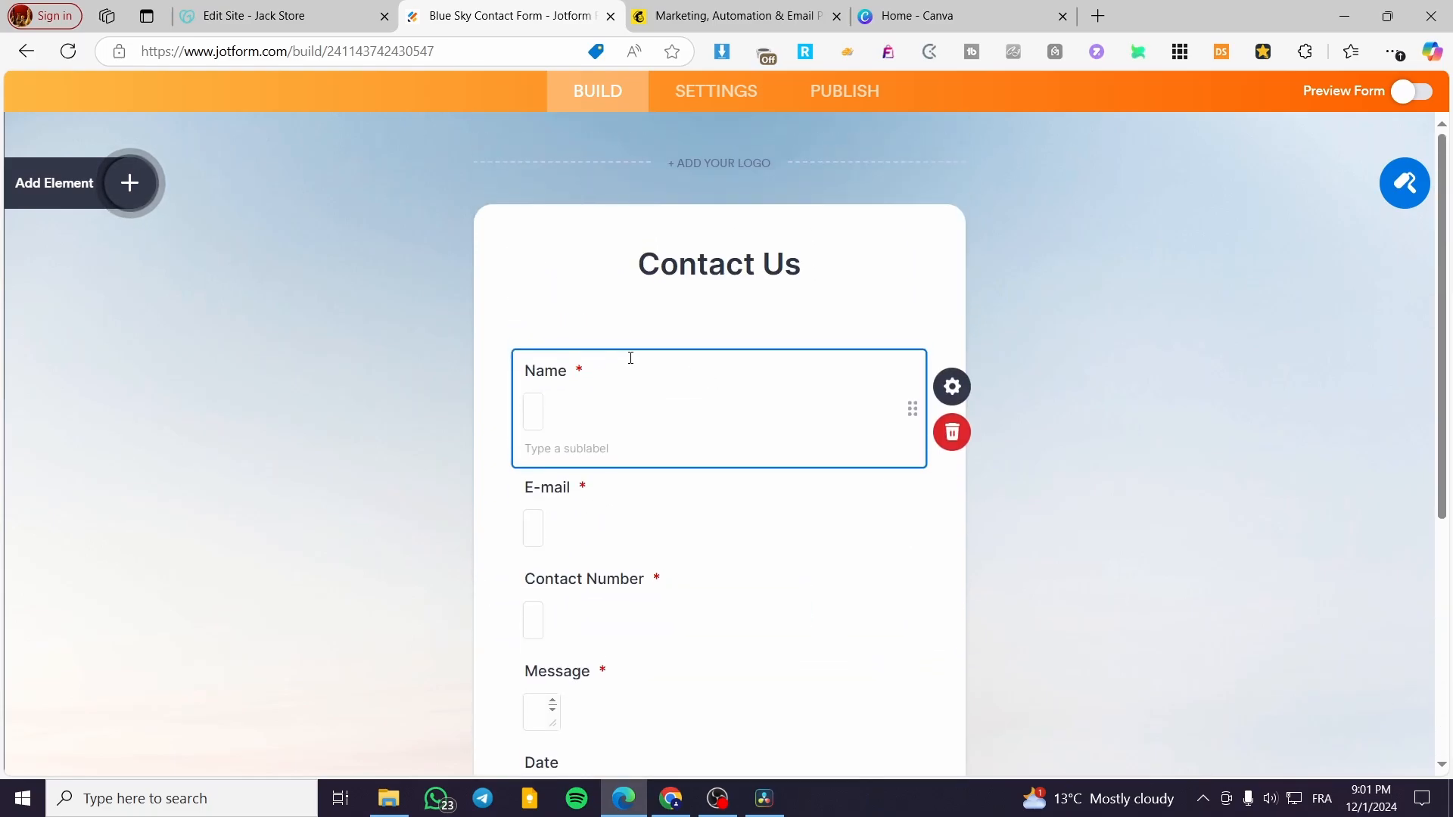
Return to the Jotform form list and open Contact Form black header in the form builder, with only that form selected
{"action": "left_click", "coordinate": [26, 51]}
{"action": "left_click", "coordinate": [605, 322]}
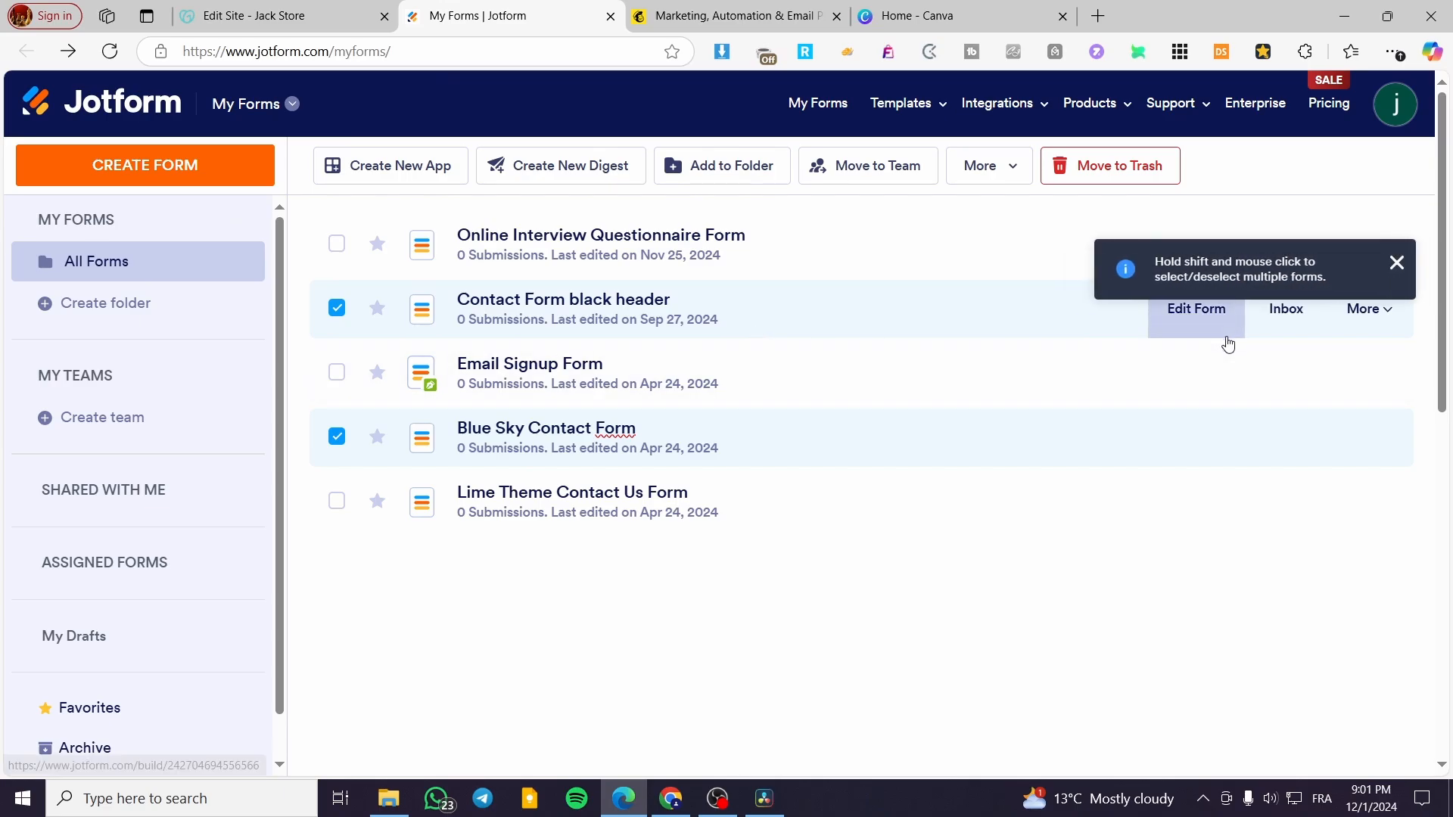
{"action": "left_click", "coordinate": [337, 437]}
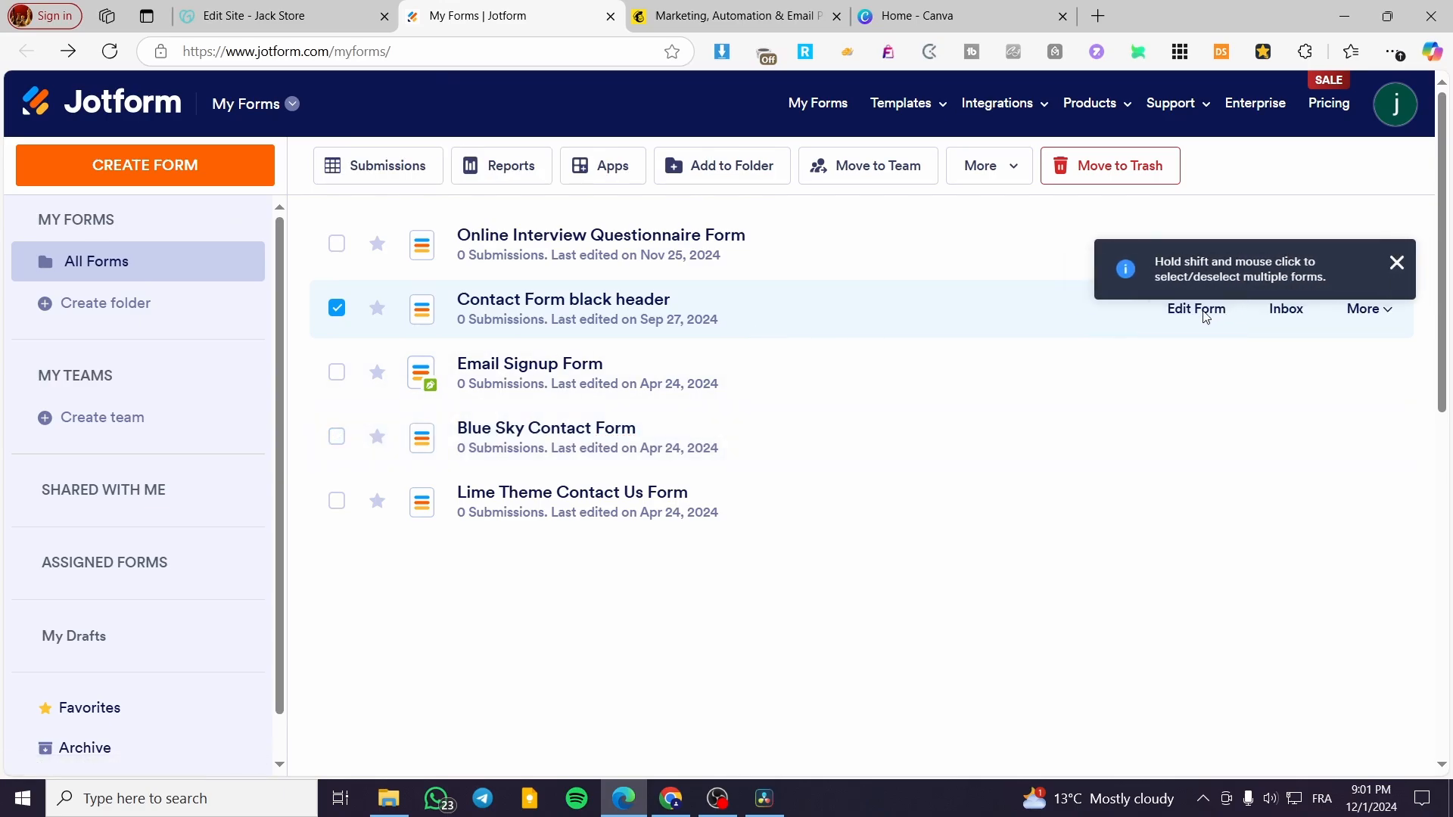
{"action": "left_click", "coordinate": [1397, 263]}
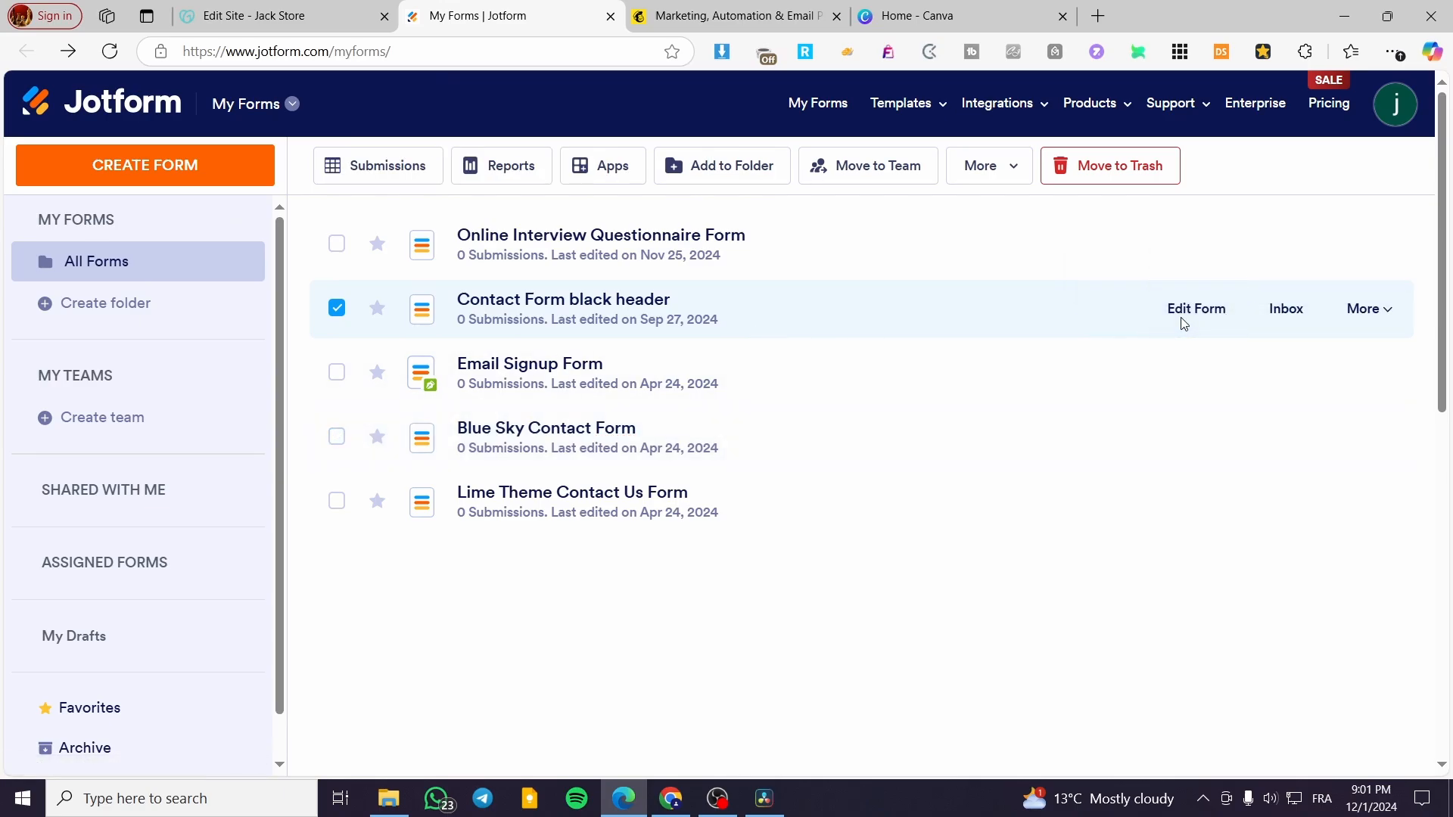
{"action": "left_click", "coordinate": [1197, 310]}
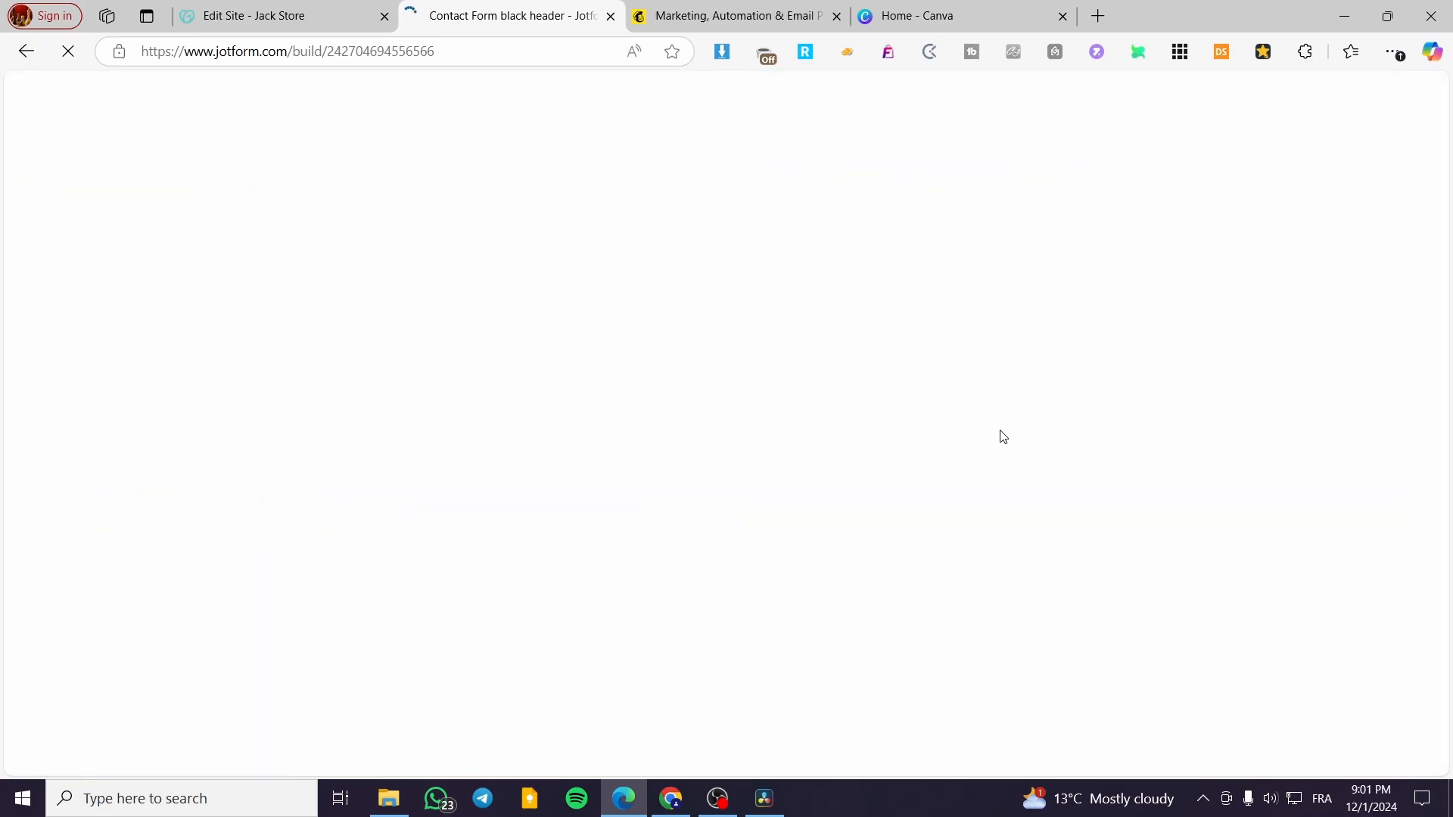
{"action": "scroll", "coordinate": [866, 315], "scroll_direction": "down", "scroll_amount": 6}
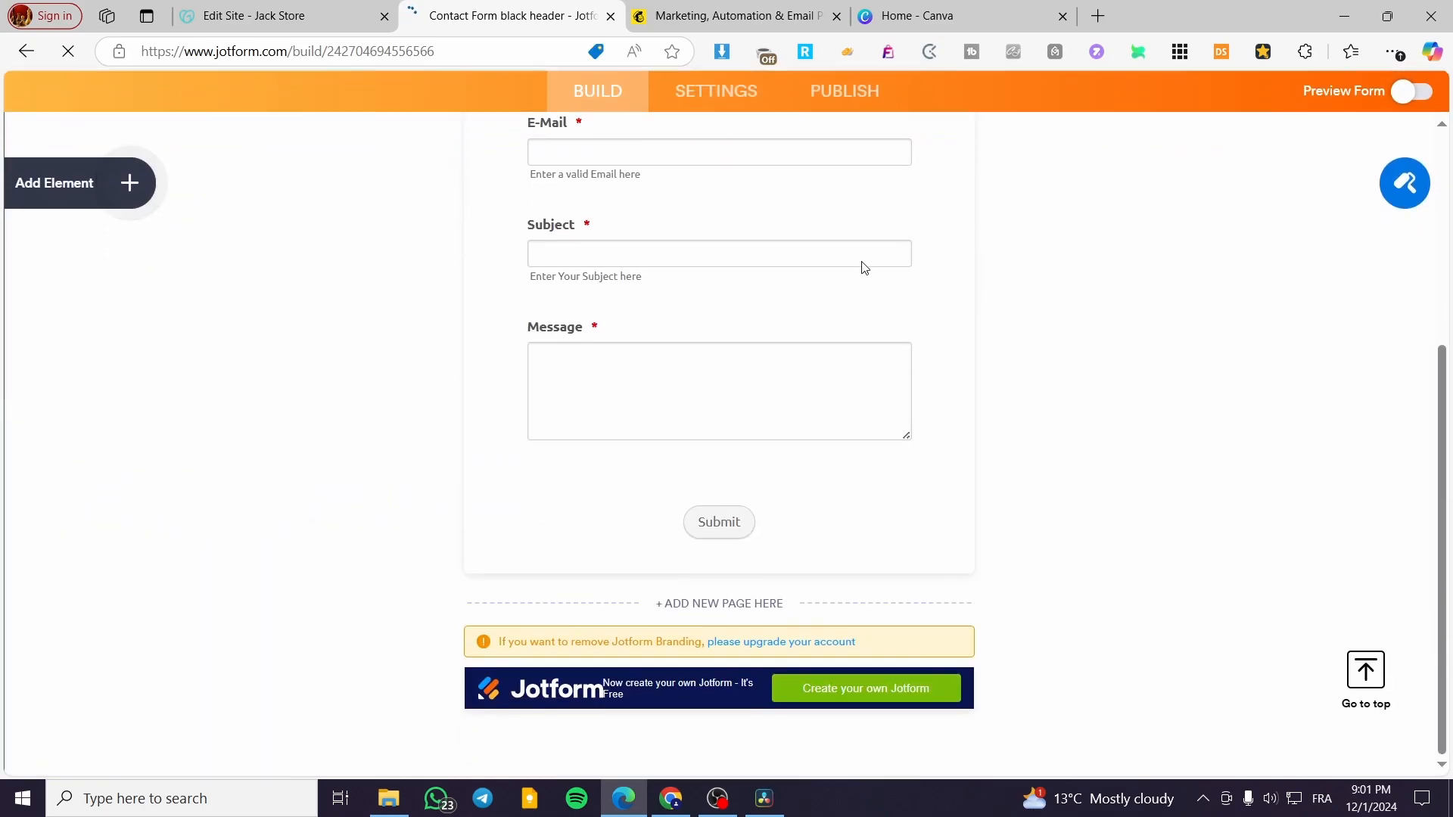
{"action": "scroll", "coordinate": [864, 266], "scroll_direction": "up", "scroll_amount": 6}
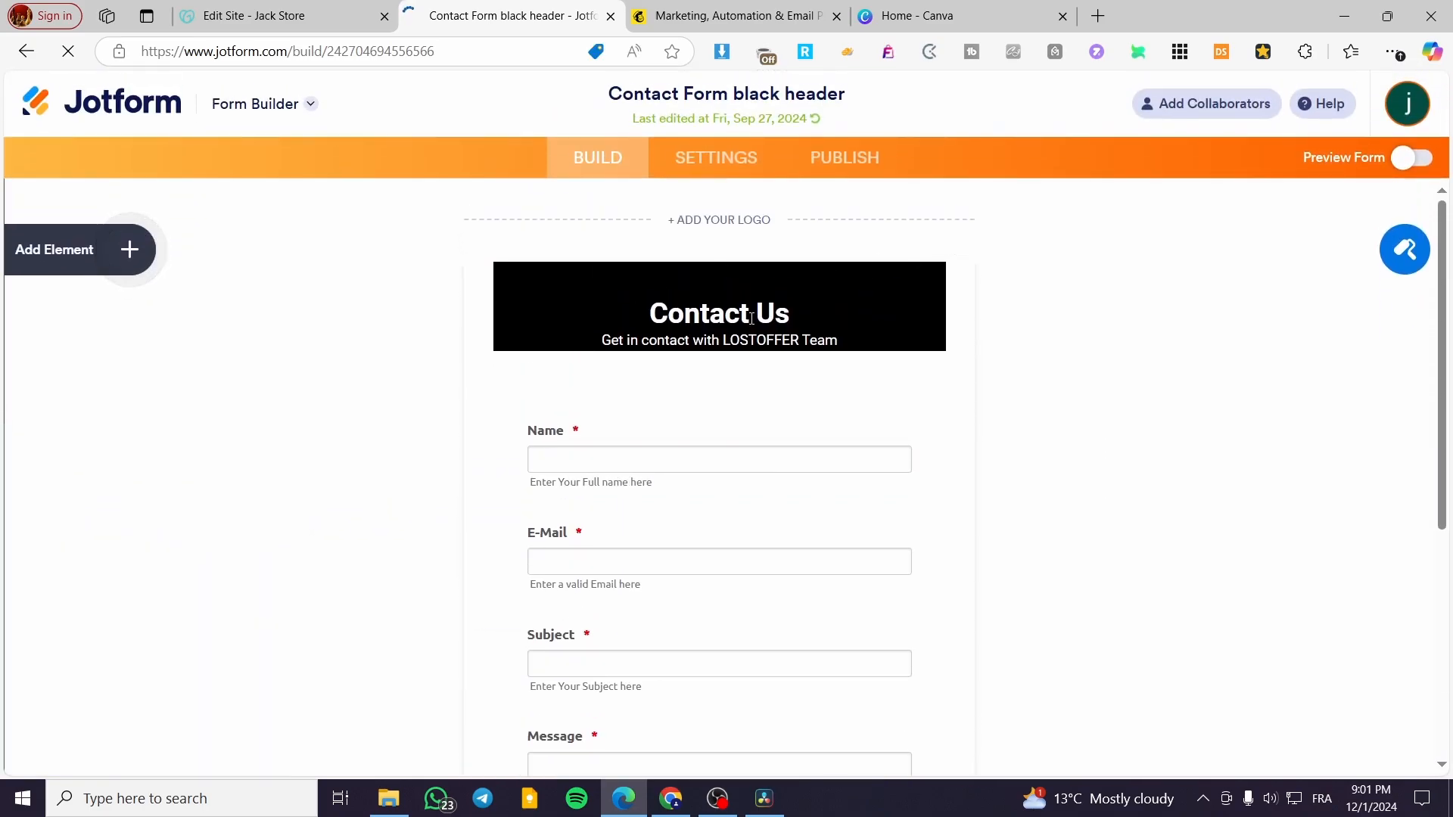
Look at the contact form's logo properties and its form settings
{"action": "left_click", "coordinate": [742, 221]}
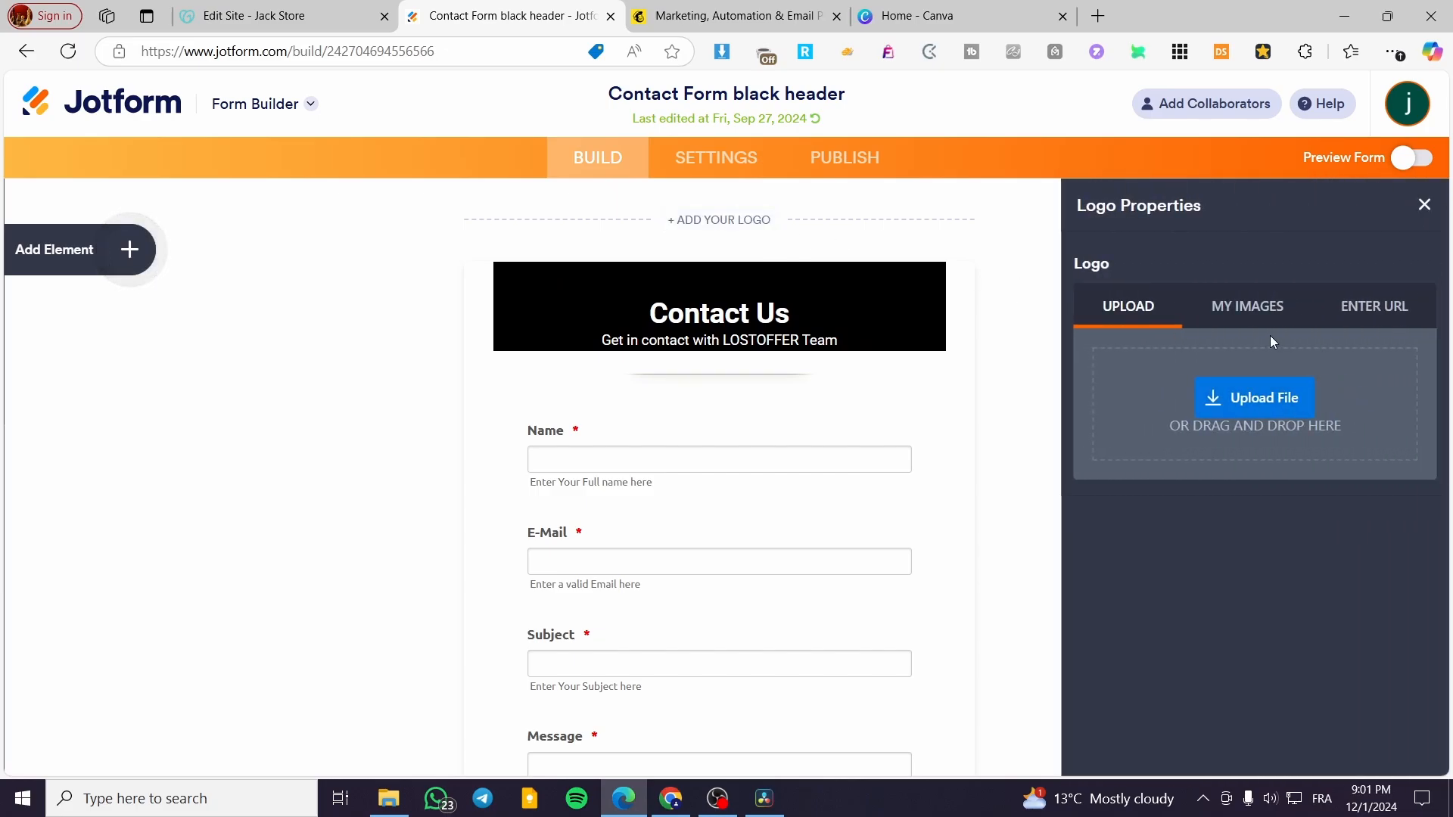
{"action": "left_click", "coordinate": [1424, 206]}
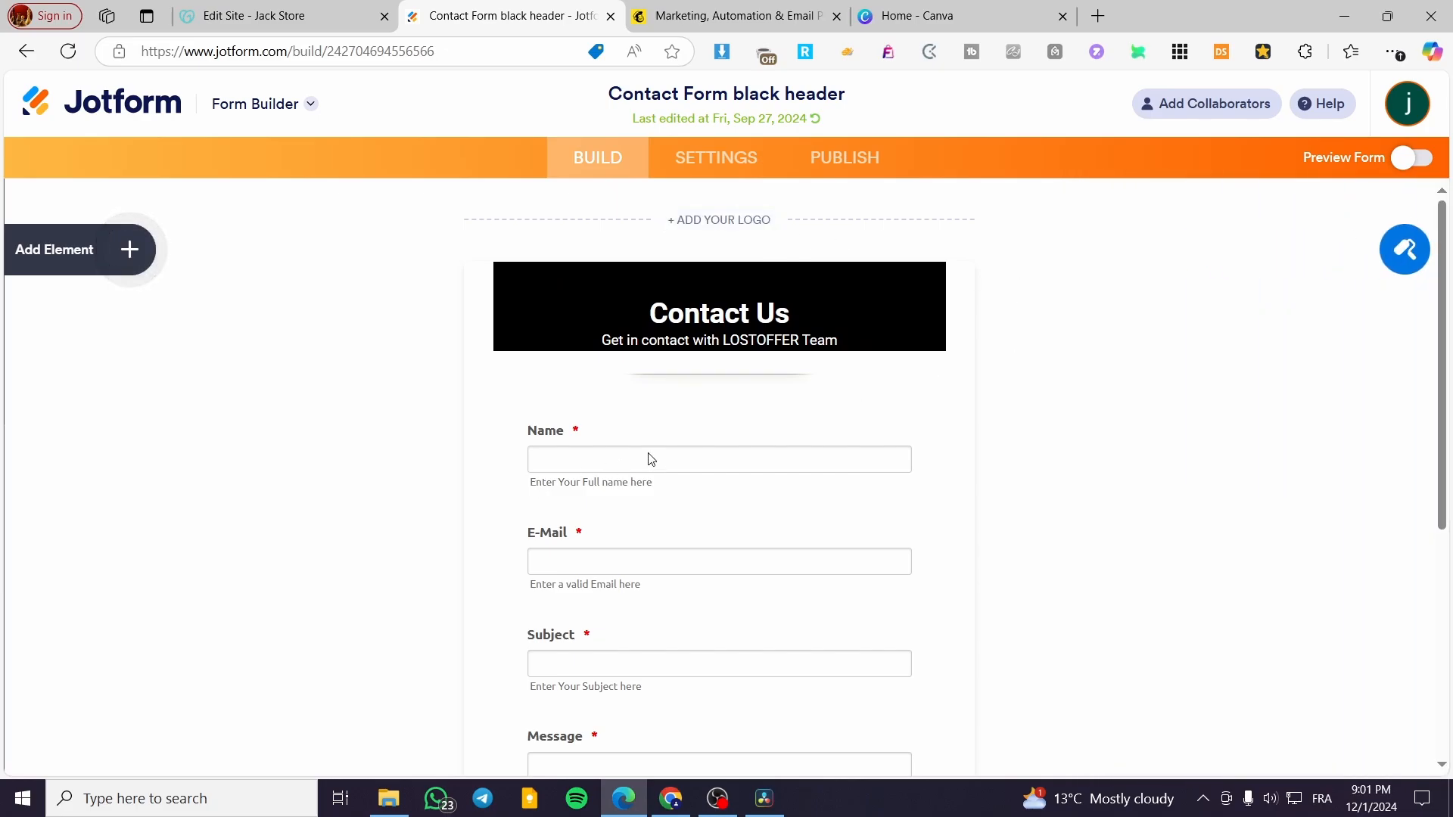
{"action": "left_click", "coordinate": [695, 169]}
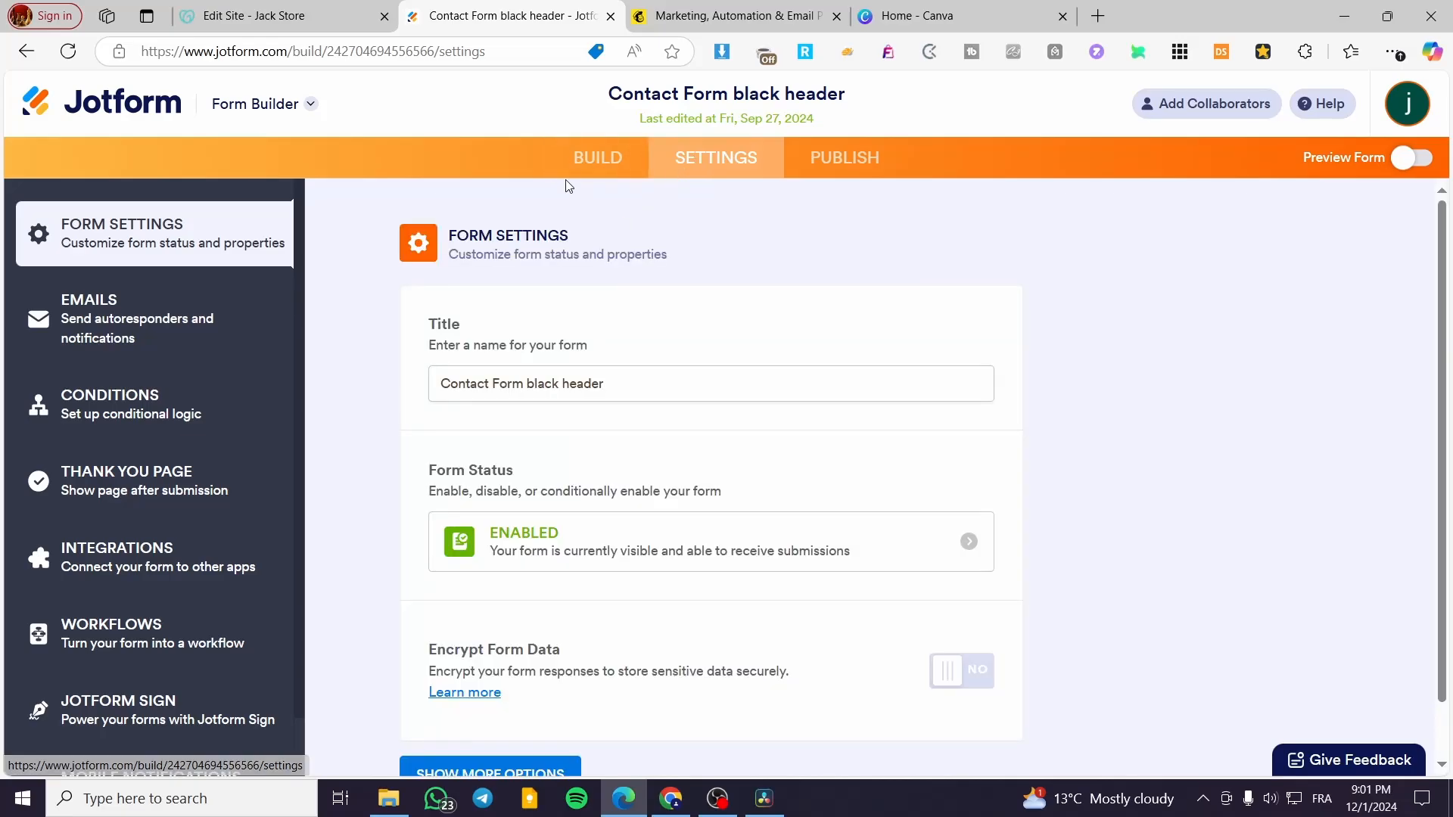
Open the contact form's embed publishing options, check the alternatives such as iFrame, and copy the script embed code
{"action": "left_click", "coordinate": [816, 153]}
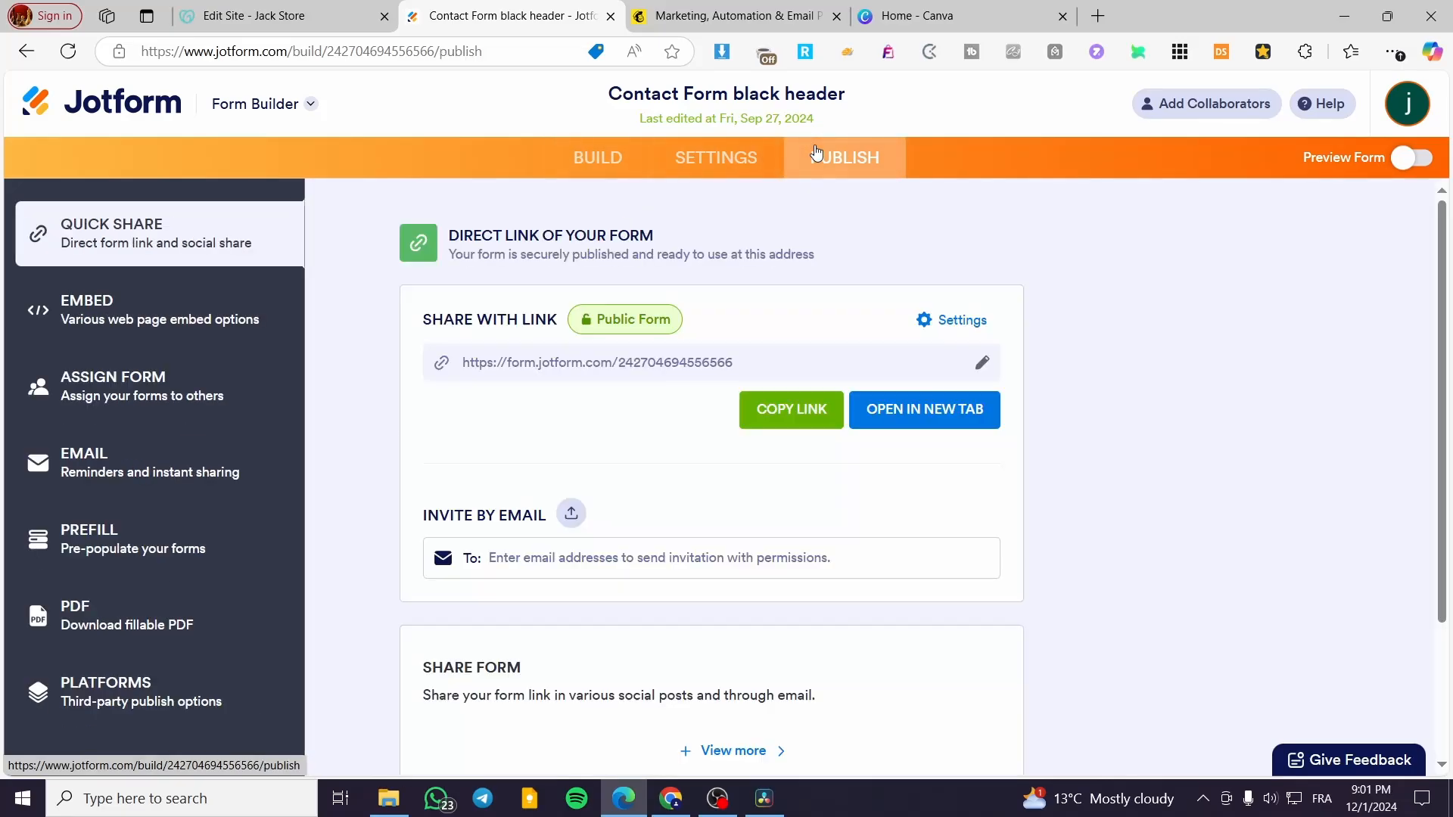
{"action": "left_click", "coordinate": [149, 318]}
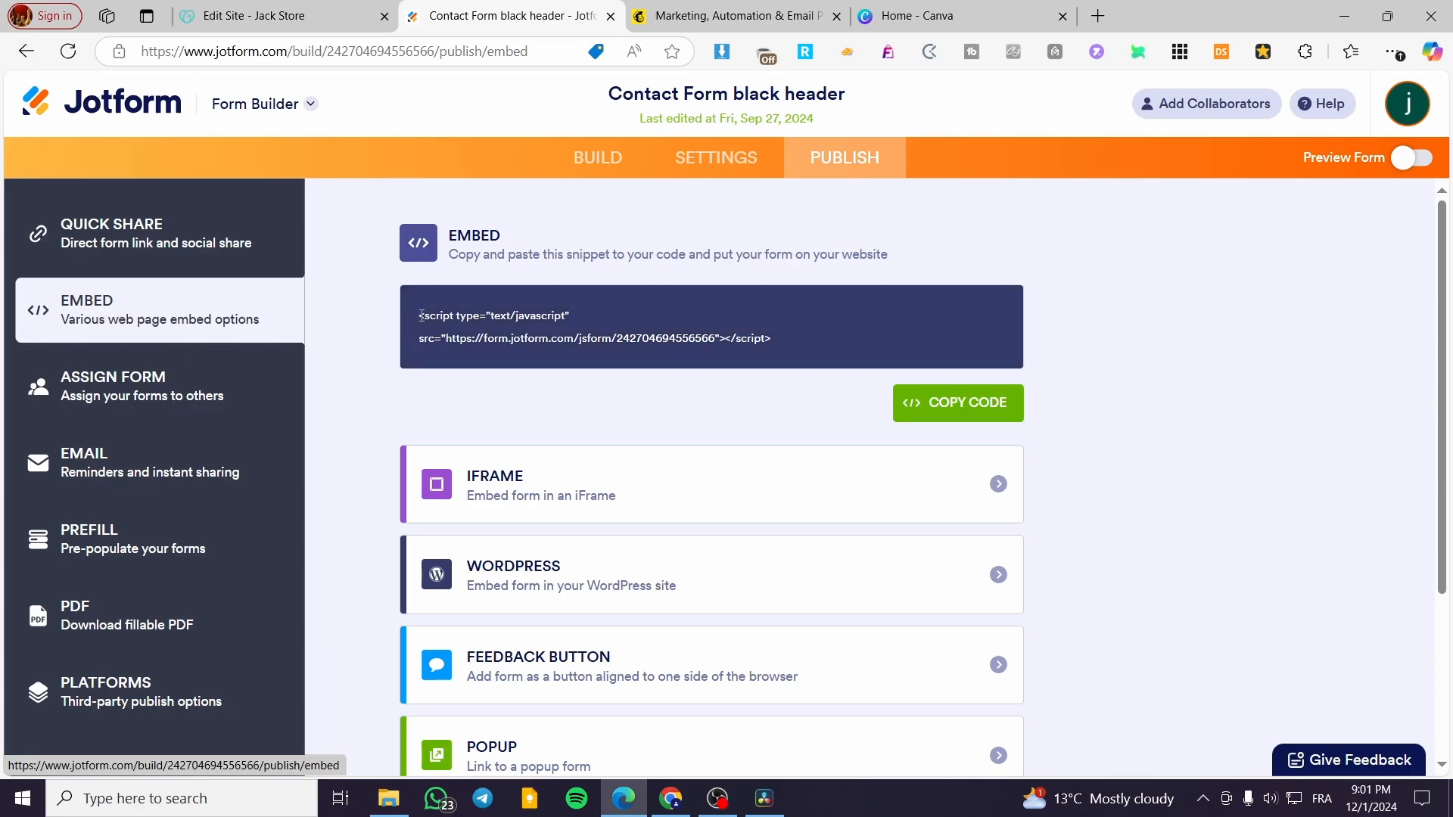
{"action": "left_click", "coordinate": [1000, 407]}
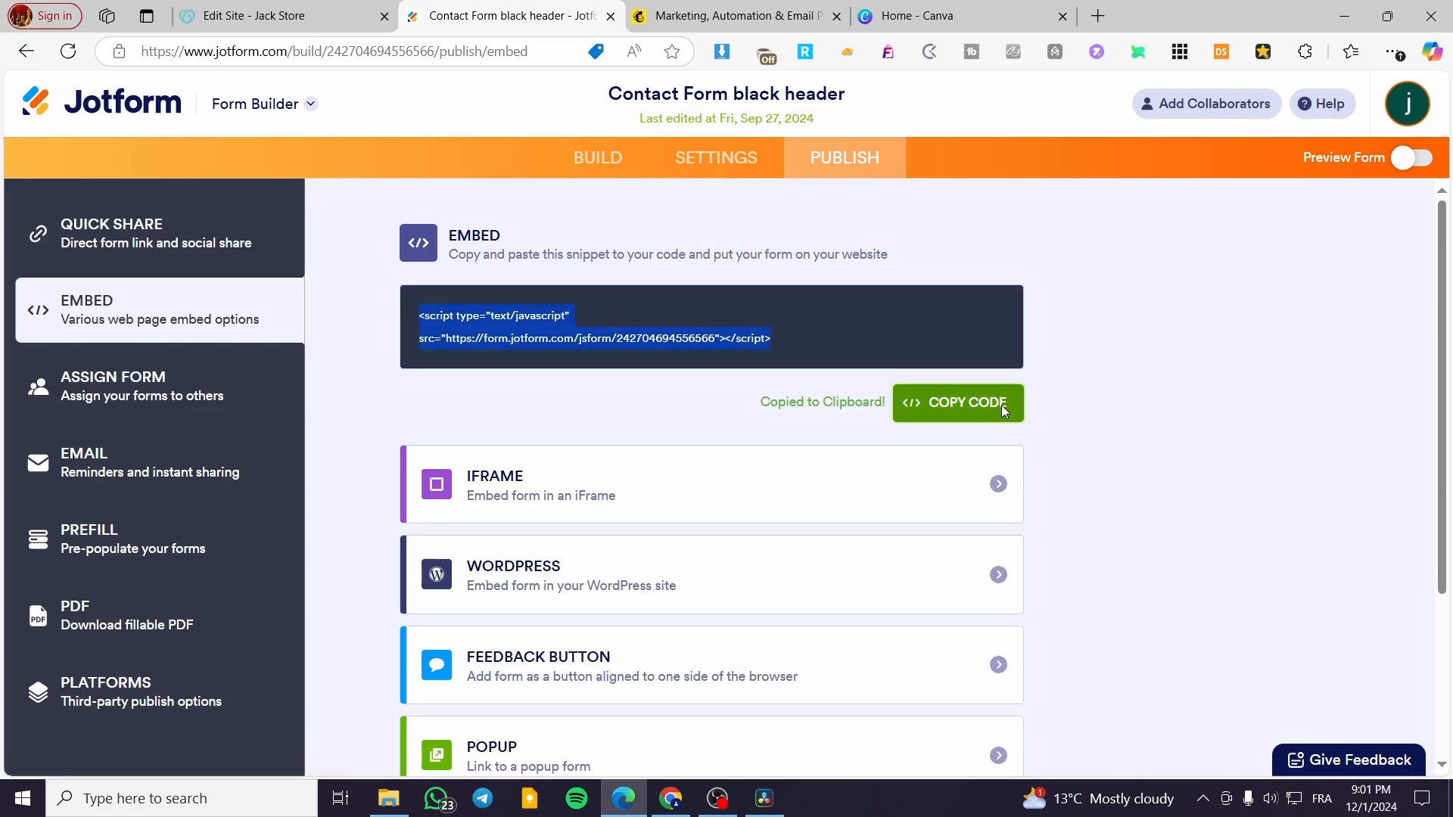
{"action": "left_click", "coordinate": [1001, 486]}
{"action": "left_click", "coordinate": [339, 274]}
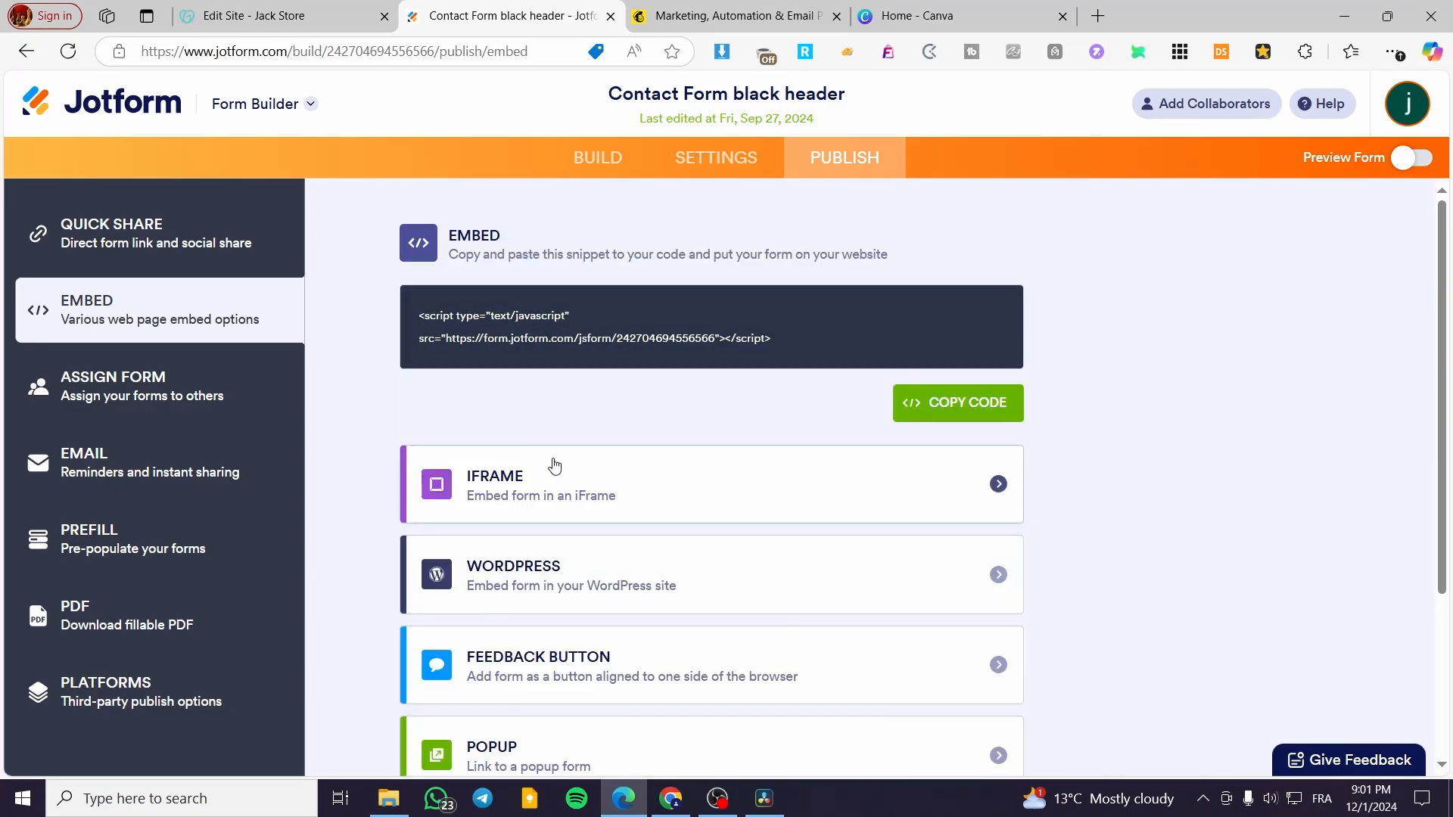
{"action": "scroll", "coordinate": [649, 503], "scroll_direction": "down", "scroll_amount": 3}
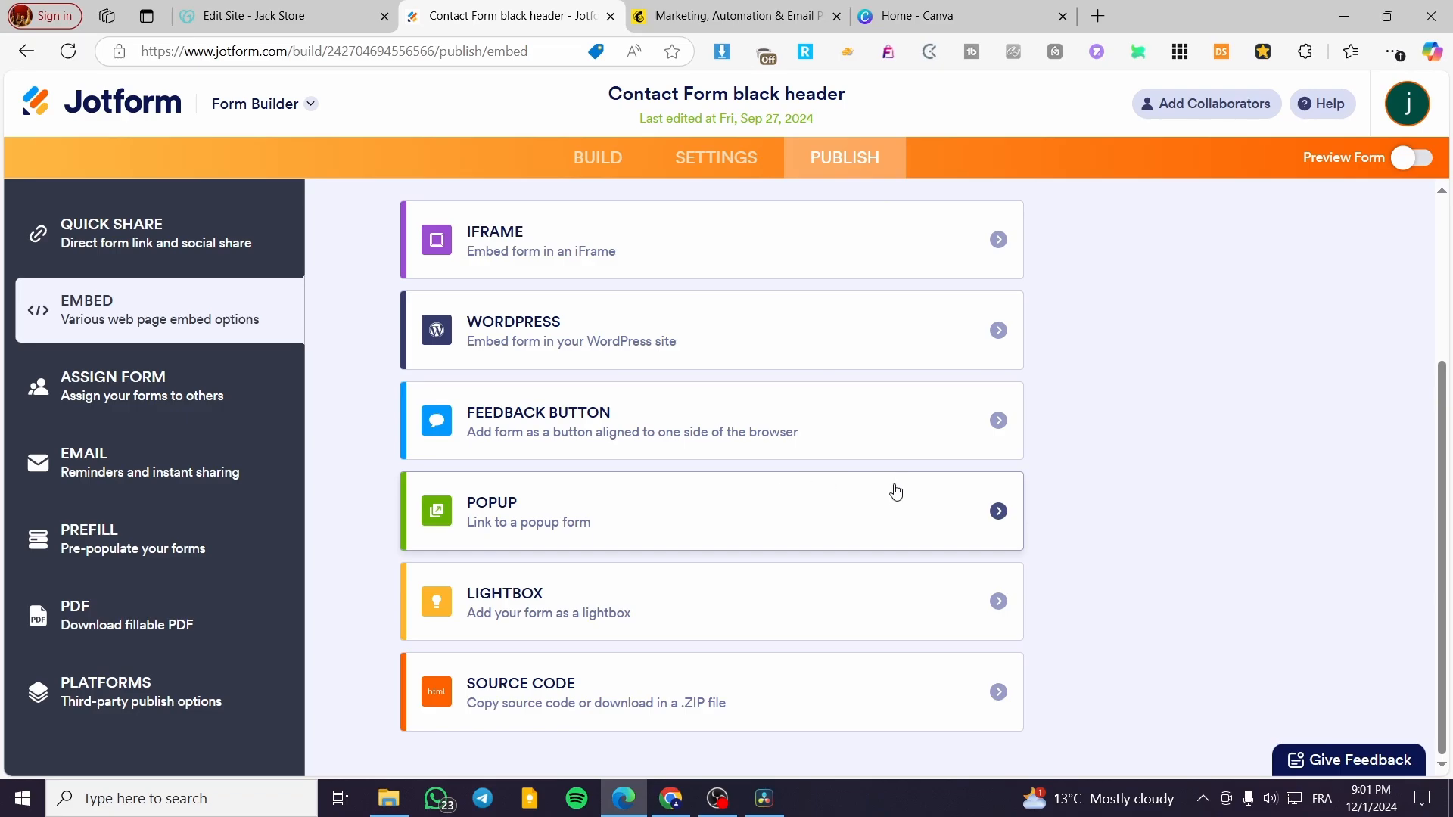
{"action": "scroll", "coordinate": [689, 528], "scroll_direction": "up", "scroll_amount": 3}
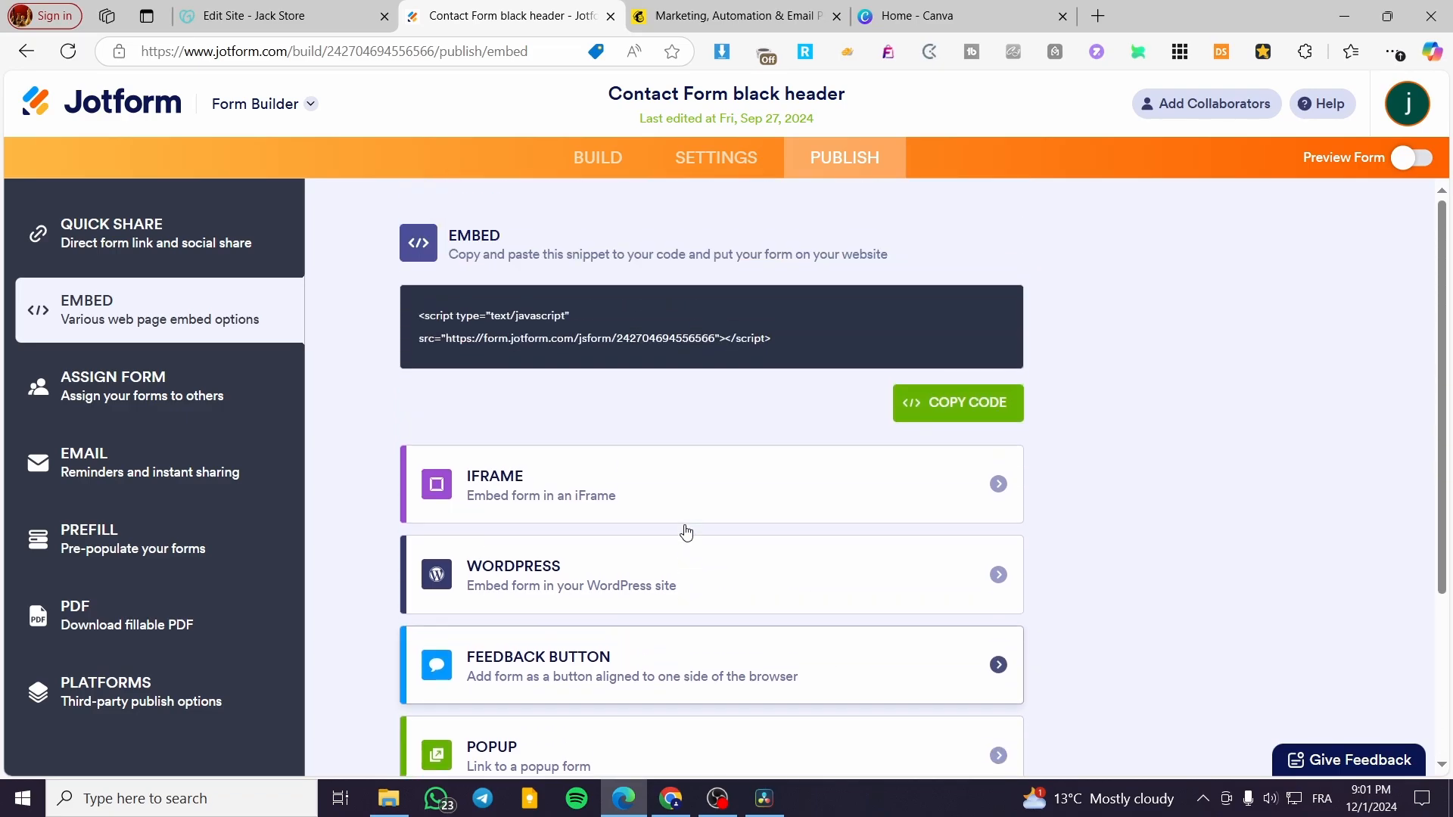
{"action": "left_click", "coordinate": [924, 416]}
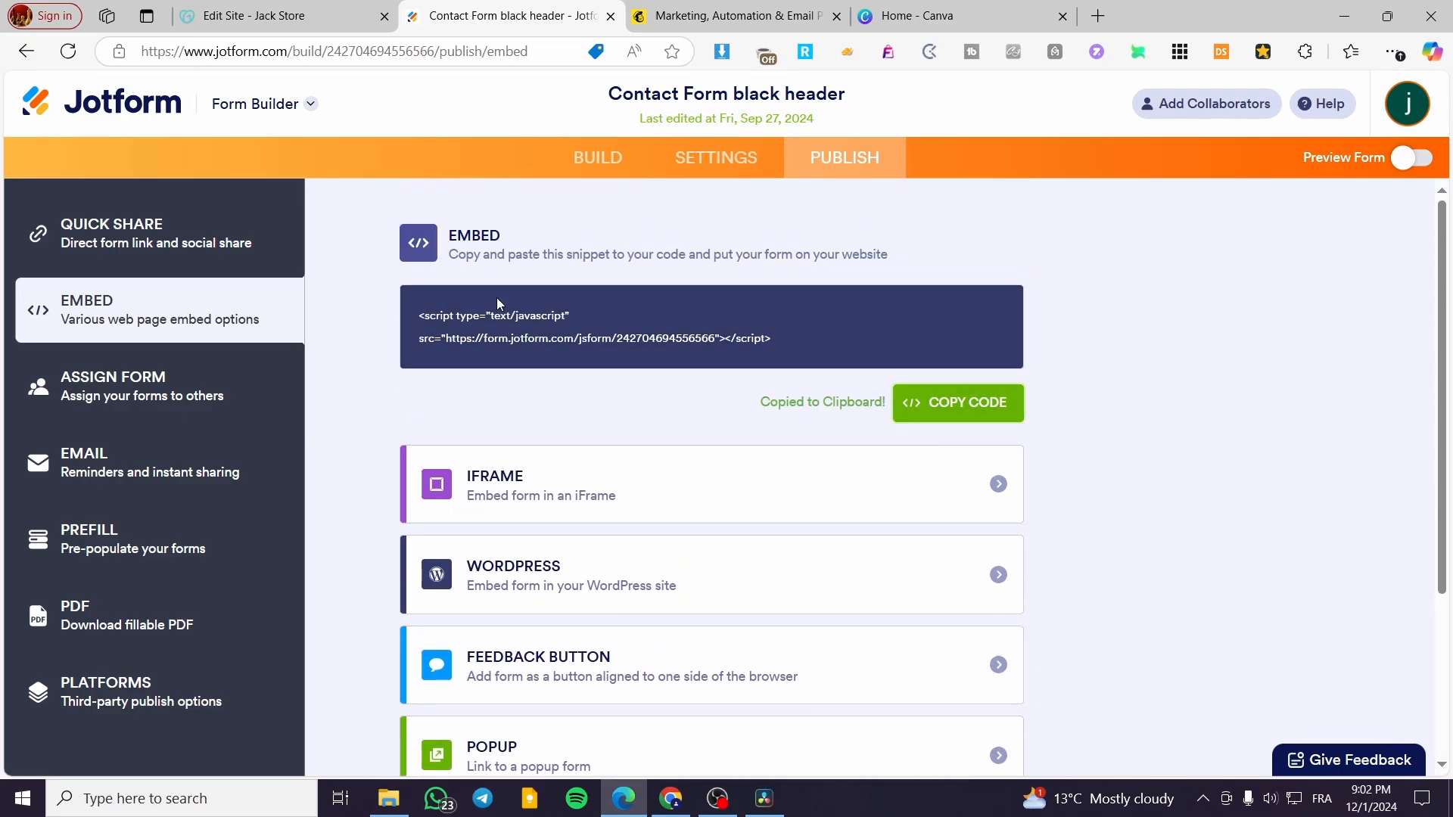
Paste the Jotform script code into the custom code of the Jack Store HTML section and check the form in the page preview
{"action": "left_click", "coordinate": [338, 7]}
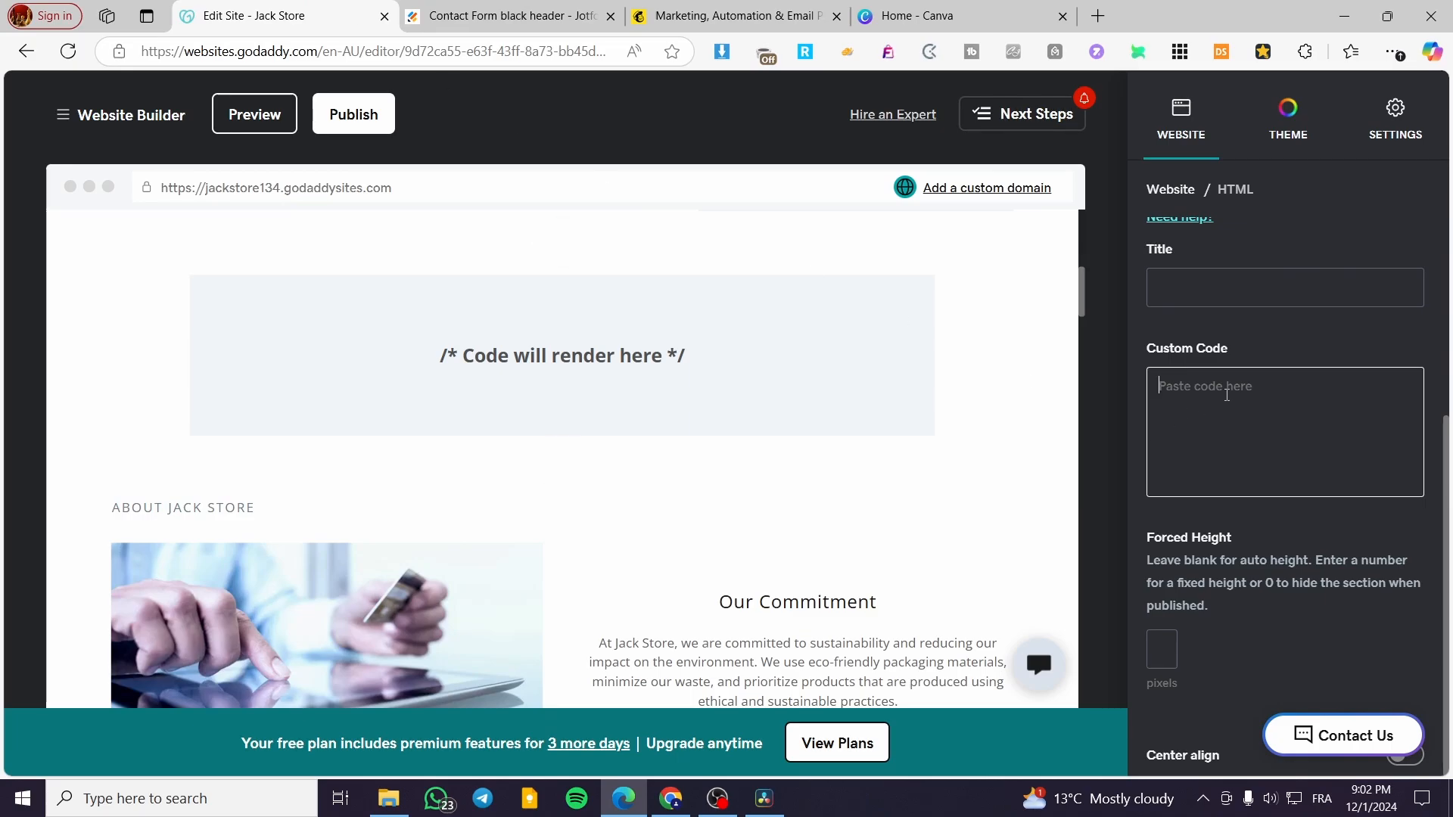
{"action": "left_click", "coordinate": [1242, 387]}
{"action": "key", "text": "ctrl+v"}
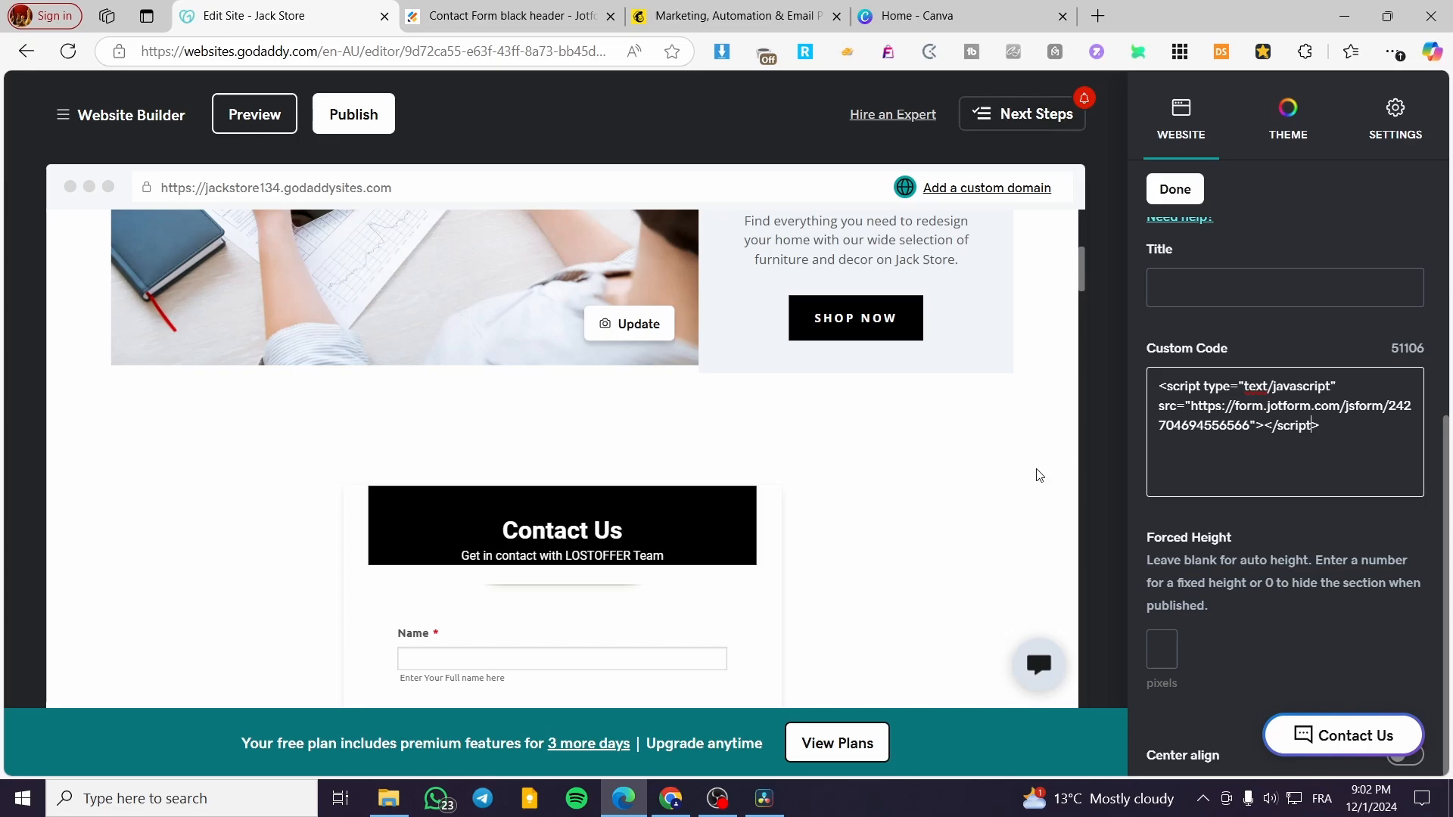
{"action": "scroll", "coordinate": [889, 462], "scroll_direction": "down", "scroll_amount": 4}
{"action": "scroll", "coordinate": [893, 447], "scroll_direction": "down", "scroll_amount": 2}
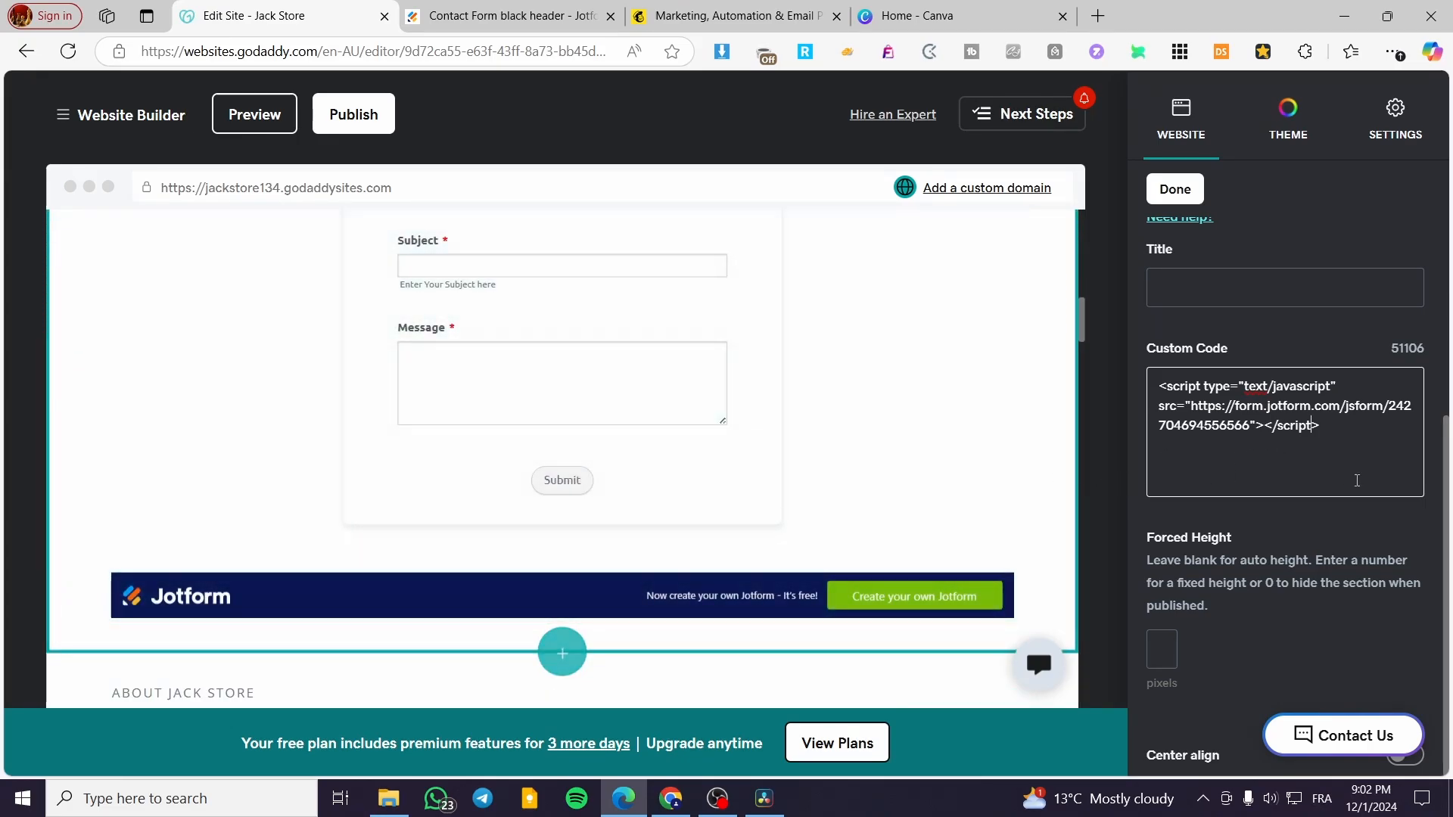
Delete all the script code from the HTML section's custom code
{"action": "left_click_drag", "start_coordinate": [1343, 431], "coordinate": [1148, 390]}
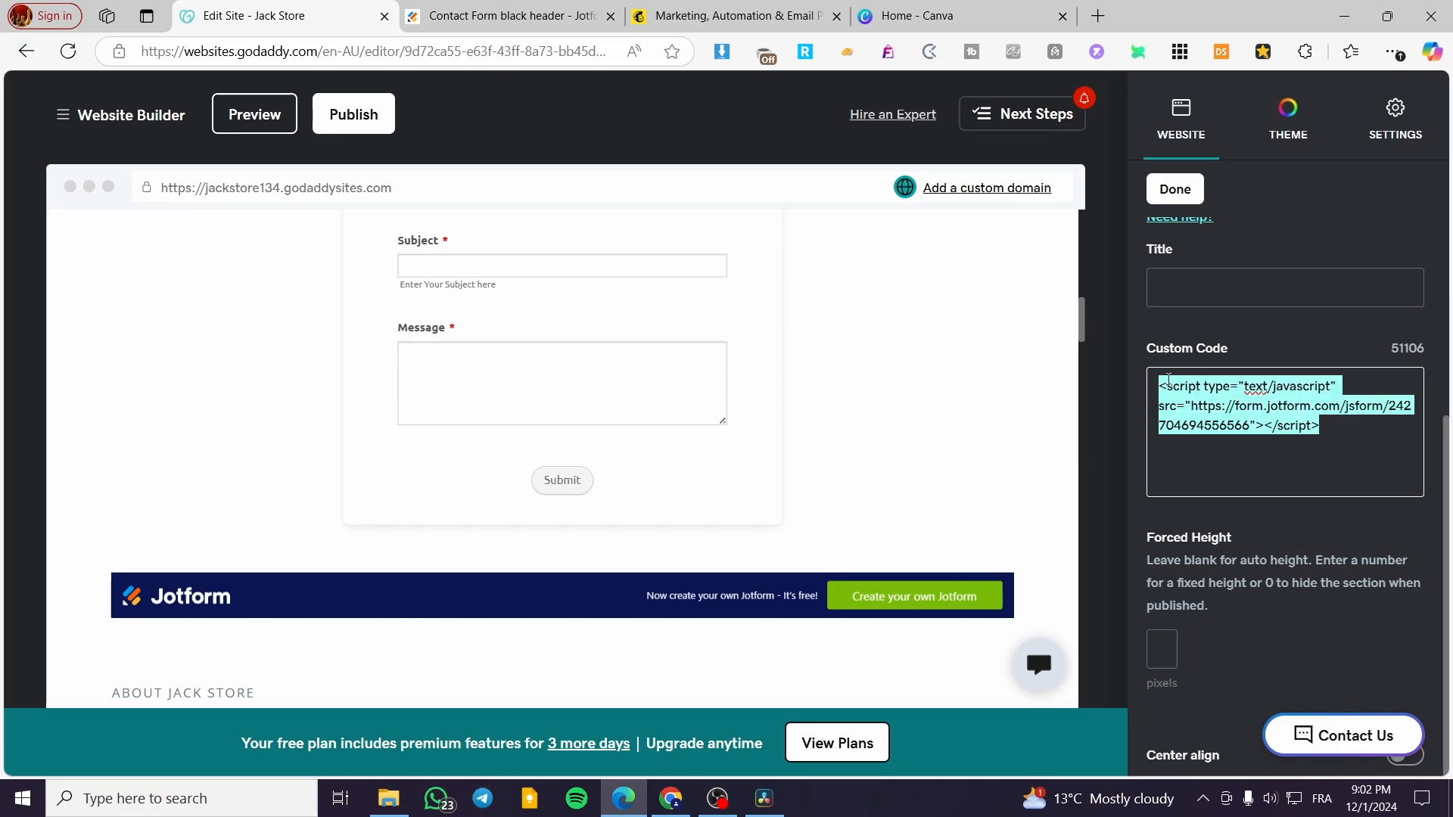
{"action": "left_click", "coordinate": [1329, 421]}
{"action": "left_click_drag", "start_coordinate": [1351, 433], "coordinate": [1149, 386]}
{"action": "key", "text": "BackSpace"}
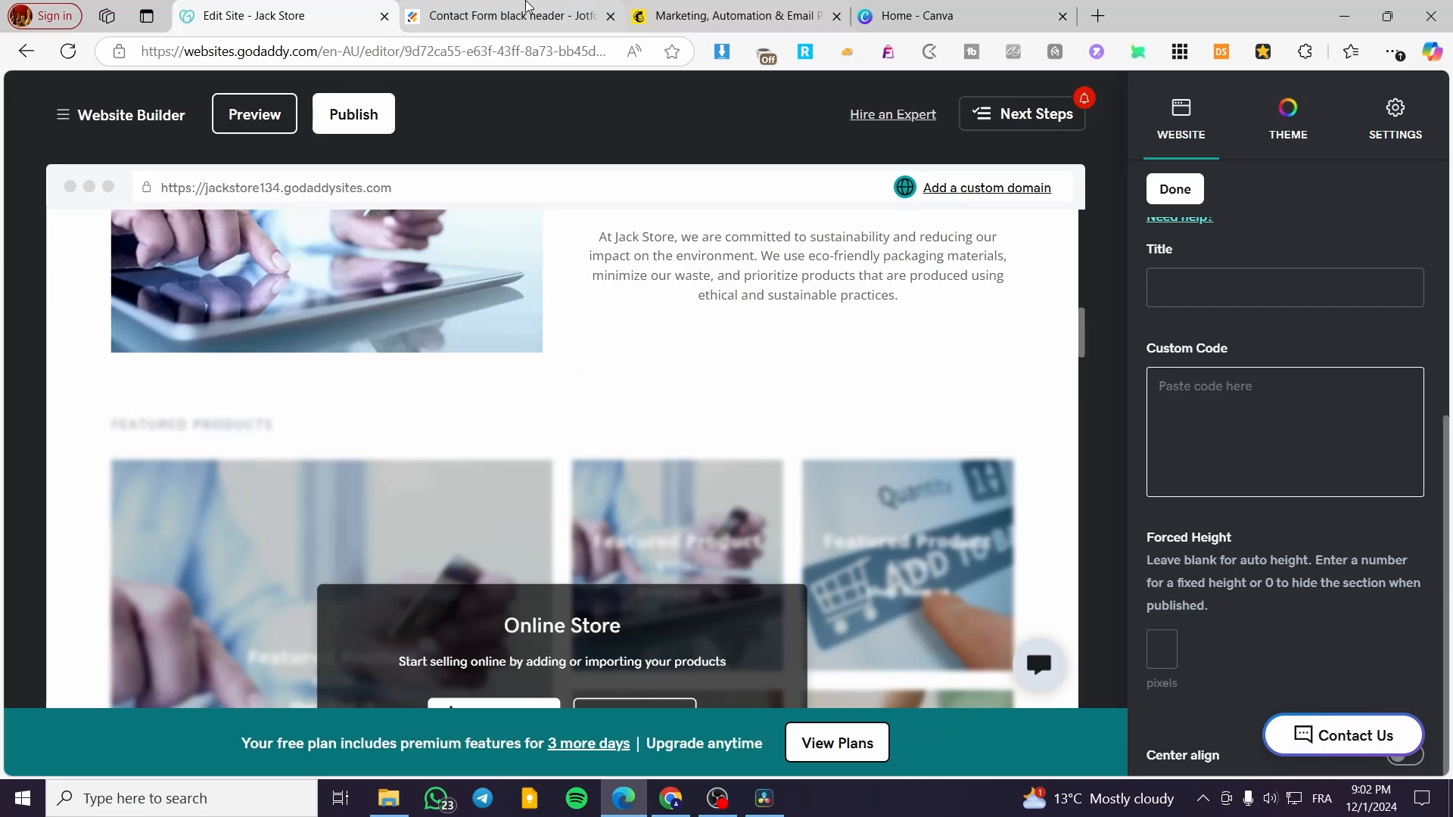
Copy the contact form's iFrame embed code from Jotform and paste it as the custom code of the Jack Store HTML section
{"action": "left_click", "coordinate": [507, 15]}
{"action": "left_click", "coordinate": [659, 488]}
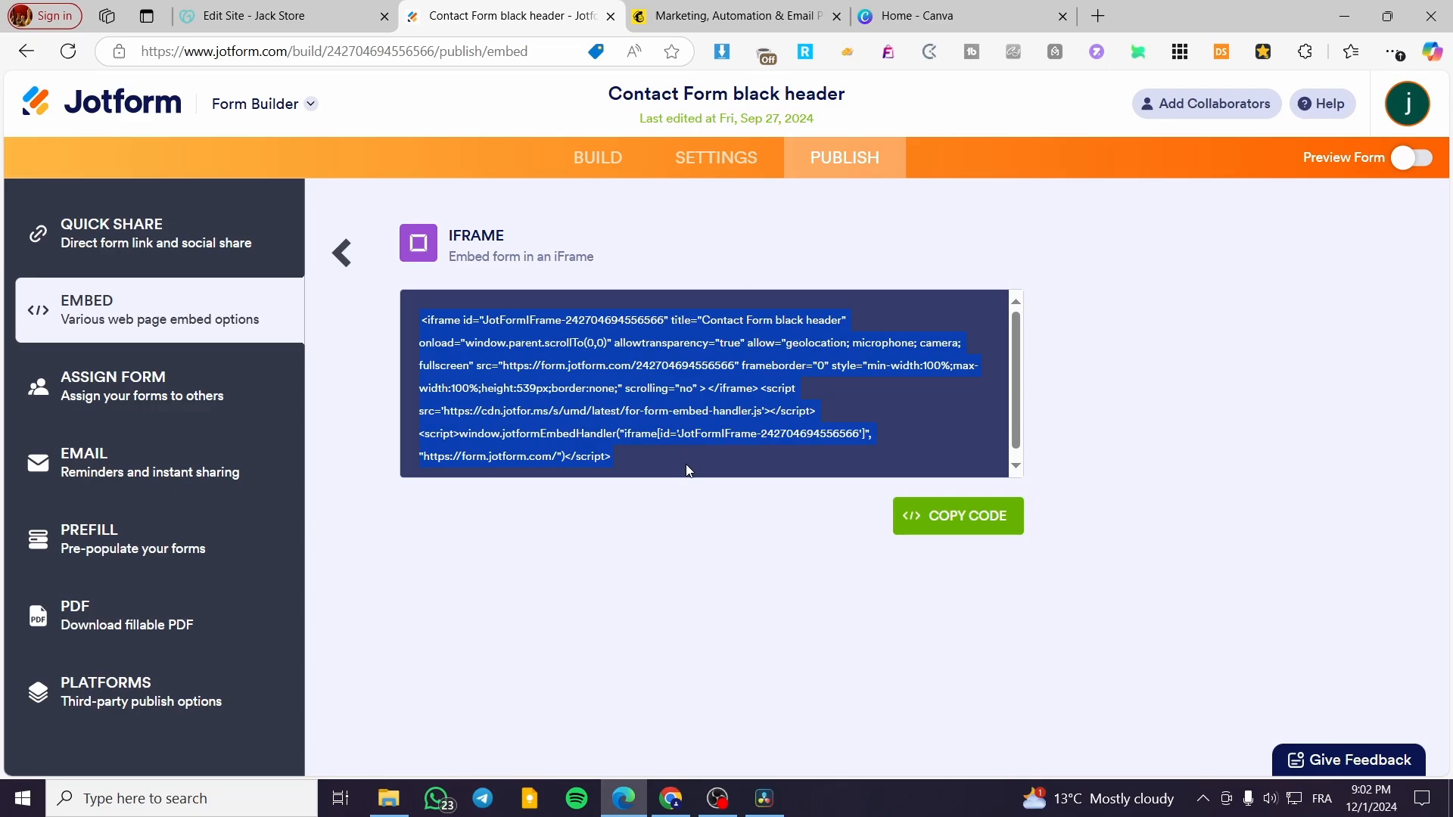
{"action": "left_click", "coordinate": [272, 15]}
{"action": "key", "text": "ctrl+v"}
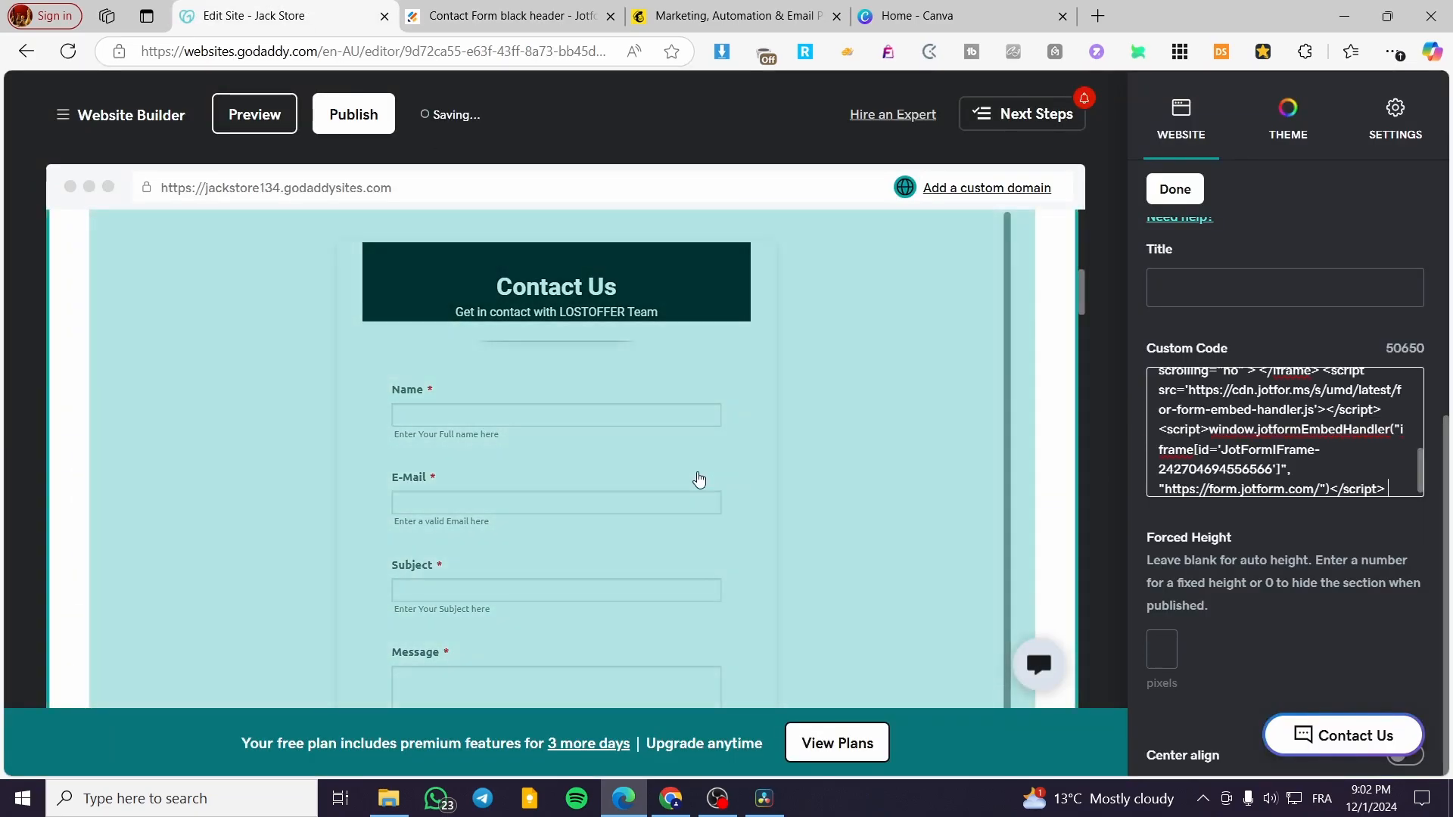
Set the iframe height in the HTML section's custom code to 600px
{"action": "scroll", "coordinate": [1284, 447], "scroll_direction": "up", "scroll_amount": 5}
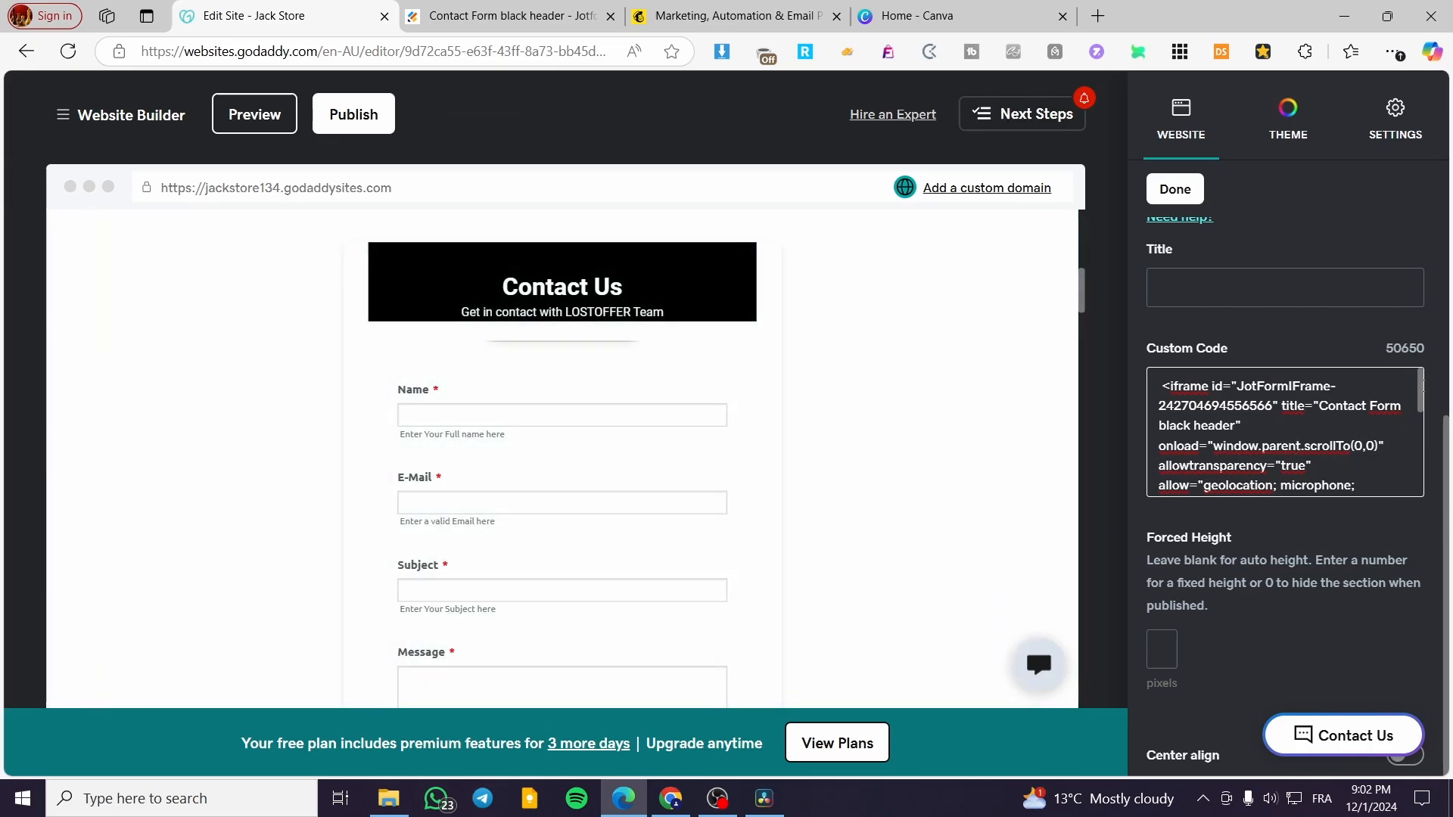
{"action": "scroll", "coordinate": [1375, 407], "scroll_direction": "down", "scroll_amount": 2}
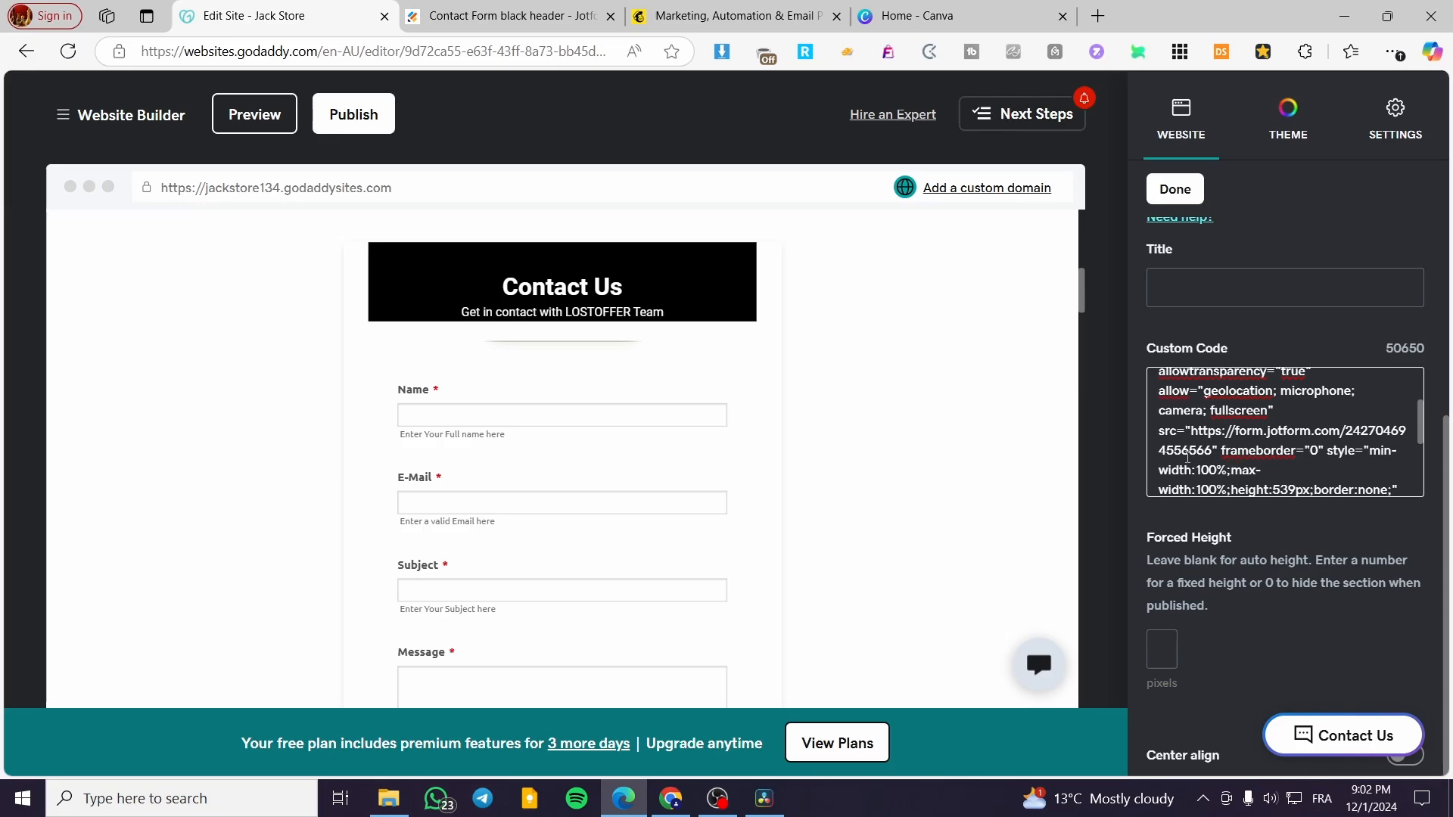
{"action": "scroll", "coordinate": [1187, 458], "scroll_direction": "down", "scroll_amount": 2}
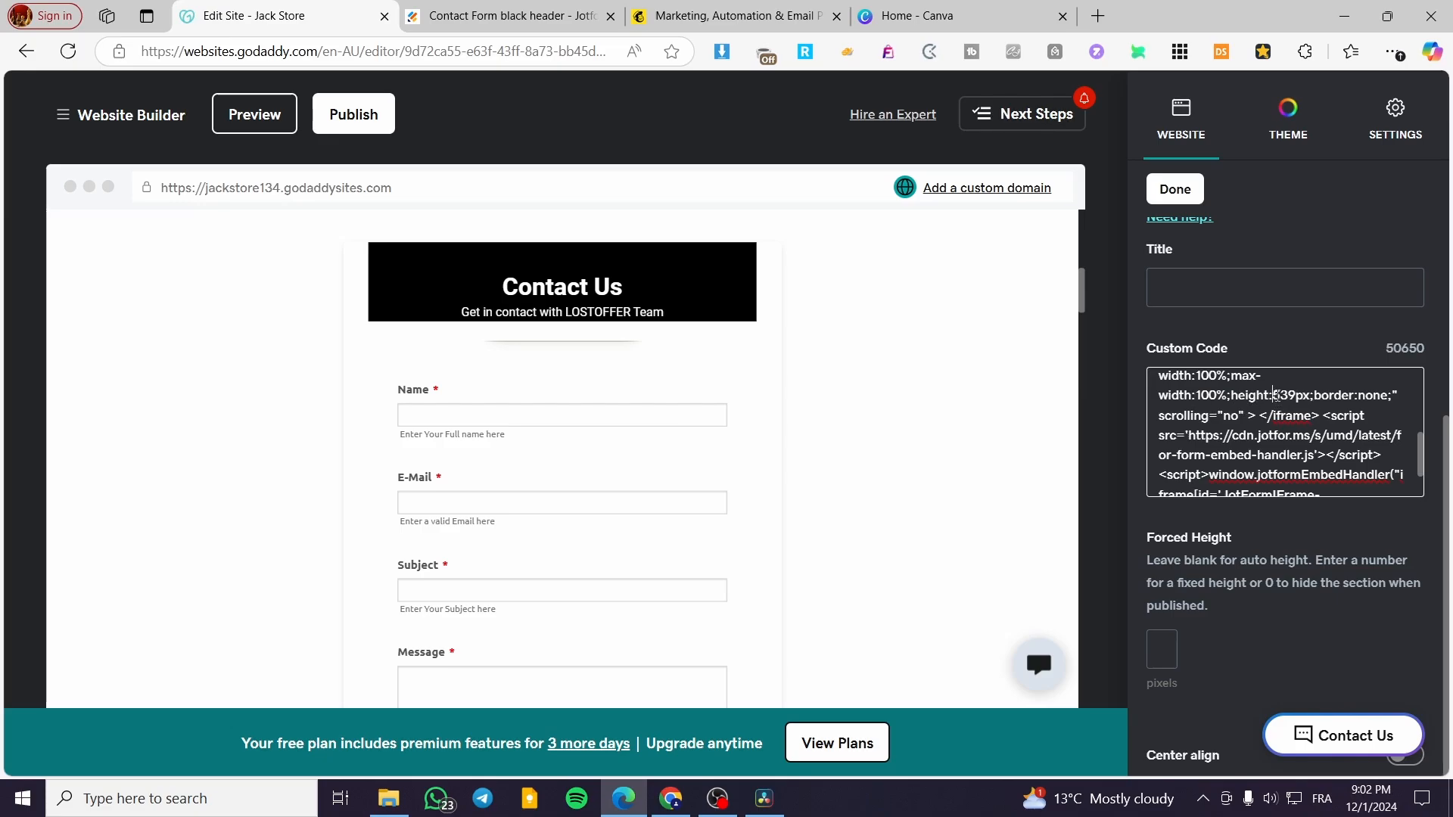
{"action": "left_click_drag", "start_coordinate": [1274, 395], "coordinate": [1295, 394]}
{"action": "scroll", "coordinate": [1289, 397], "scroll_direction": "down", "scroll_amount": 2}
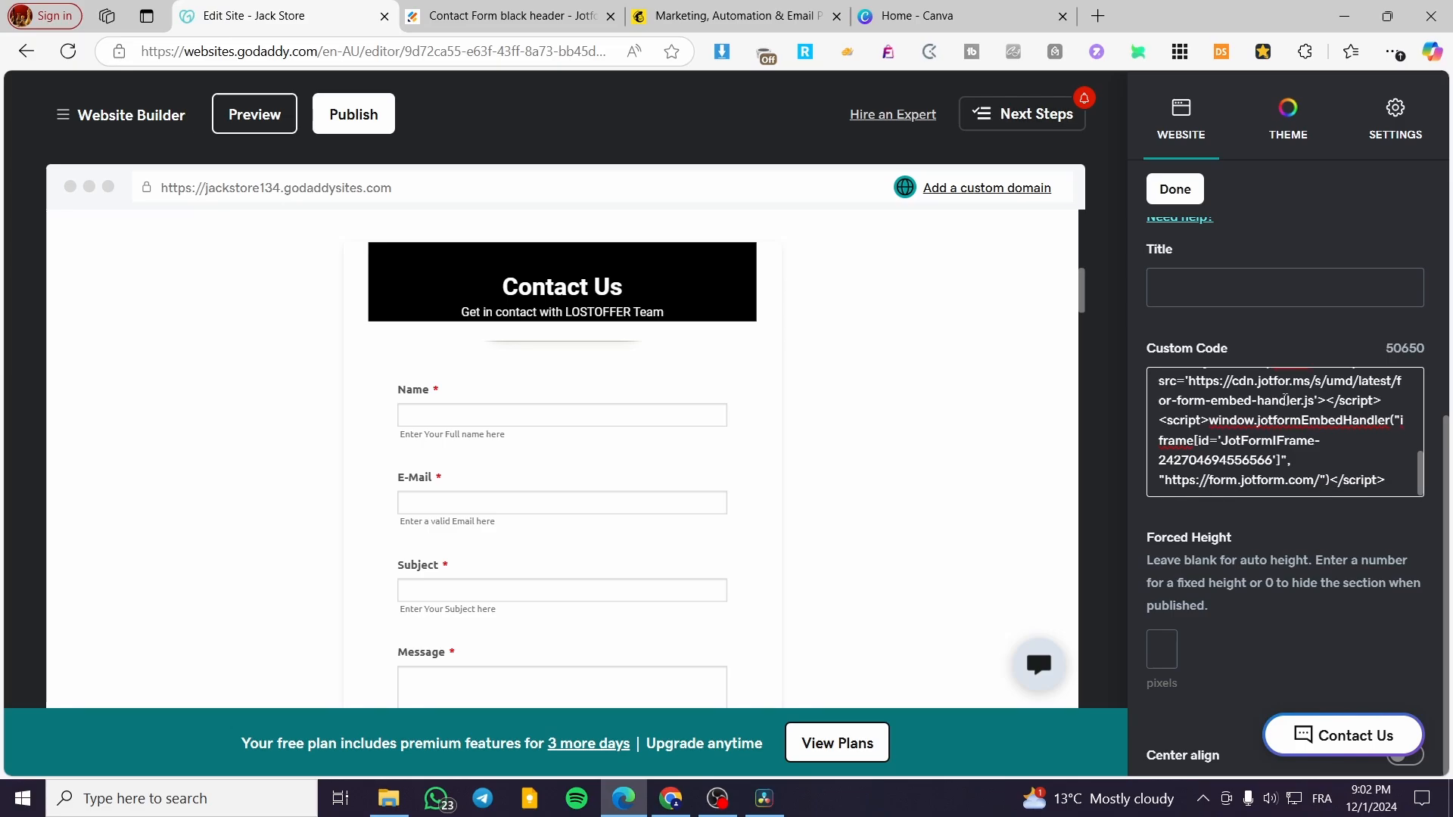
{"action": "scroll", "coordinate": [1287, 401], "scroll_direction": "up", "scroll_amount": 3}
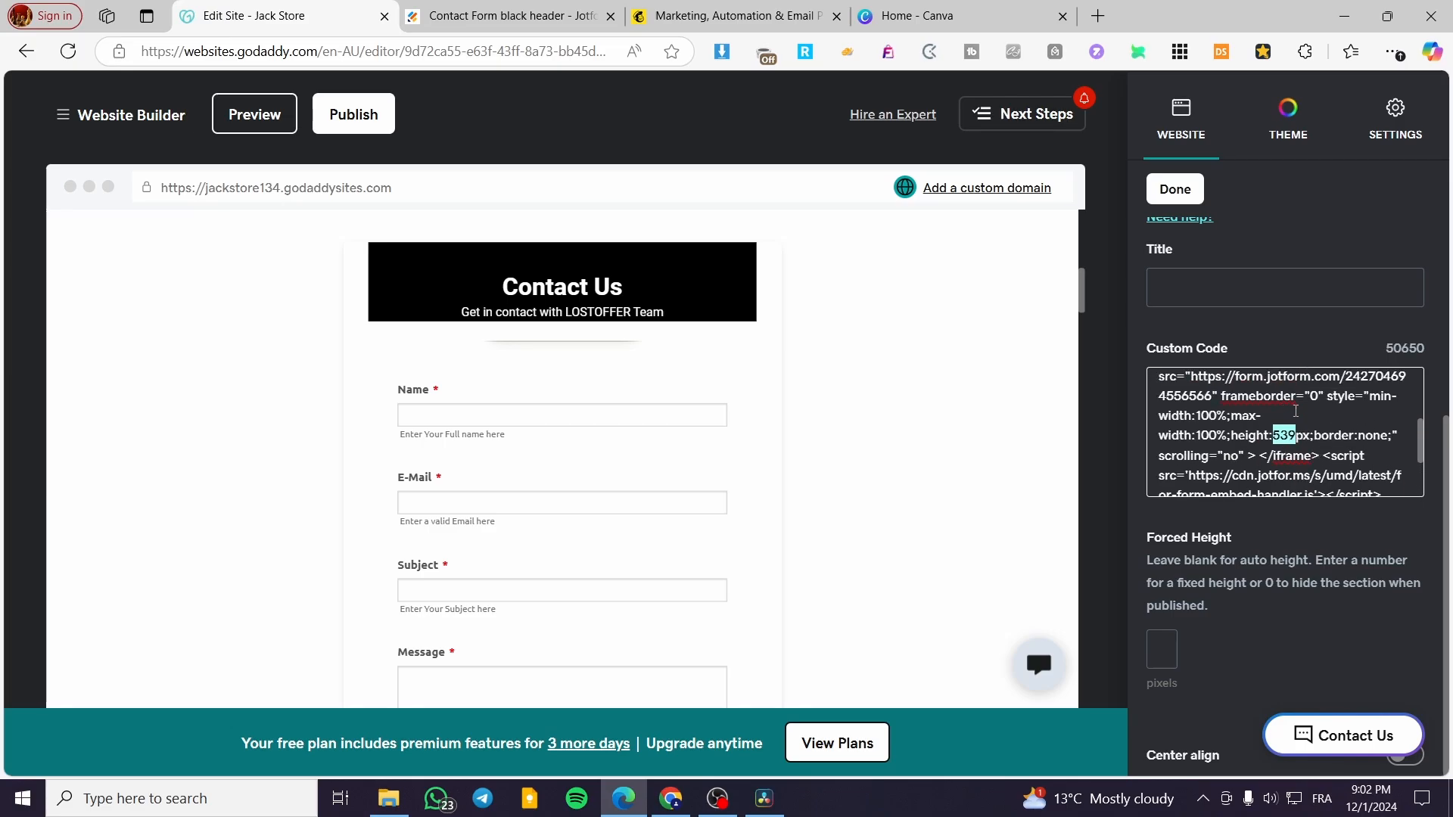
{"action": "key", "text": "Right"}
{"action": "key", "text": "BackSpace"}
{"action": "key", "text": "BackSpace"}
{"action": "key", "text": "BackSpace"}
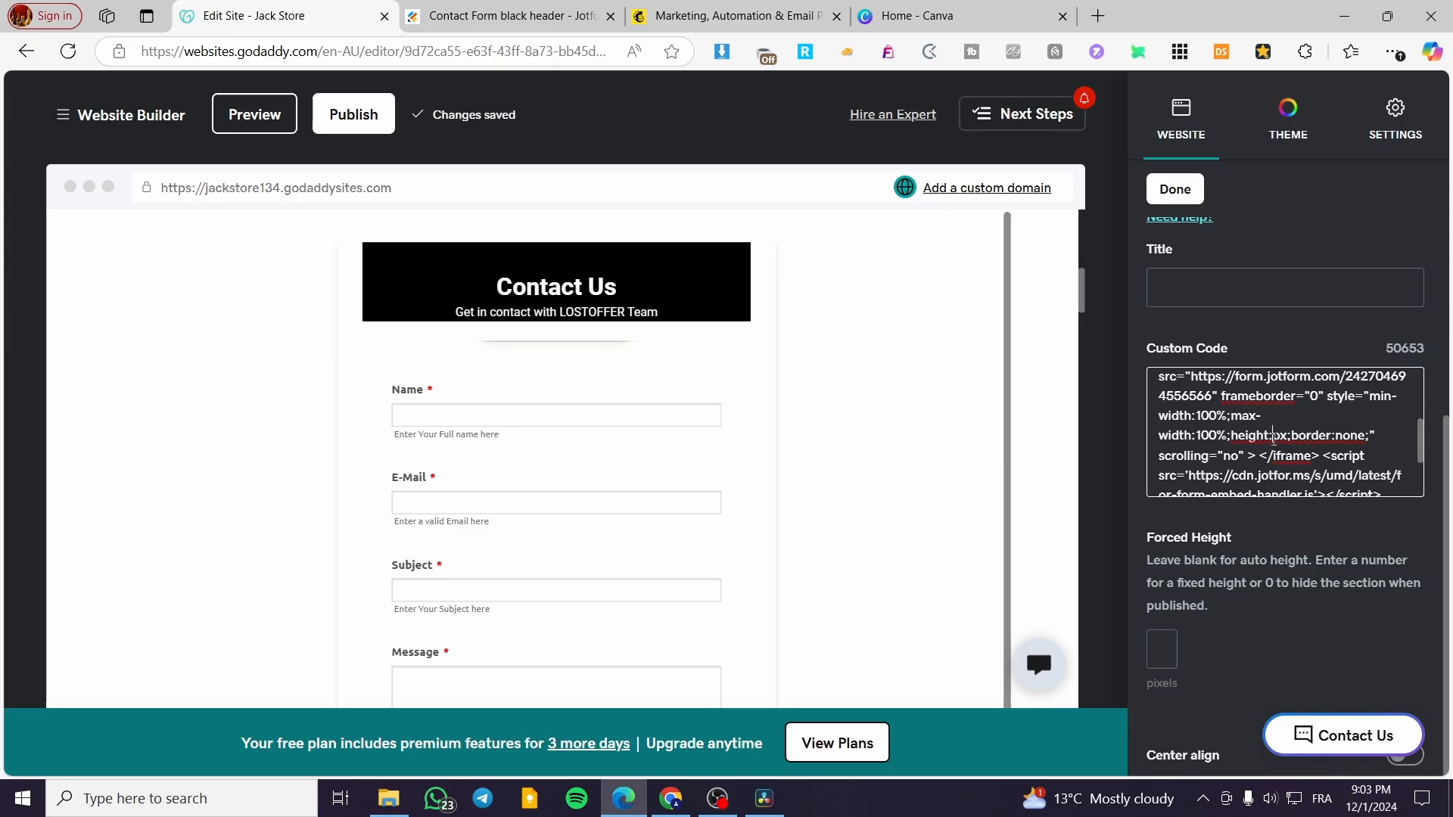
{"action": "type", "text": "600"}
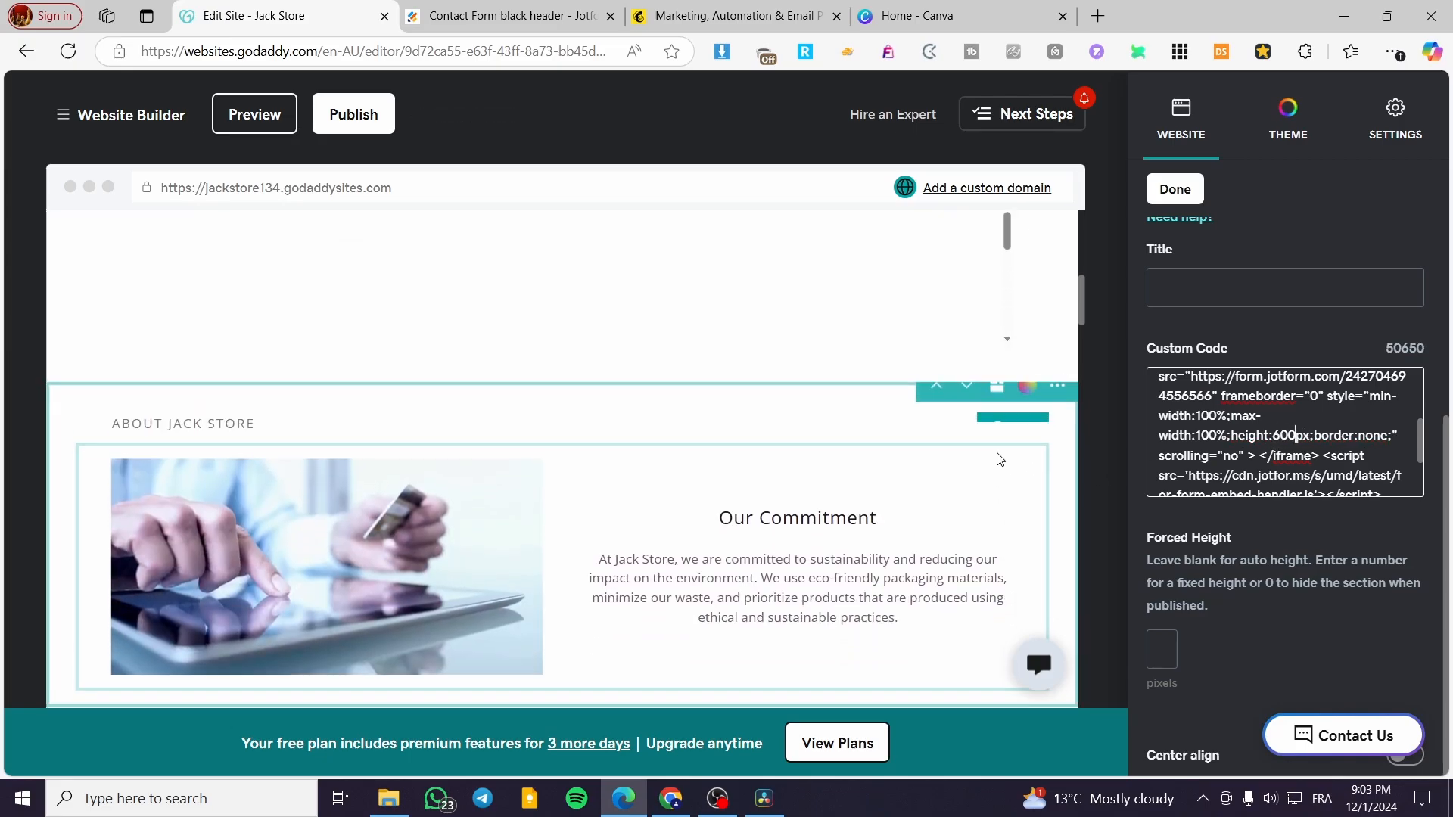
Examine the embedded contact form in the page preview and read through the iframe code
{"action": "scroll", "coordinate": [922, 478], "scroll_direction": "down", "scroll_amount": 3}
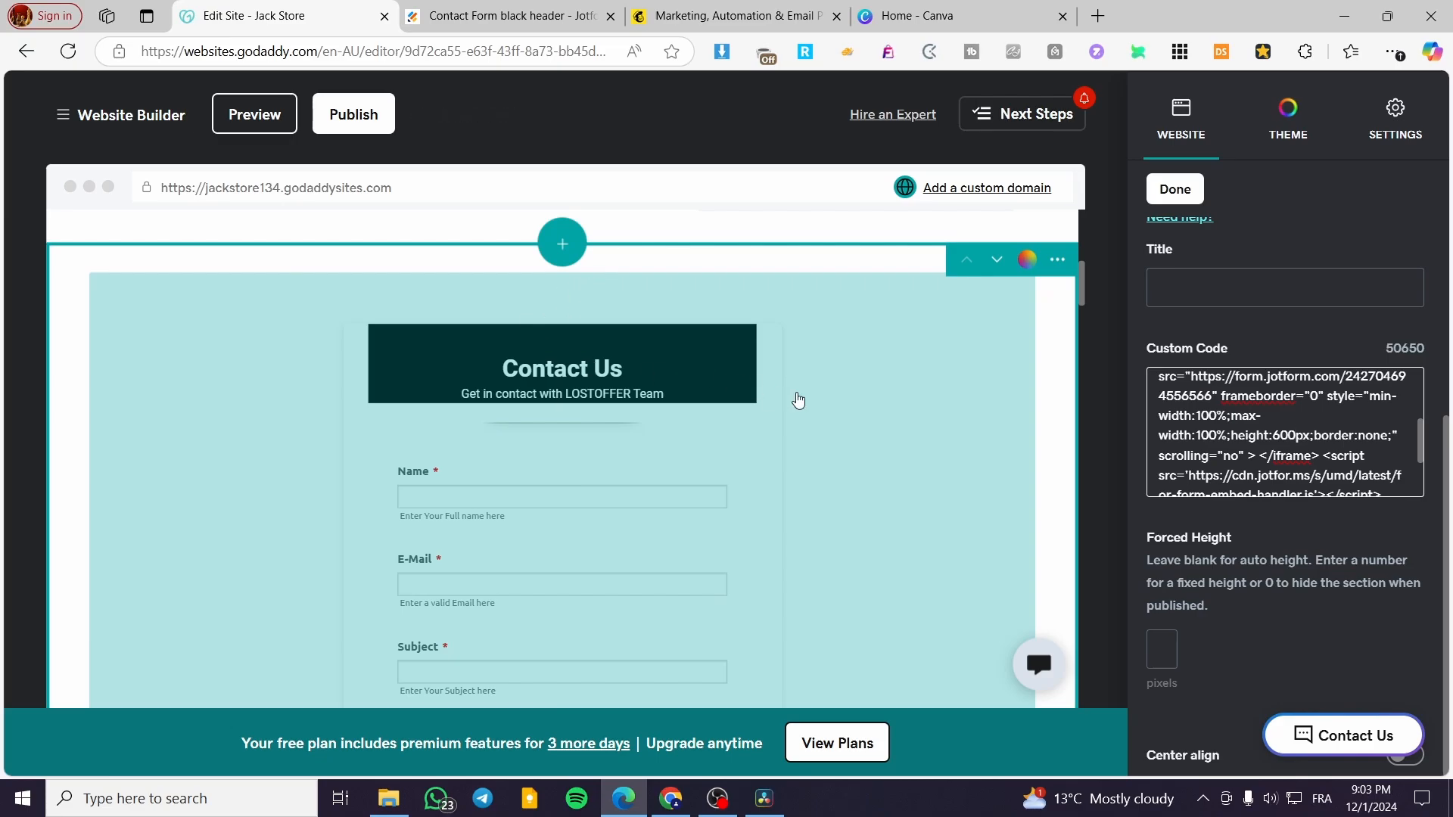
{"action": "scroll", "coordinate": [1269, 458], "scroll_direction": "down", "scroll_amount": 2}
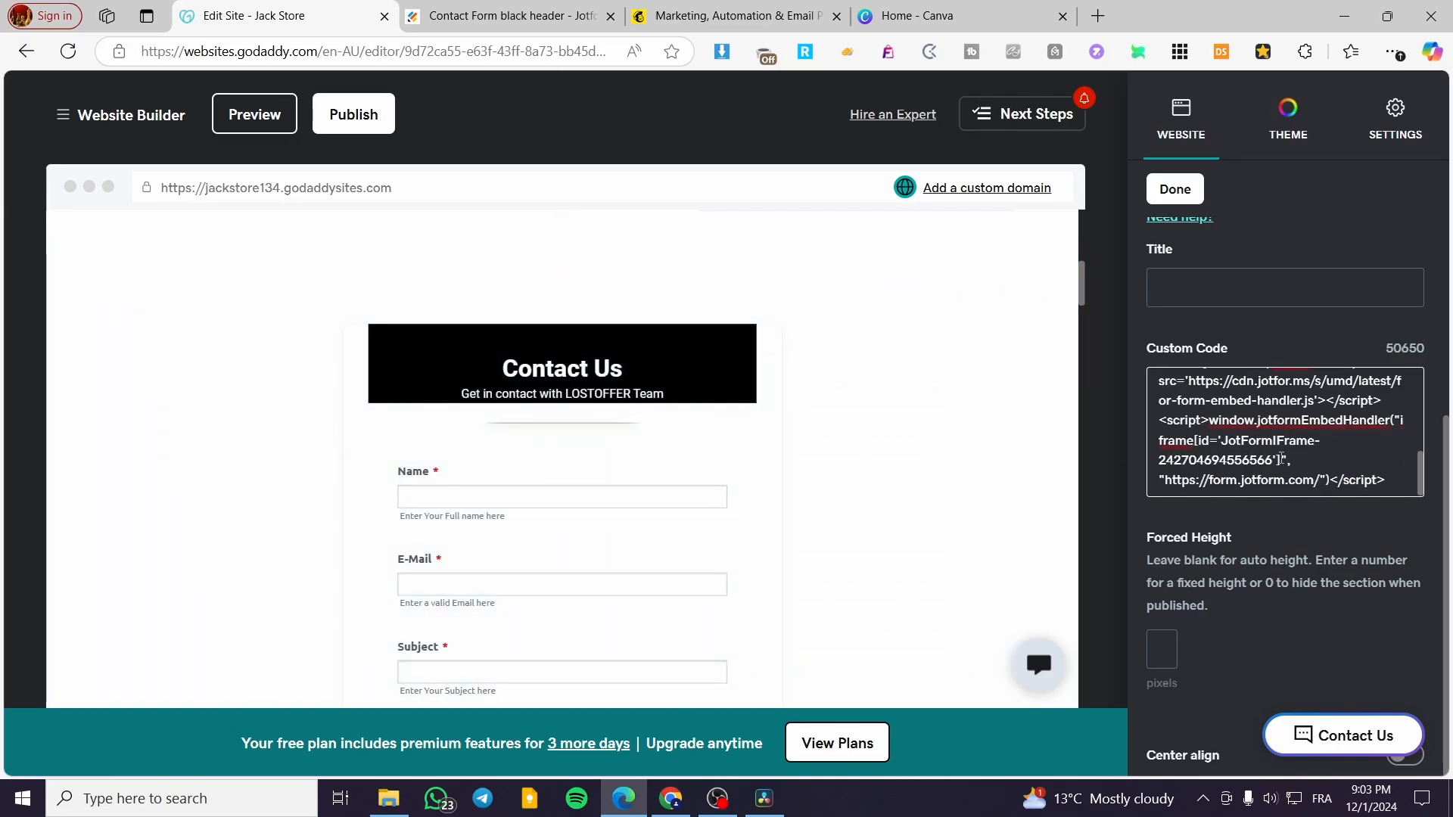
{"action": "scroll", "coordinate": [1280, 454], "scroll_direction": "up", "scroll_amount": 5}
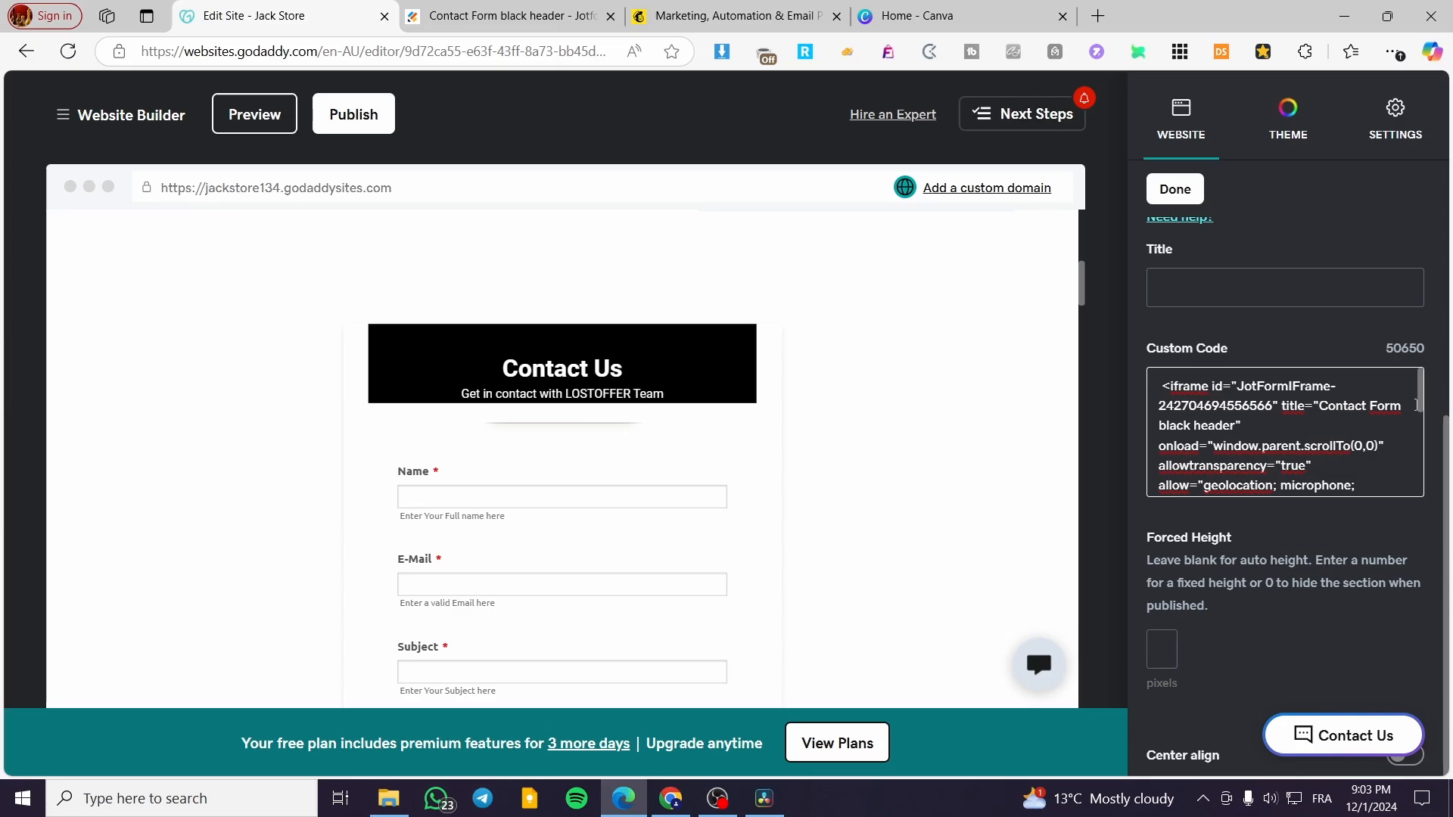
{"action": "scroll", "coordinate": [1318, 417], "scroll_direction": "down", "scroll_amount": 3}
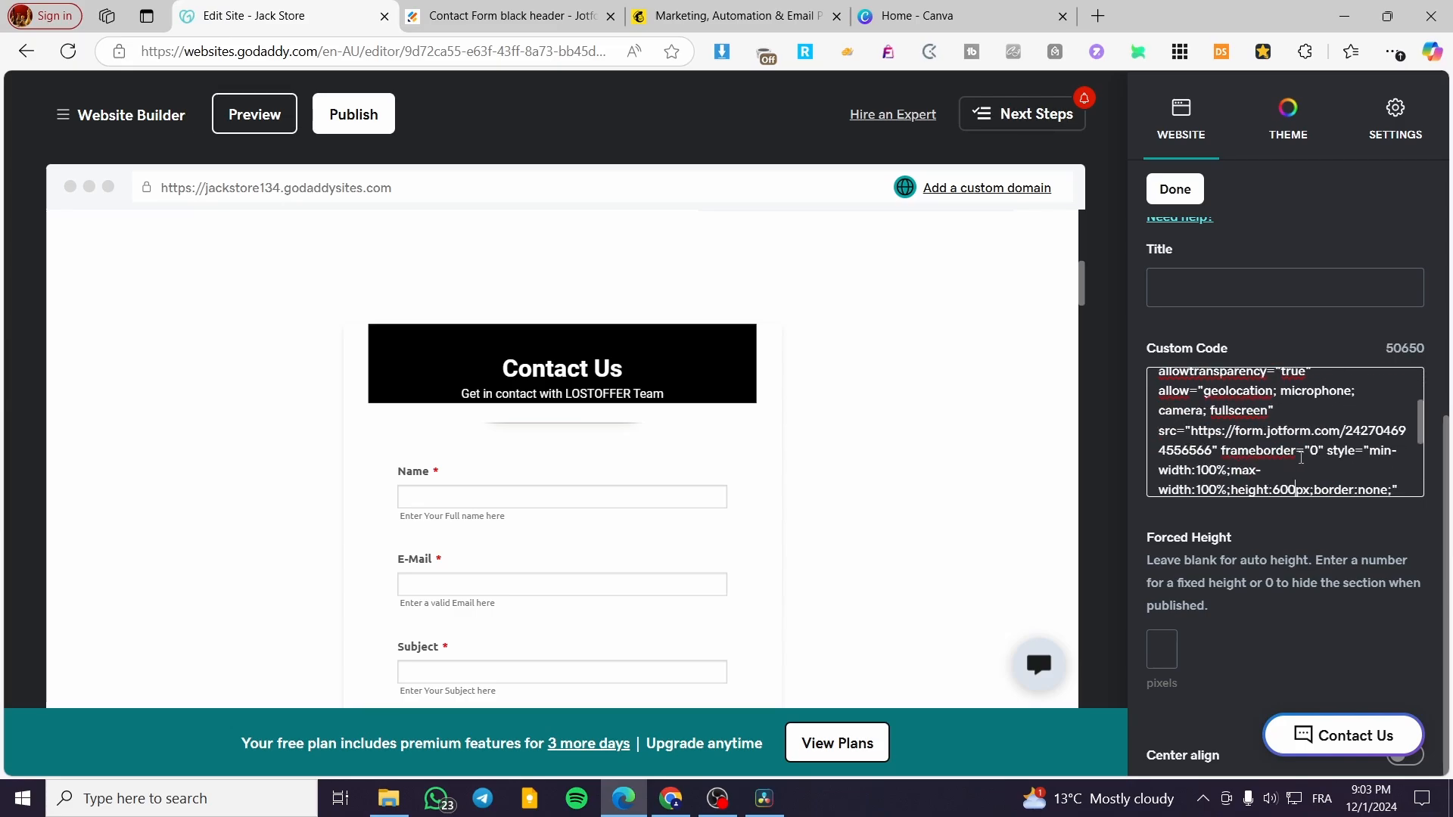
{"action": "scroll", "coordinate": [1255, 449], "scroll_direction": "up", "scroll_amount": 3}
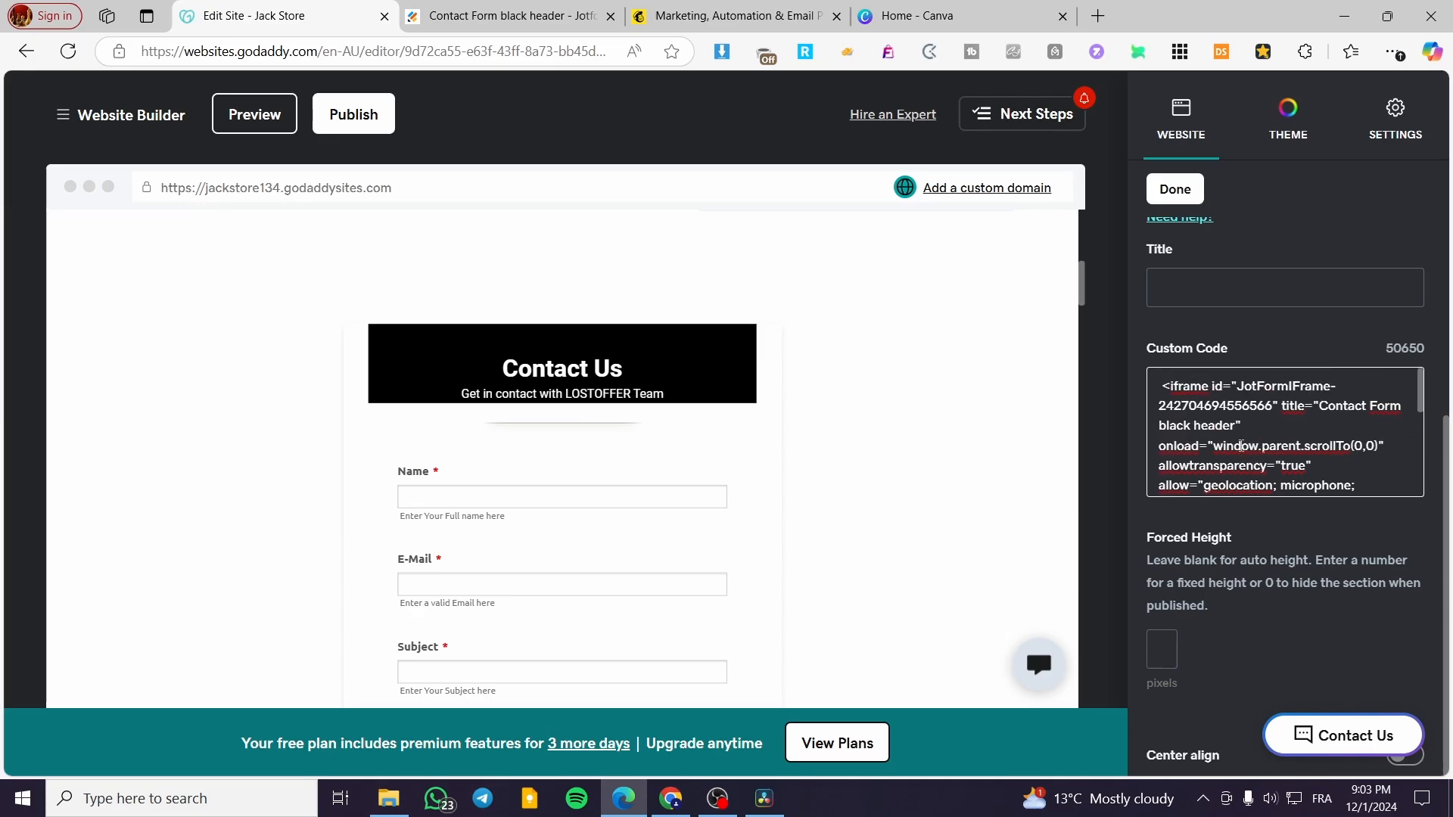
Delete all the Jotform iframe code from the HTML section's custom code
{"action": "scroll", "coordinate": [1279, 424], "scroll_direction": "down", "scroll_amount": 3}
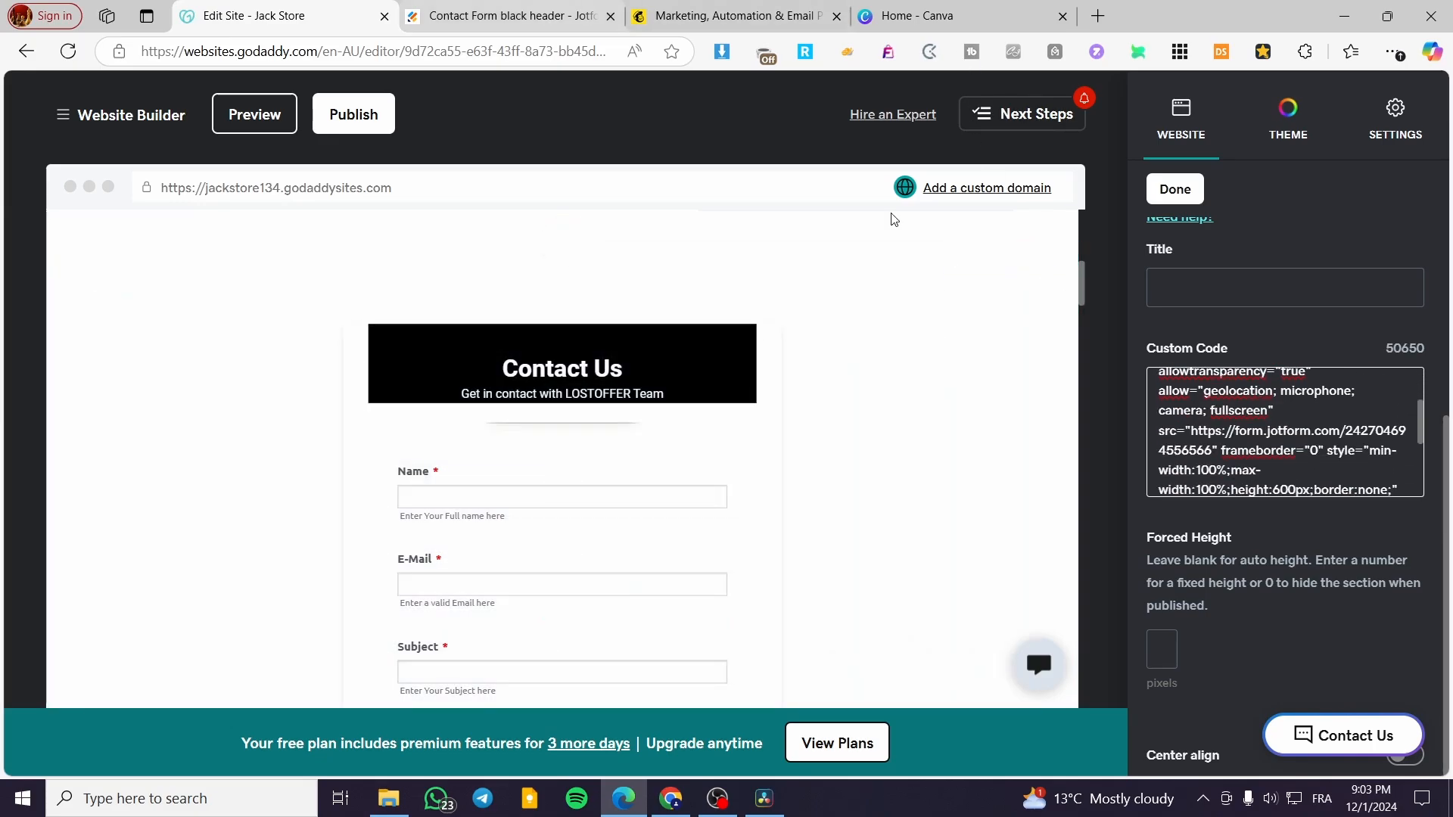
{"action": "key", "text": "ctrl+a"}
{"action": "key", "text": "BackSpace"}
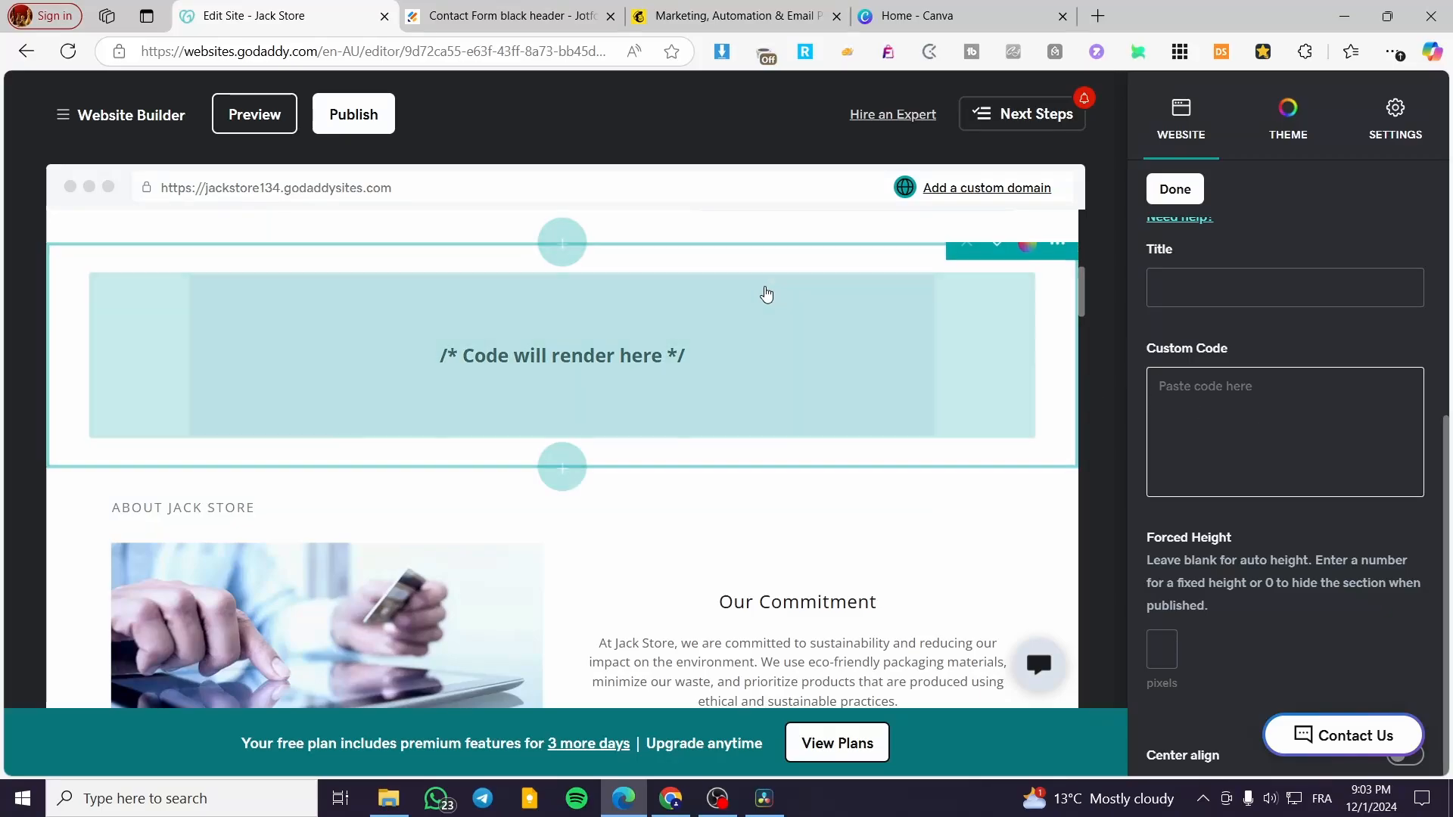
Switch to Mailchimp and open the account's Mailchimp Home dashboard
{"action": "left_click", "coordinate": [696, 9]}
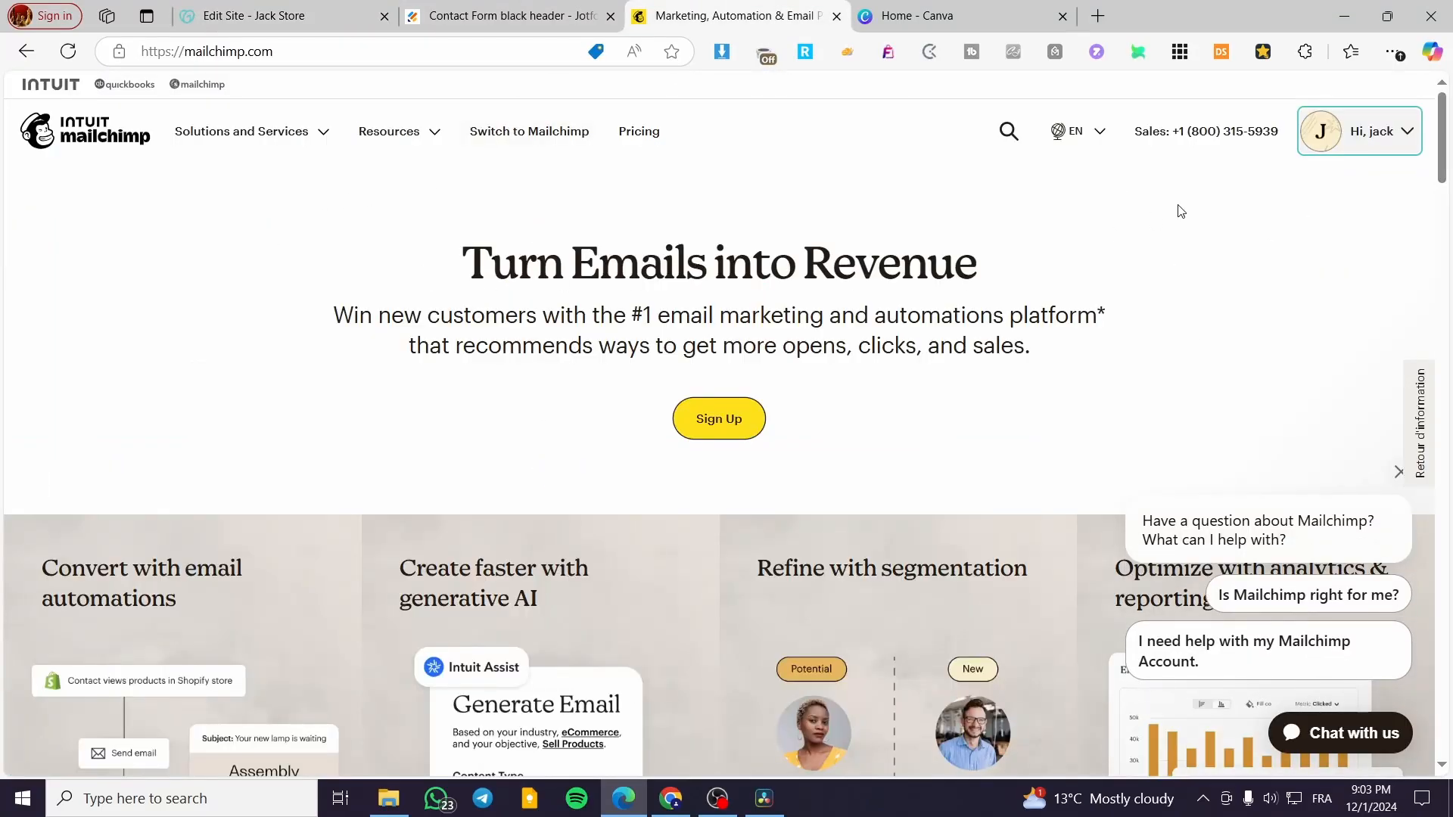
{"action": "left_click", "coordinate": [1397, 146]}
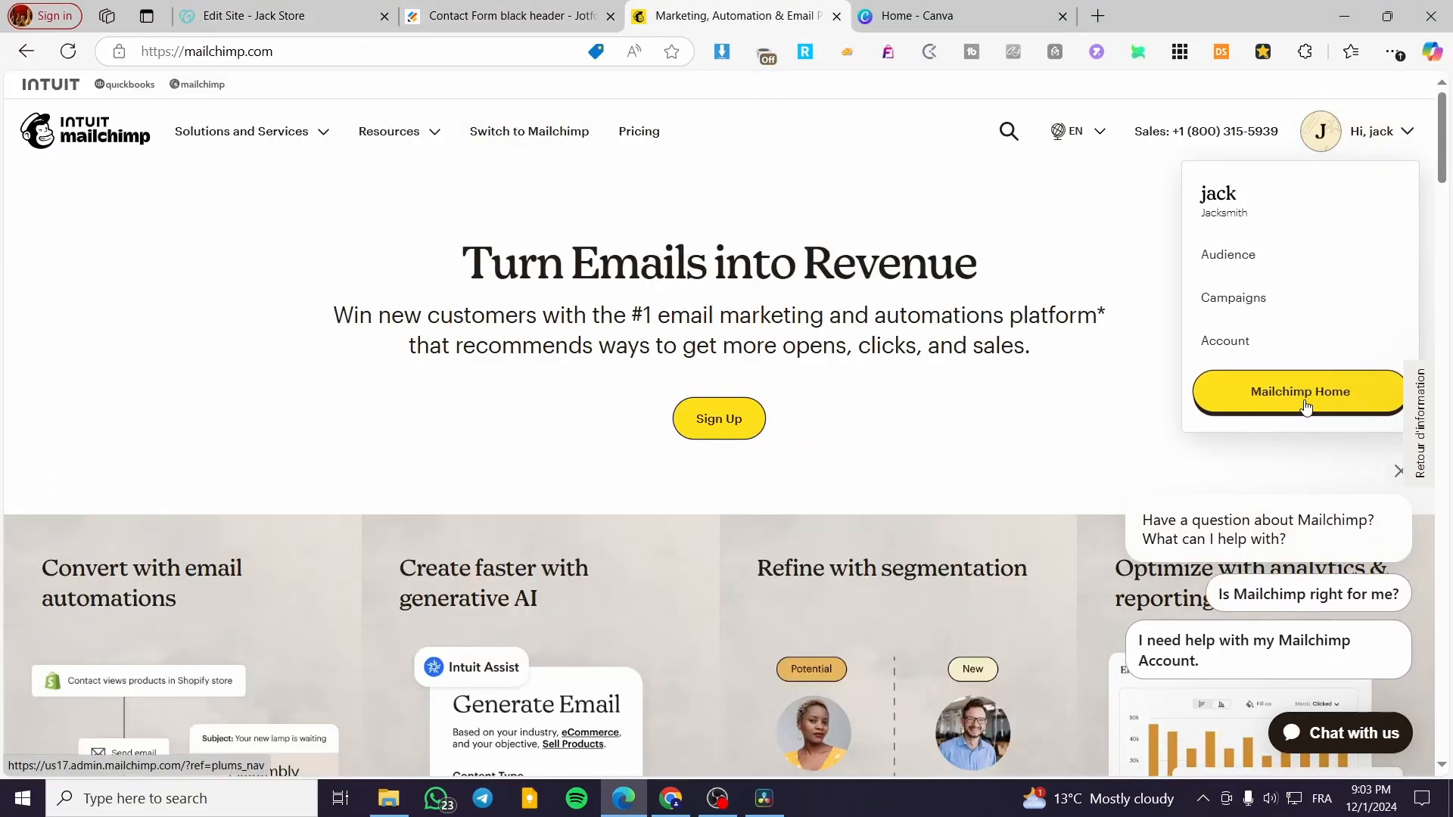
{"action": "left_click", "coordinate": [1245, 410]}
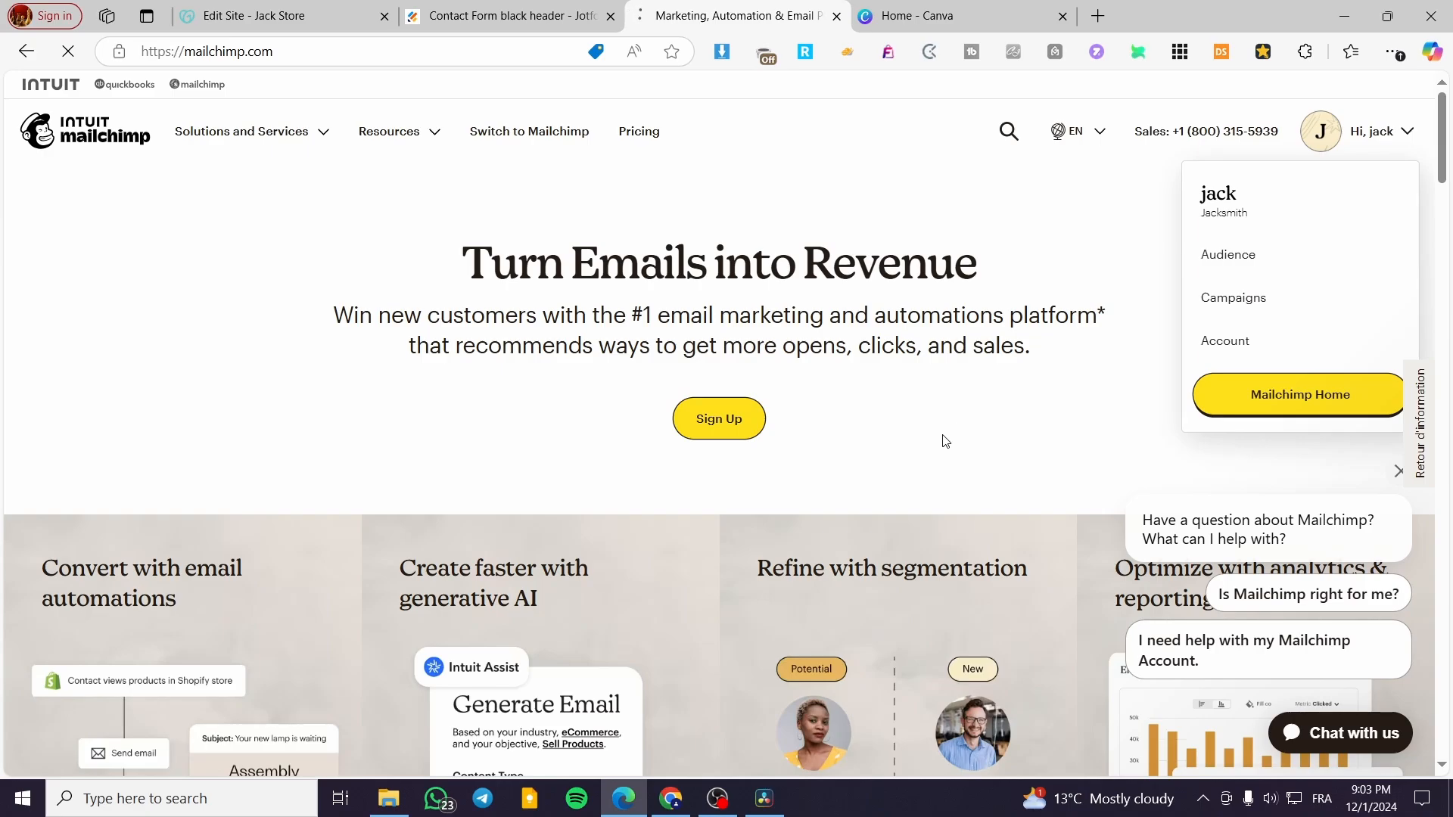
{"action": "left_click", "coordinate": [515, 16]}
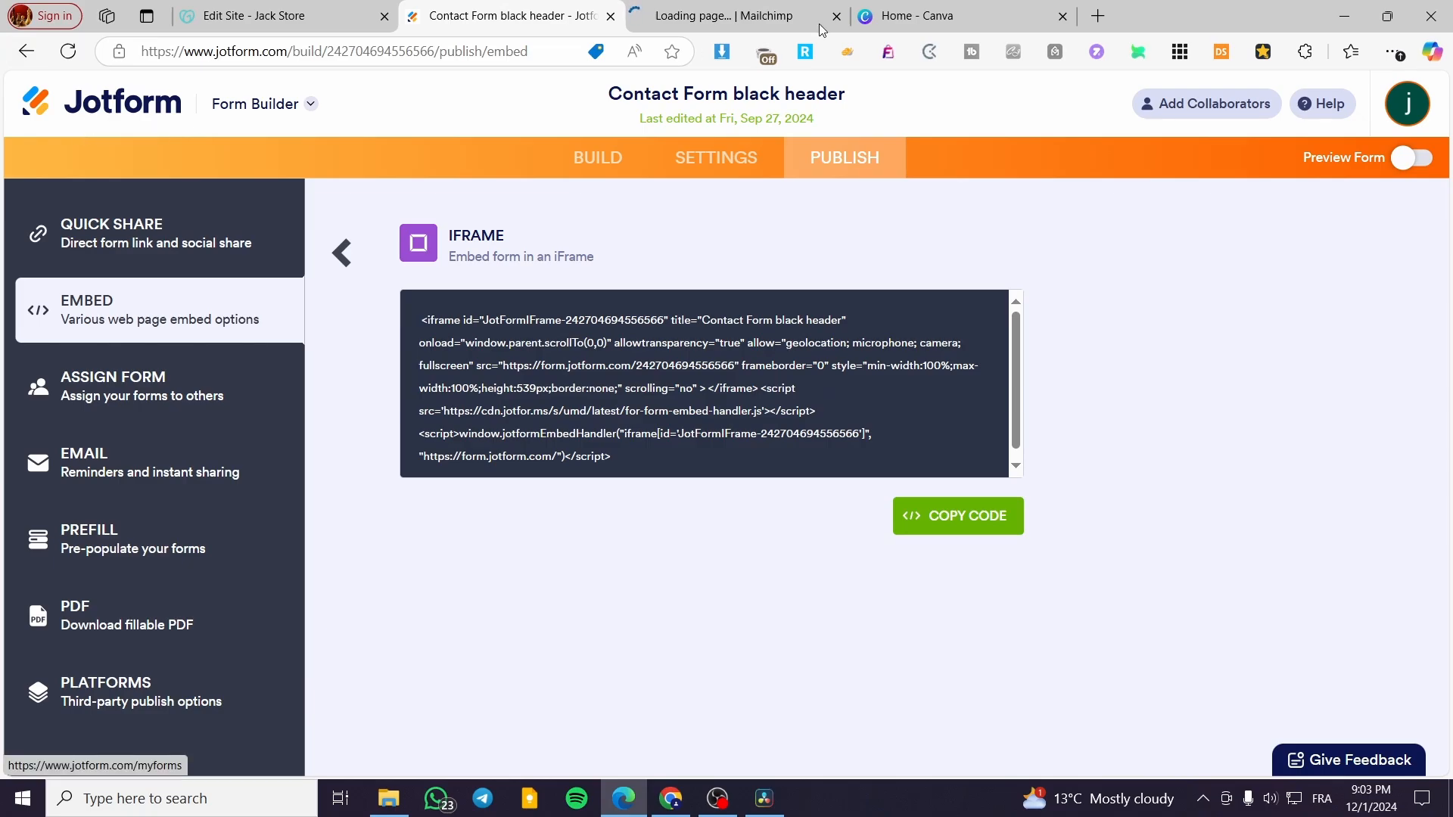
{"action": "left_click", "coordinate": [772, 16]}
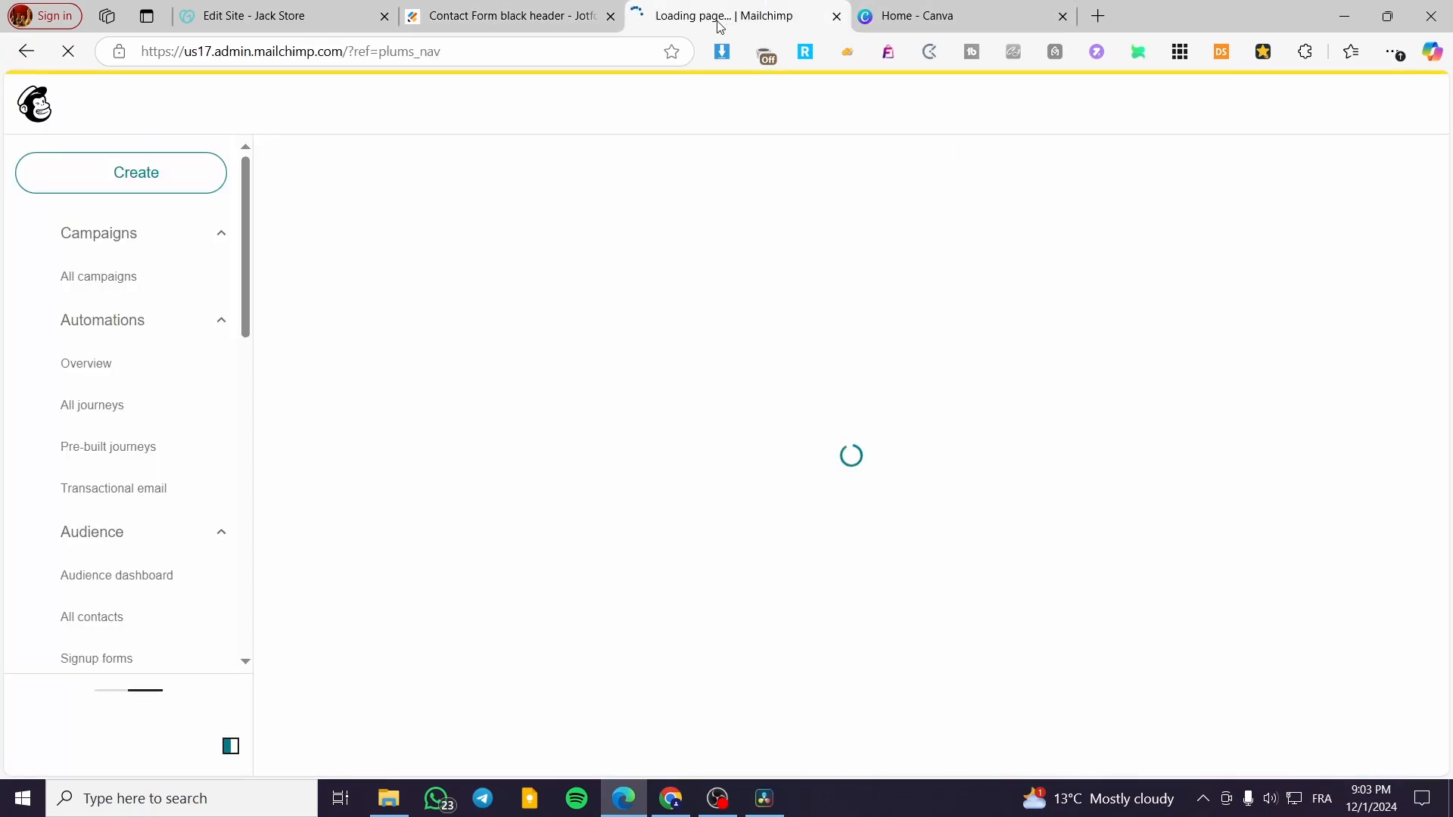
Open the list of all campaigns and look through its emails and landing pages
{"action": "left_click", "coordinate": [91, 240]}
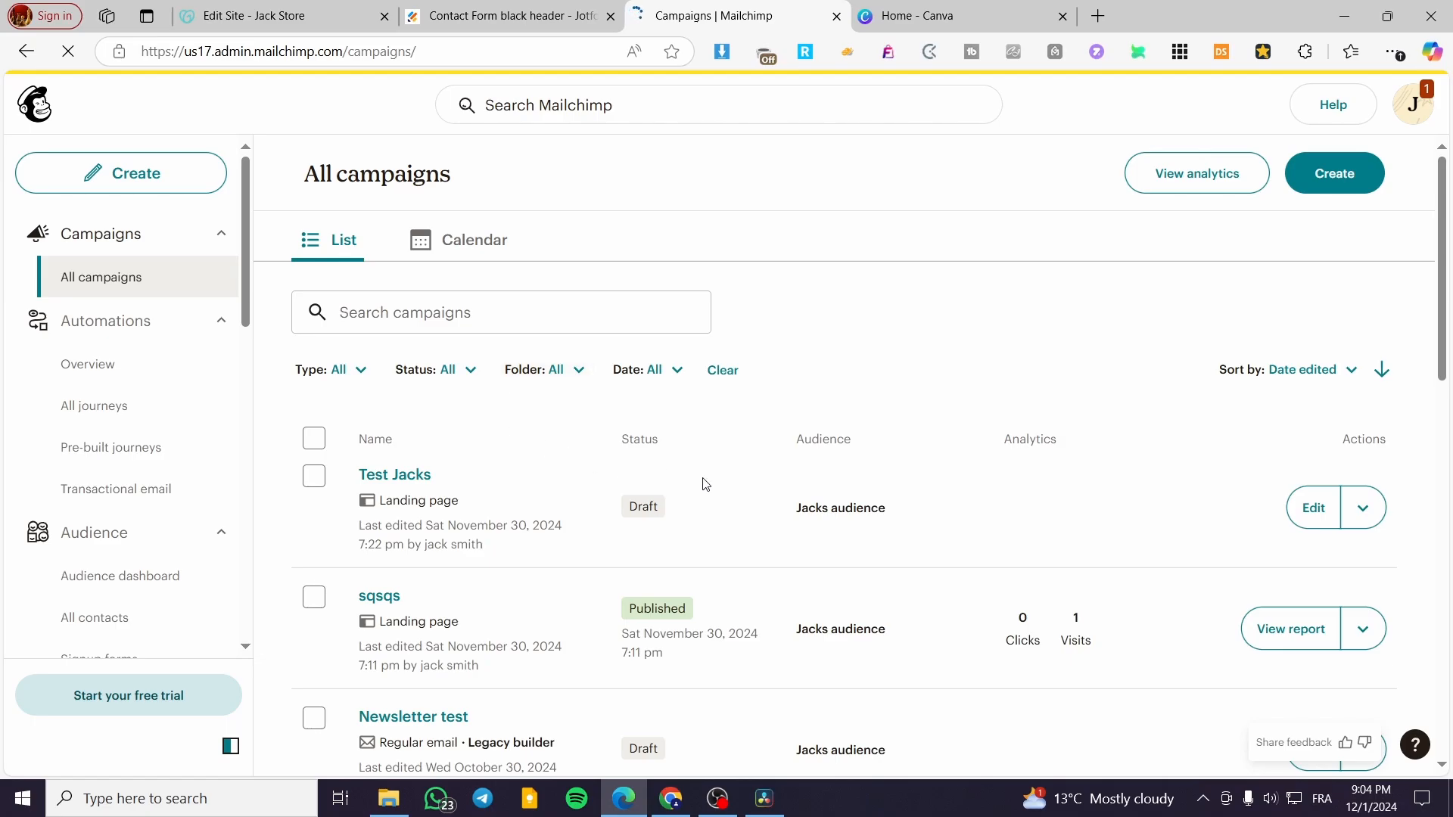
{"action": "scroll", "coordinate": [431, 488], "scroll_direction": "down", "scroll_amount": 2}
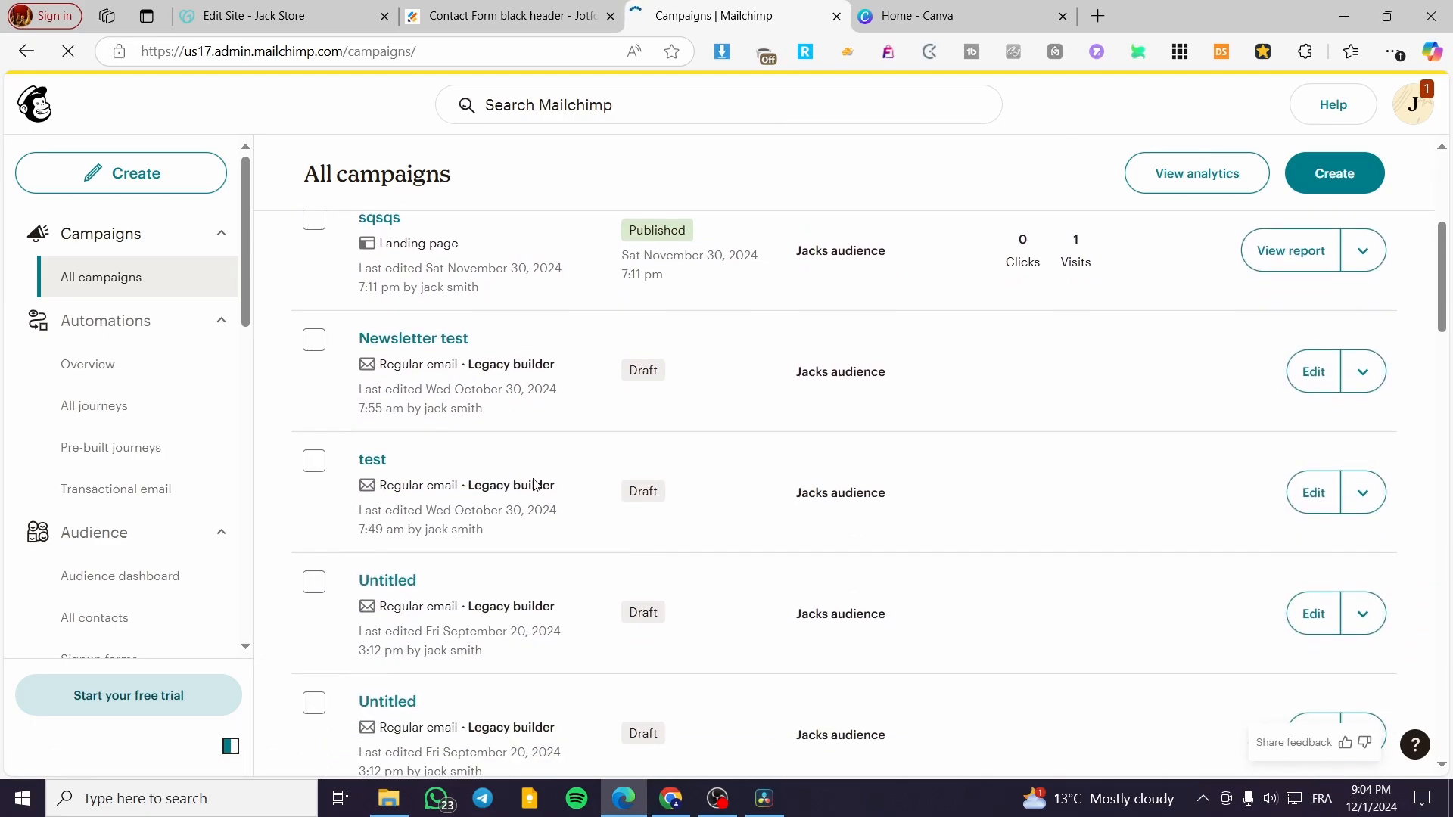
{"action": "scroll", "coordinate": [429, 498], "scroll_direction": "down", "scroll_amount": 11}
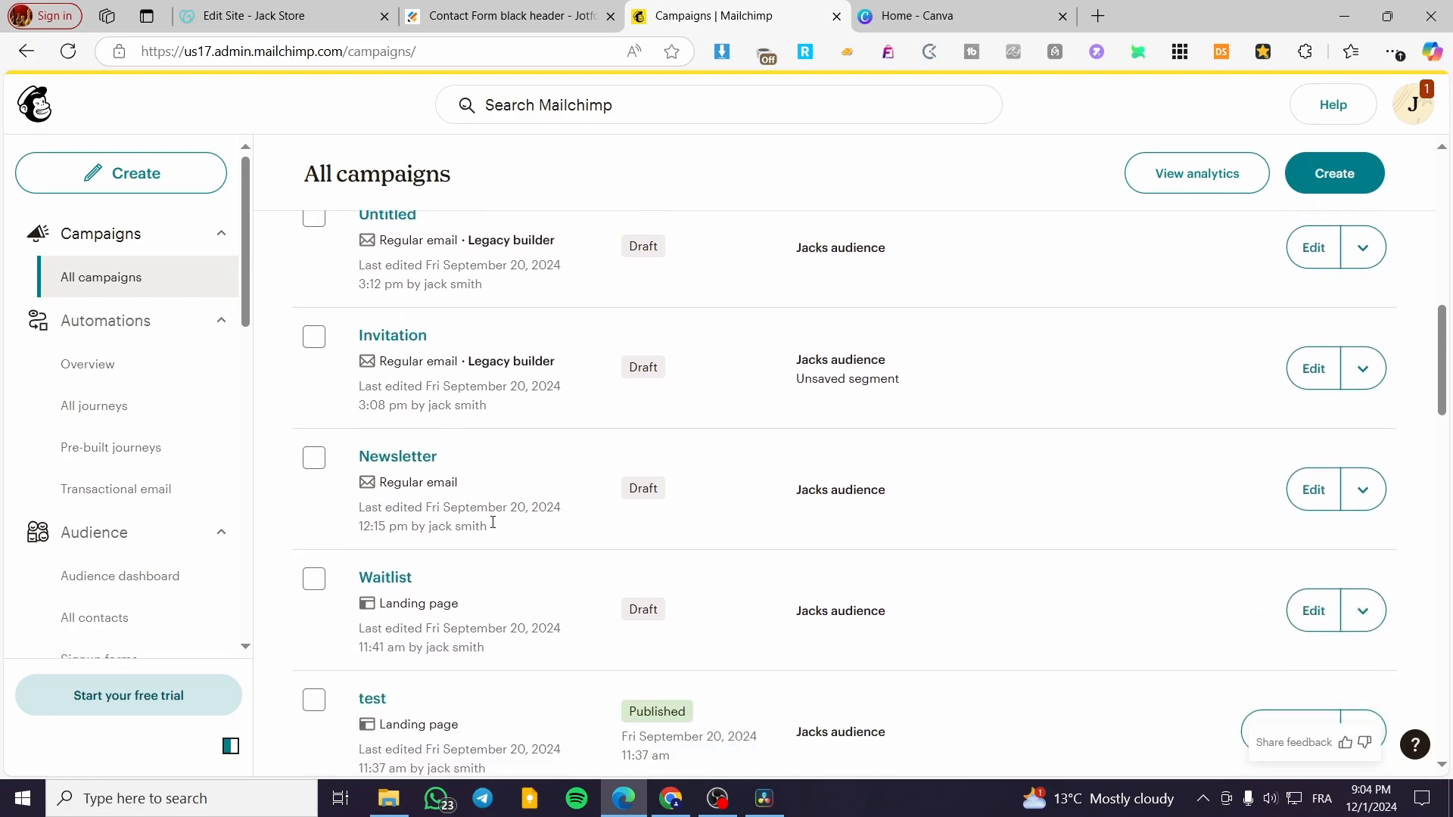
{"action": "scroll", "coordinate": [495, 525], "scroll_direction": "down", "scroll_amount": 6}
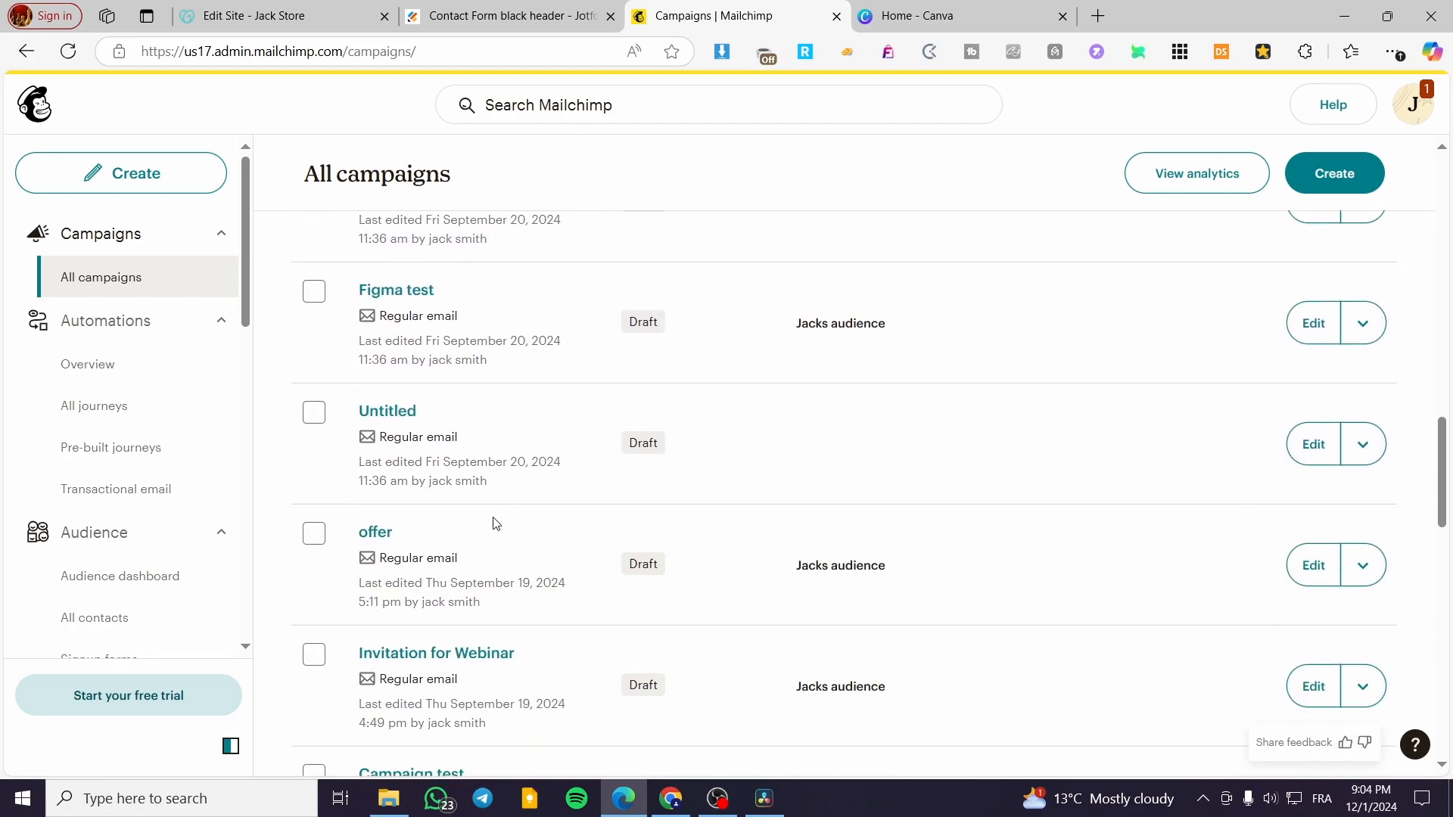
{"action": "scroll", "coordinate": [1145, 651], "scroll_direction": "up", "scroll_amount": 5}
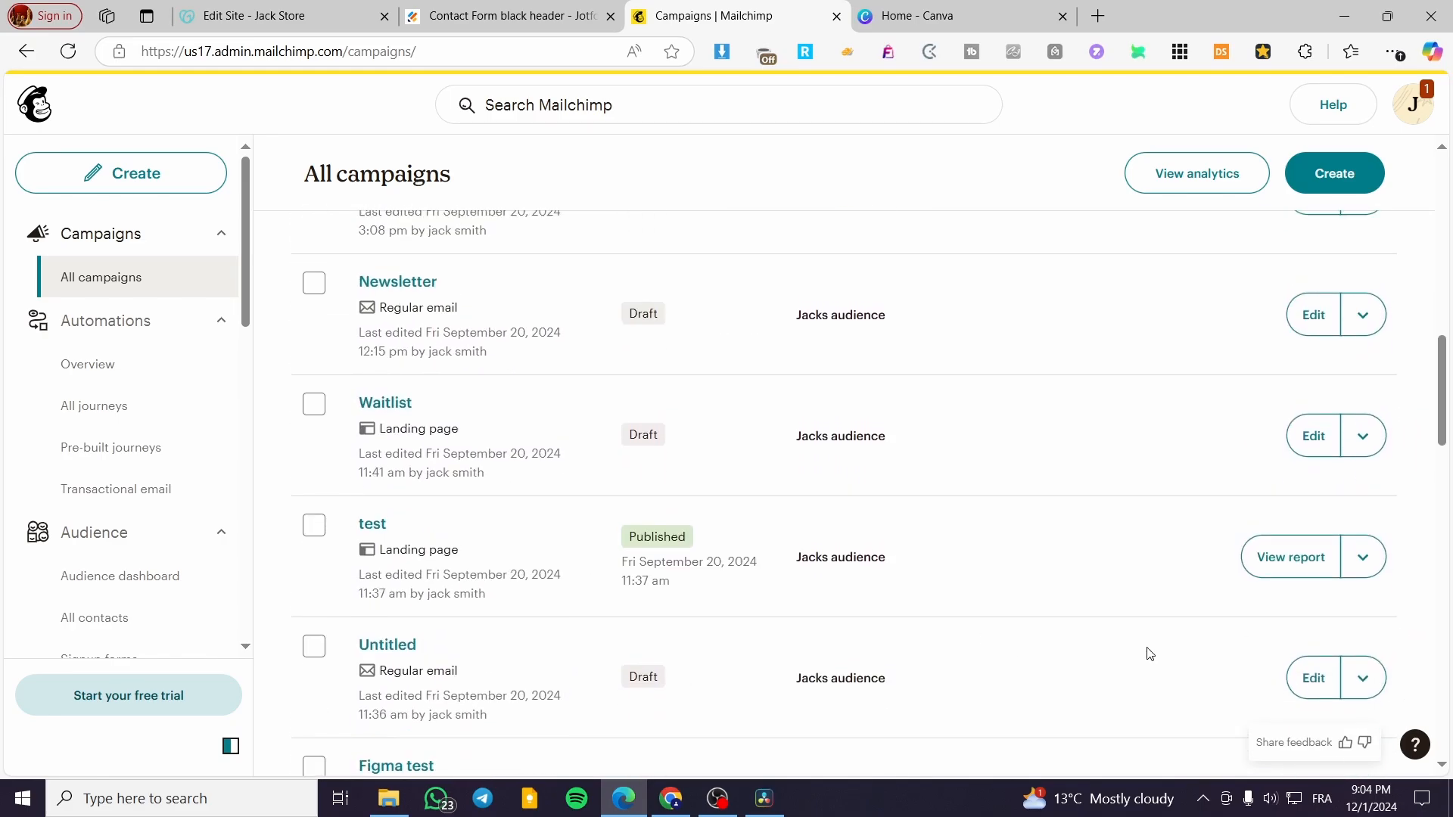
{"action": "scroll", "coordinate": [1103, 487], "scroll_direction": "up", "scroll_amount": 10}
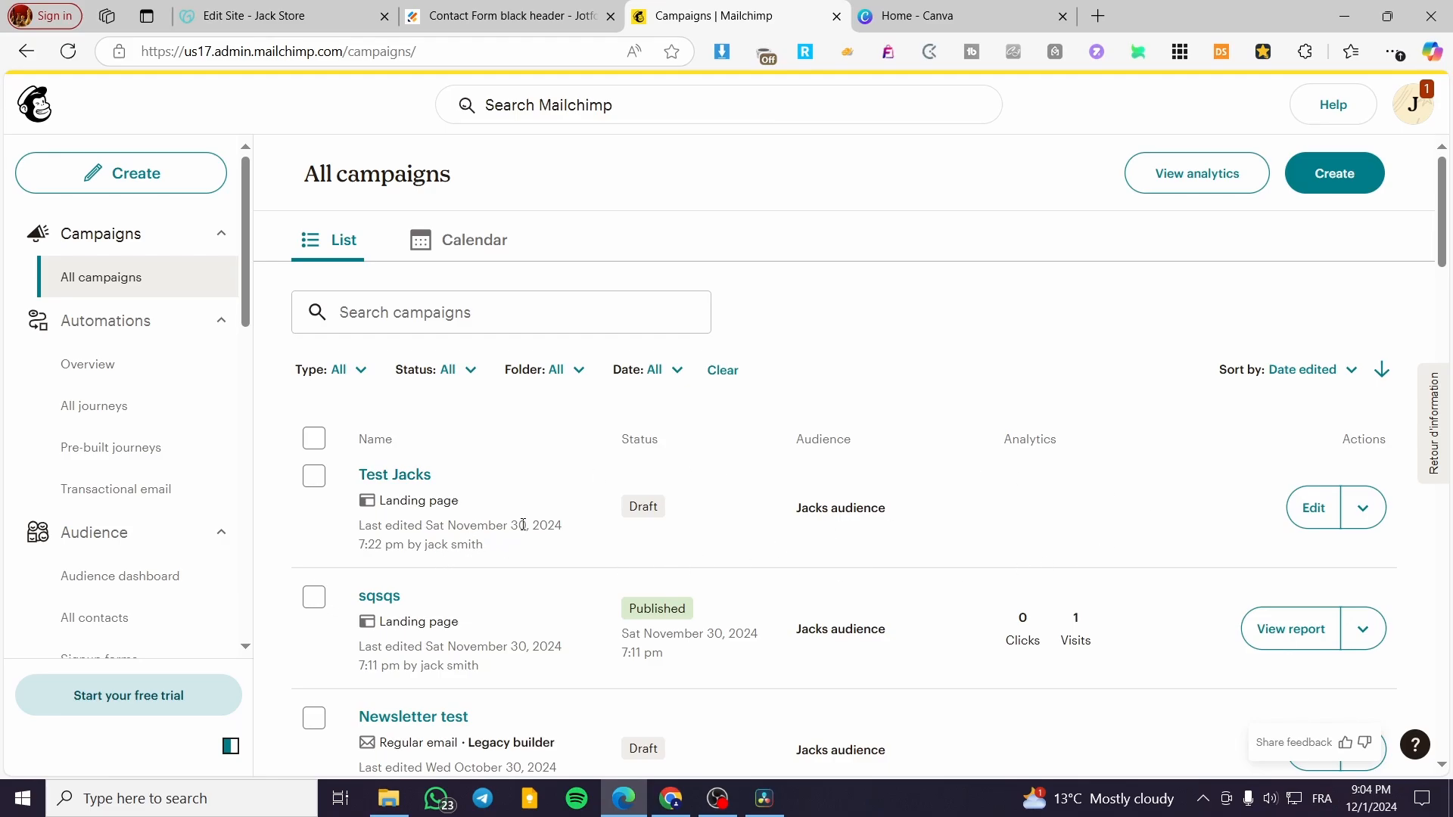
Apply the Bandmates lead generation template to the Test Jacks landing page draft, then save and close the design
{"action": "left_click", "coordinate": [389, 477]}
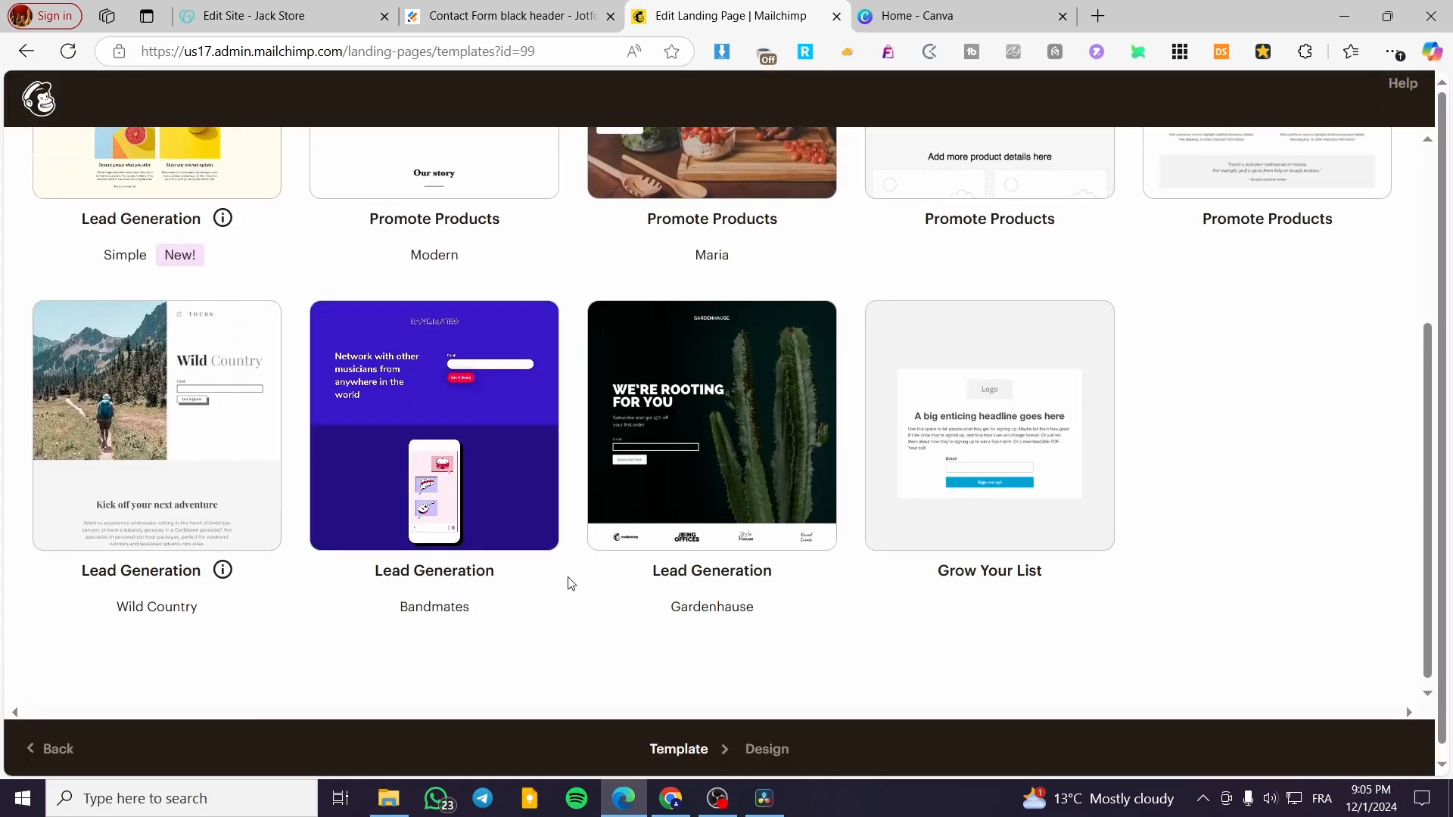
{"action": "left_click", "coordinate": [455, 462]}
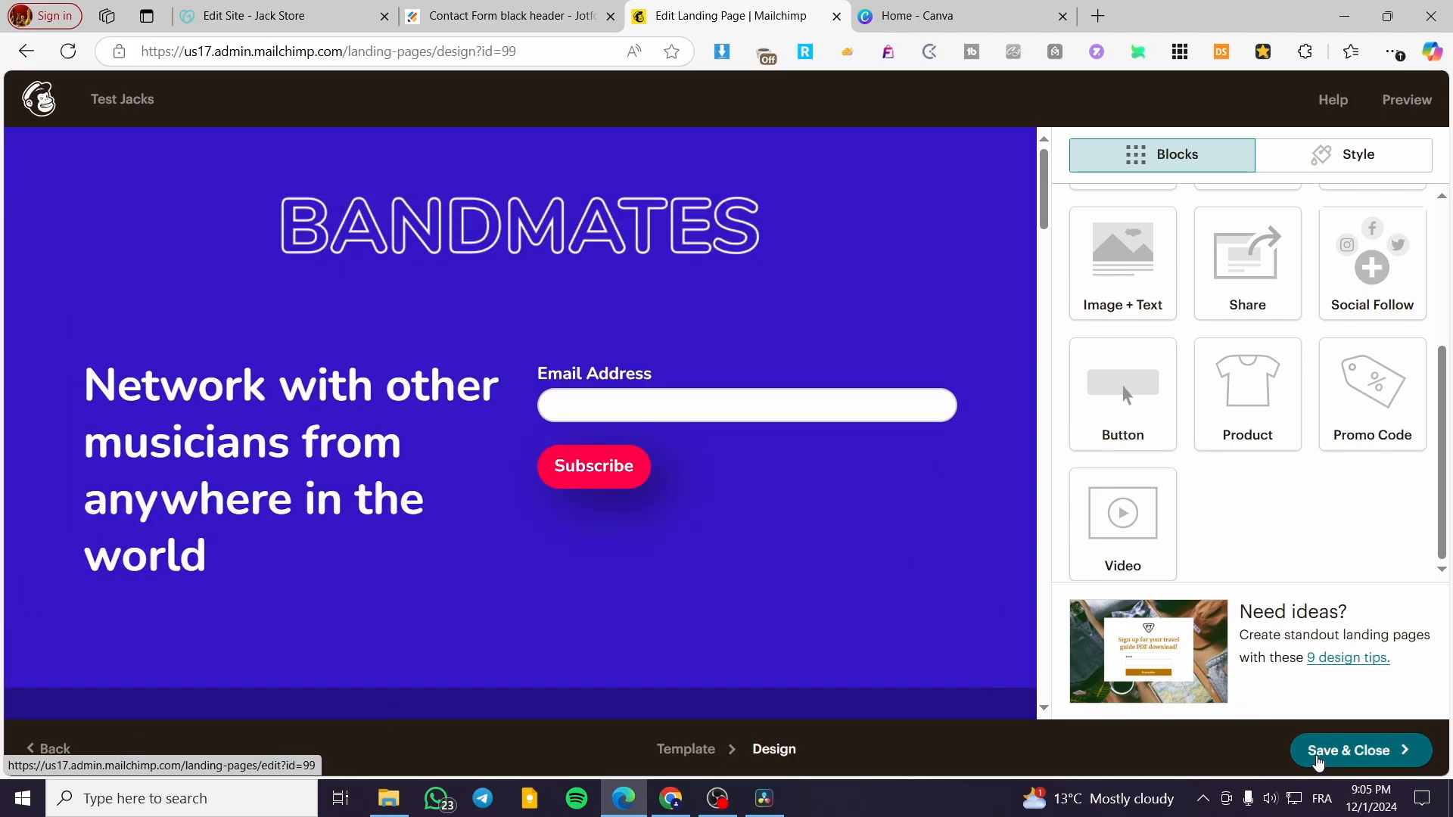
{"action": "left_click", "coordinate": [1352, 757]}
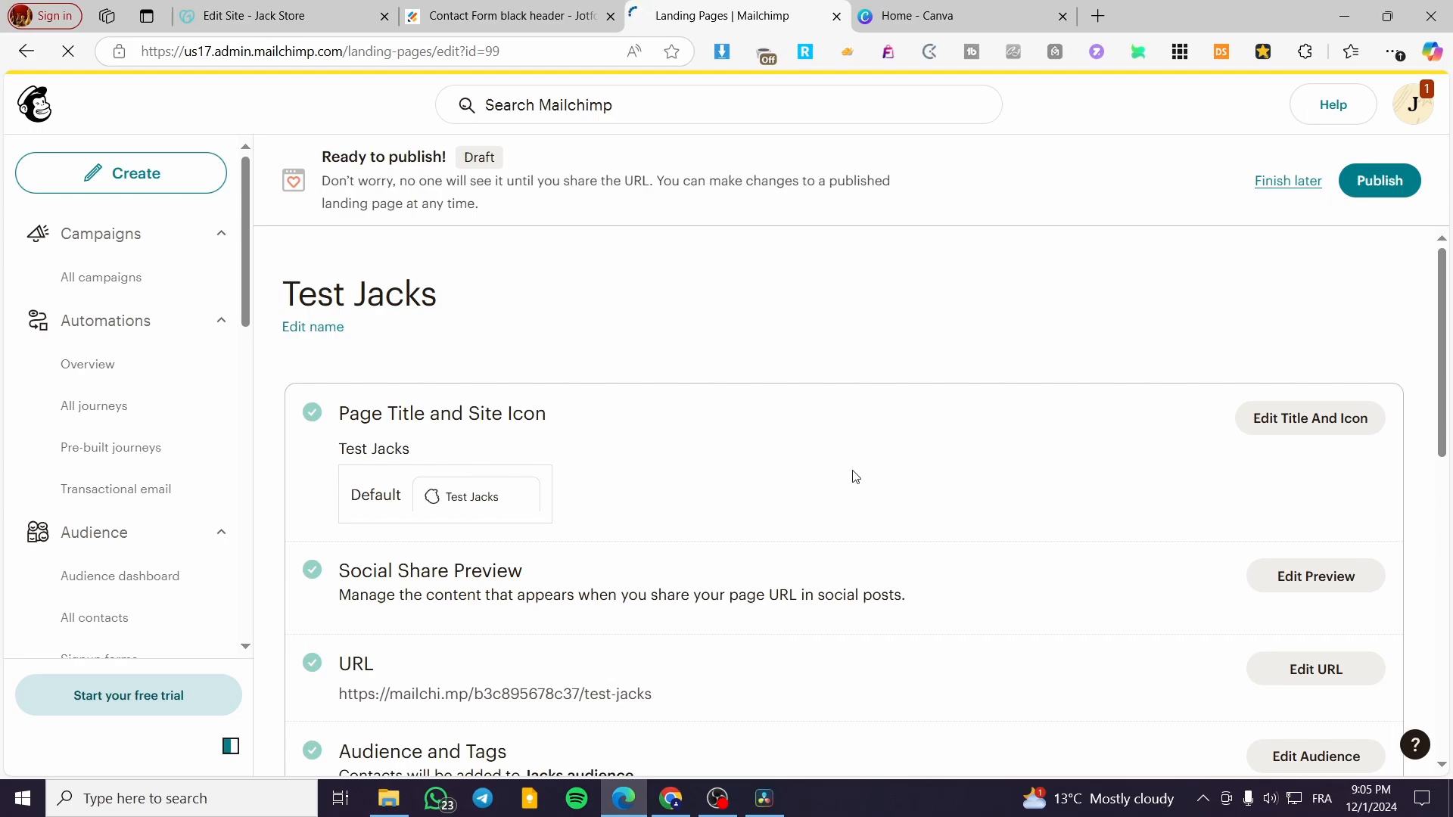
{"action": "scroll", "coordinate": [938, 363], "scroll_direction": "down", "scroll_amount": 3}
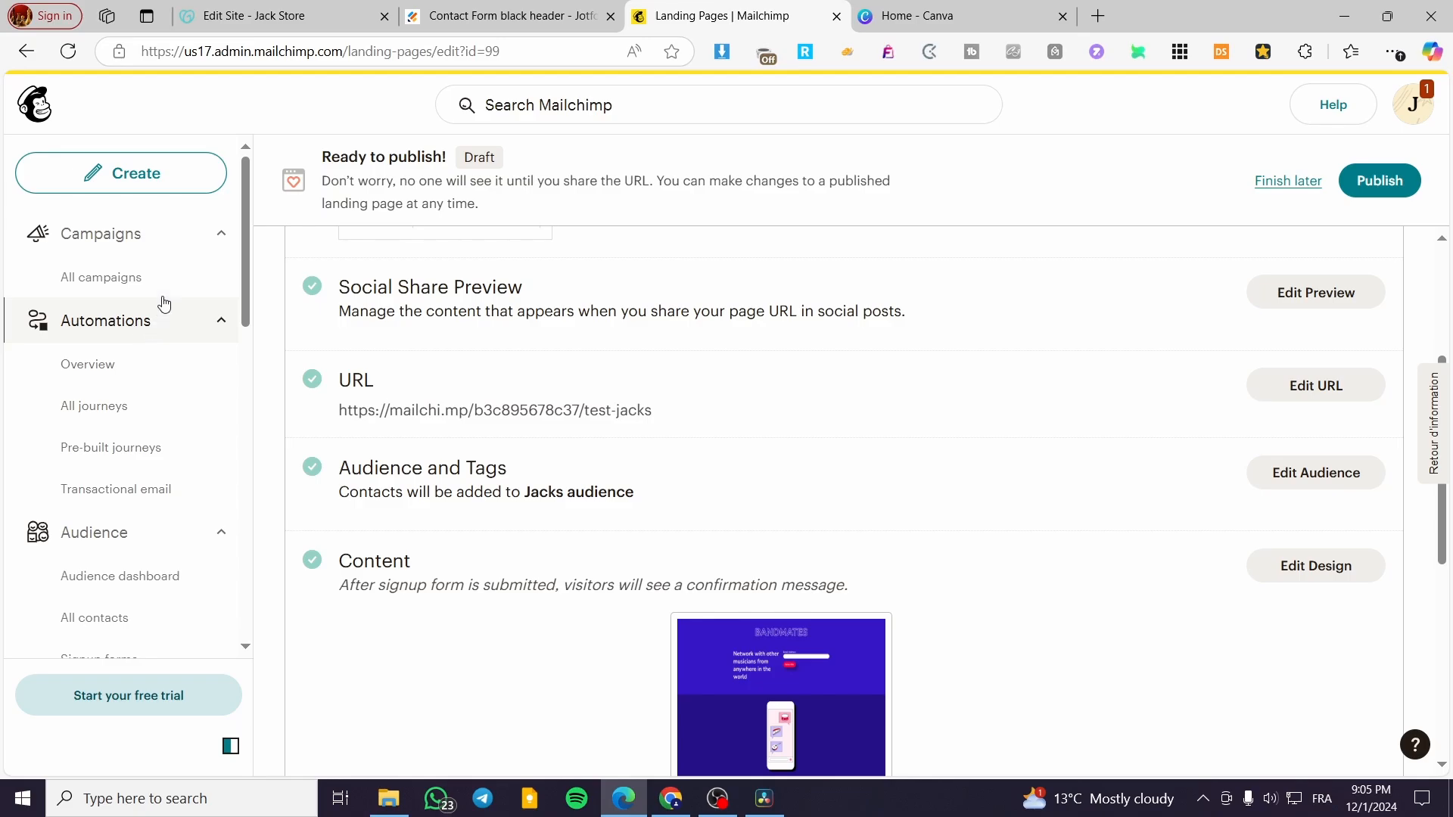
Create an embedded signup form named Test Jacks for the Jacks audience
{"action": "left_click", "coordinate": [155, 172]}
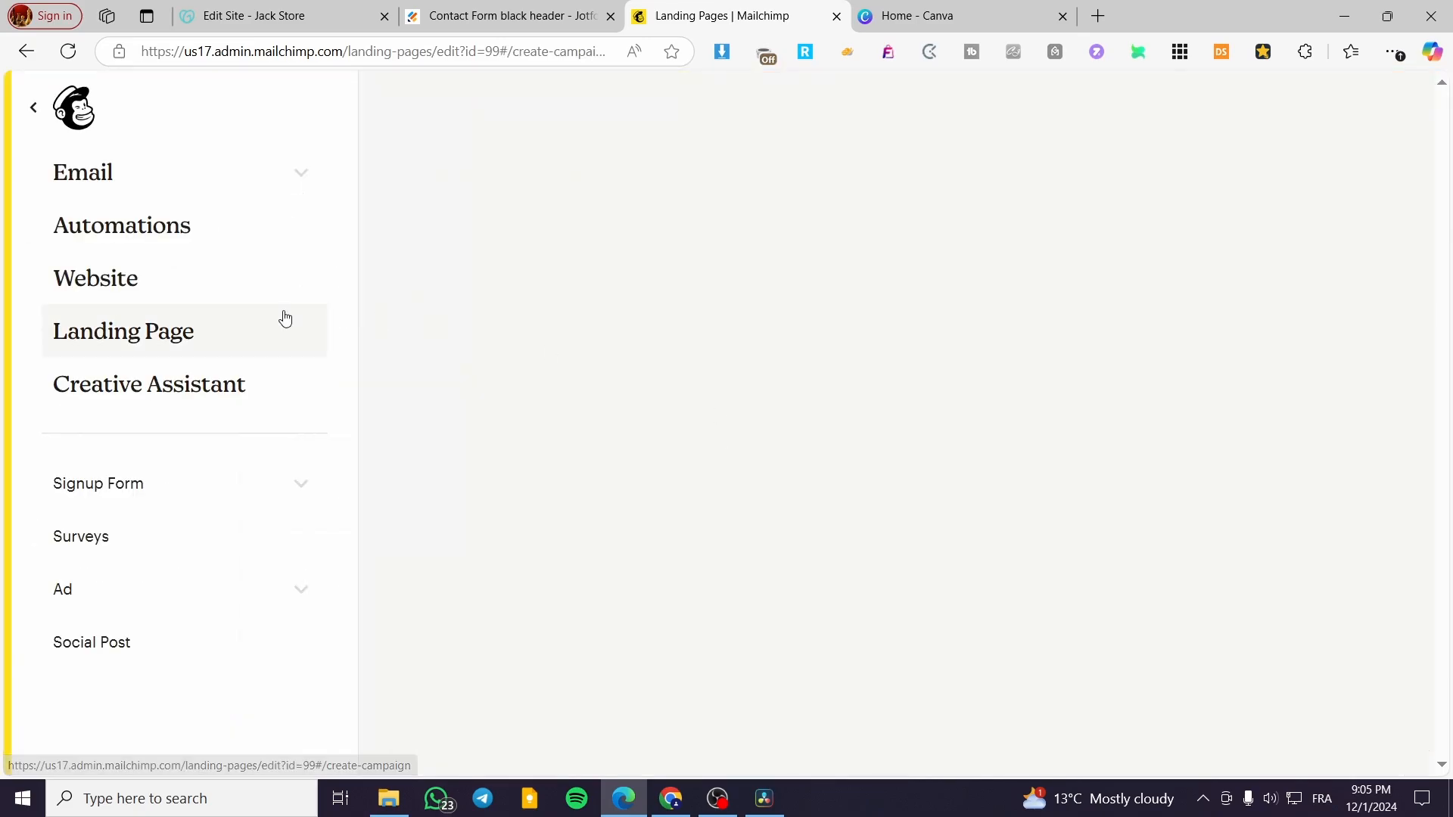
{"action": "left_click", "coordinate": [306, 491]}
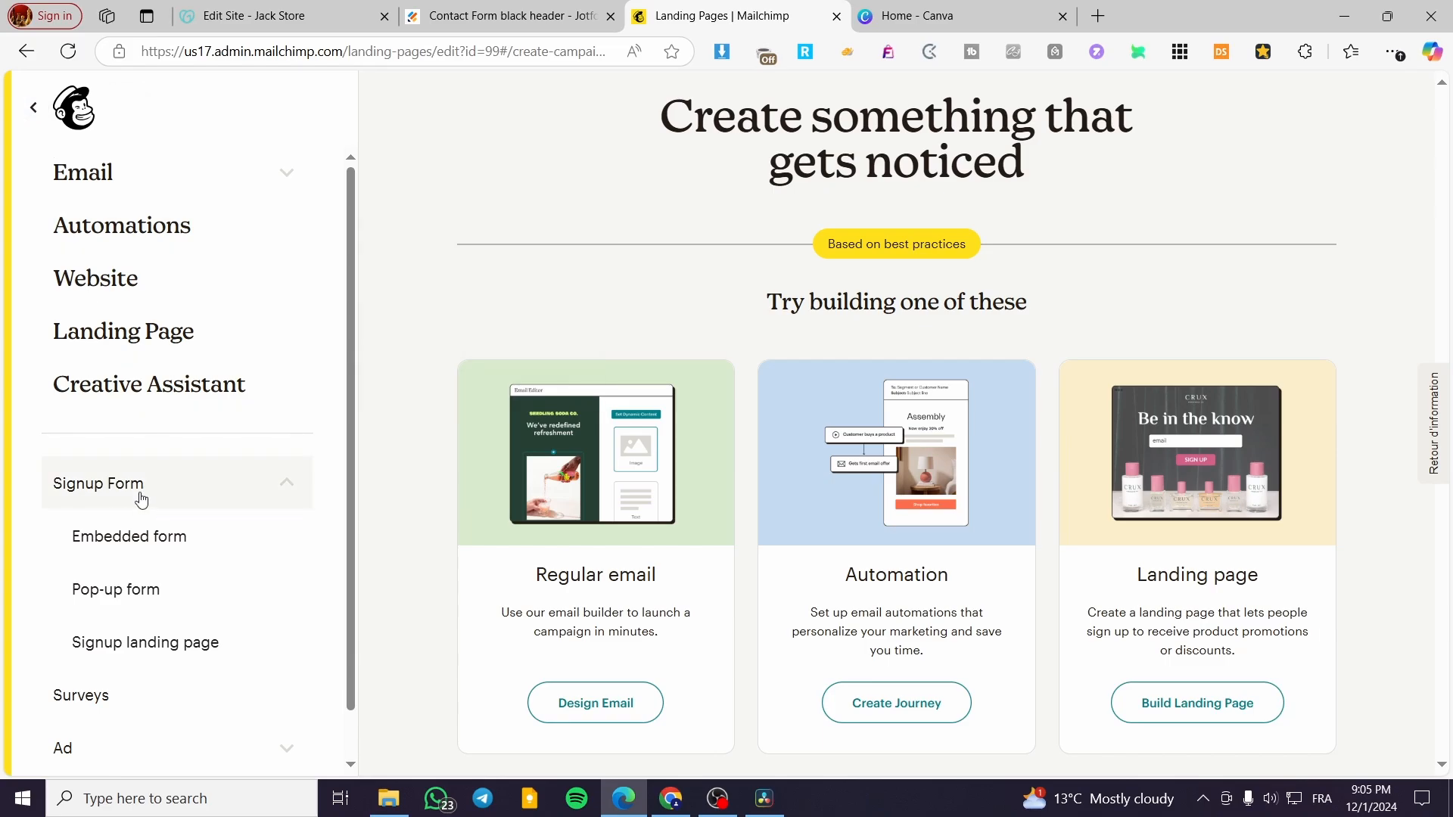
{"action": "left_click", "coordinate": [154, 551]}
{"action": "left_click", "coordinate": [837, 406]}
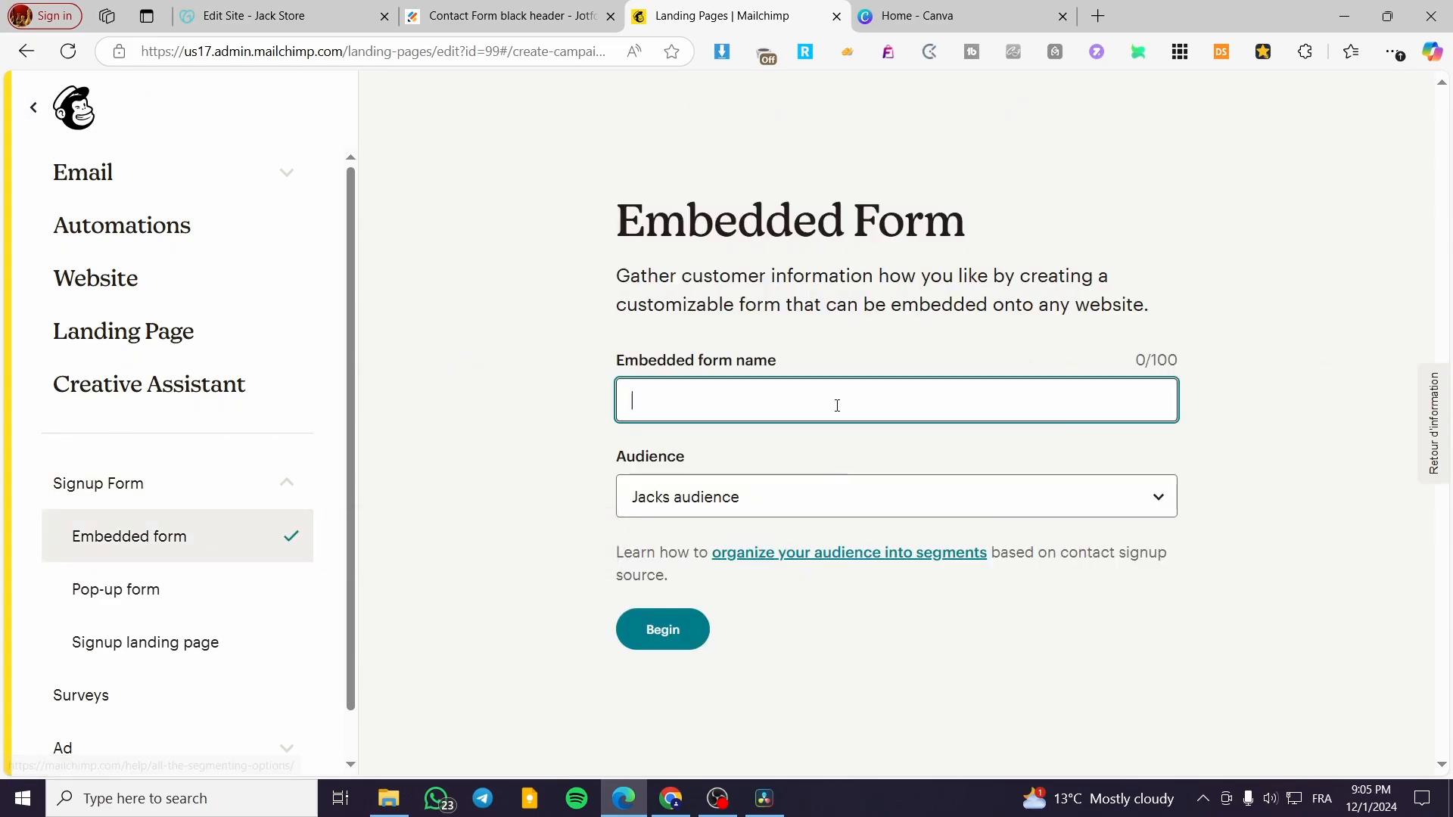
{"action": "left_click", "coordinate": [795, 473]}
{"action": "left_click", "coordinate": [704, 643]}
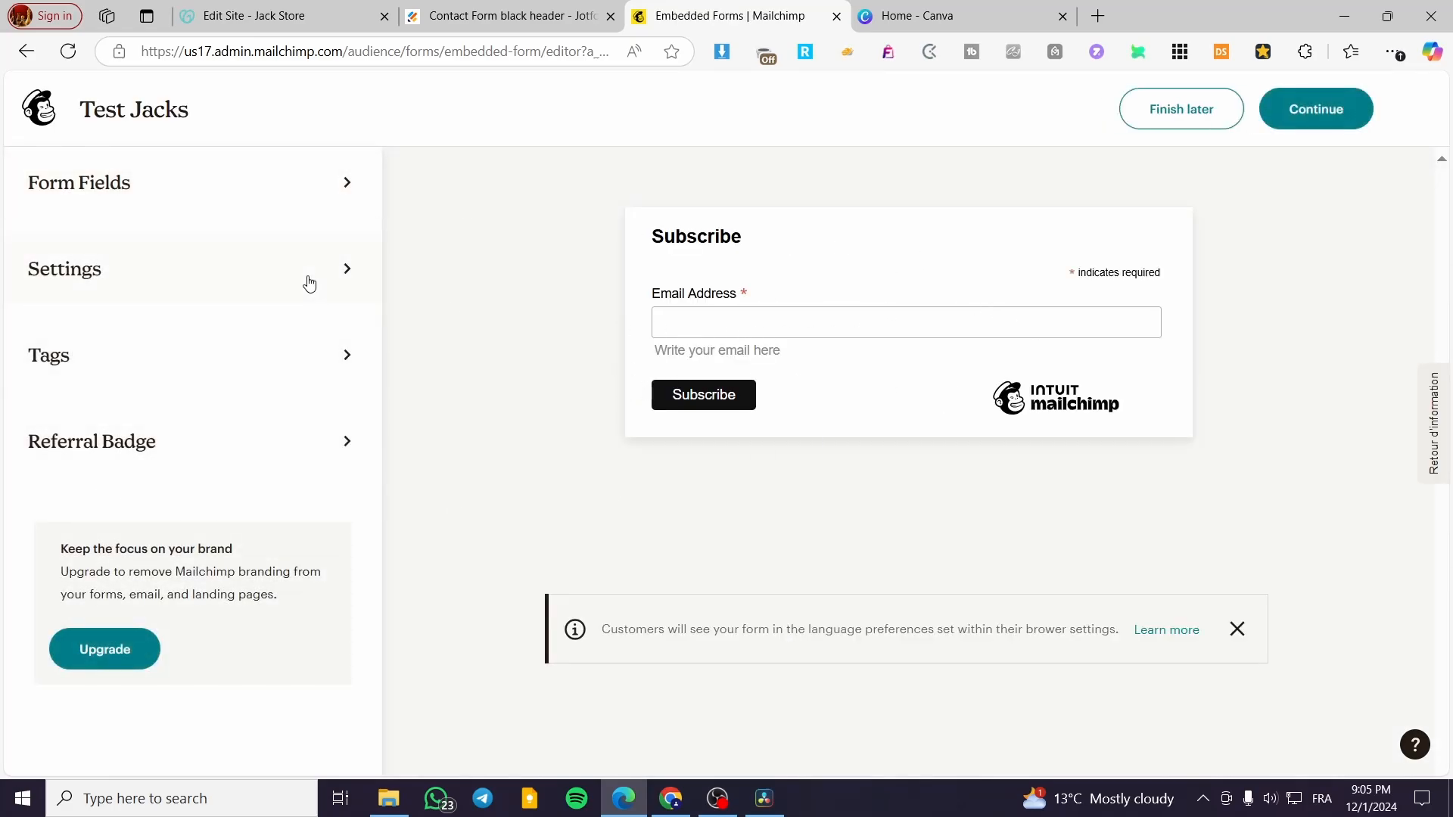
Add the First name, Last name, Address, Phone Number, Birthday and Image url fields to the form and generate its embed code
{"action": "left_click", "coordinate": [333, 182]}
{"action": "left_click", "coordinate": [78, 402]}
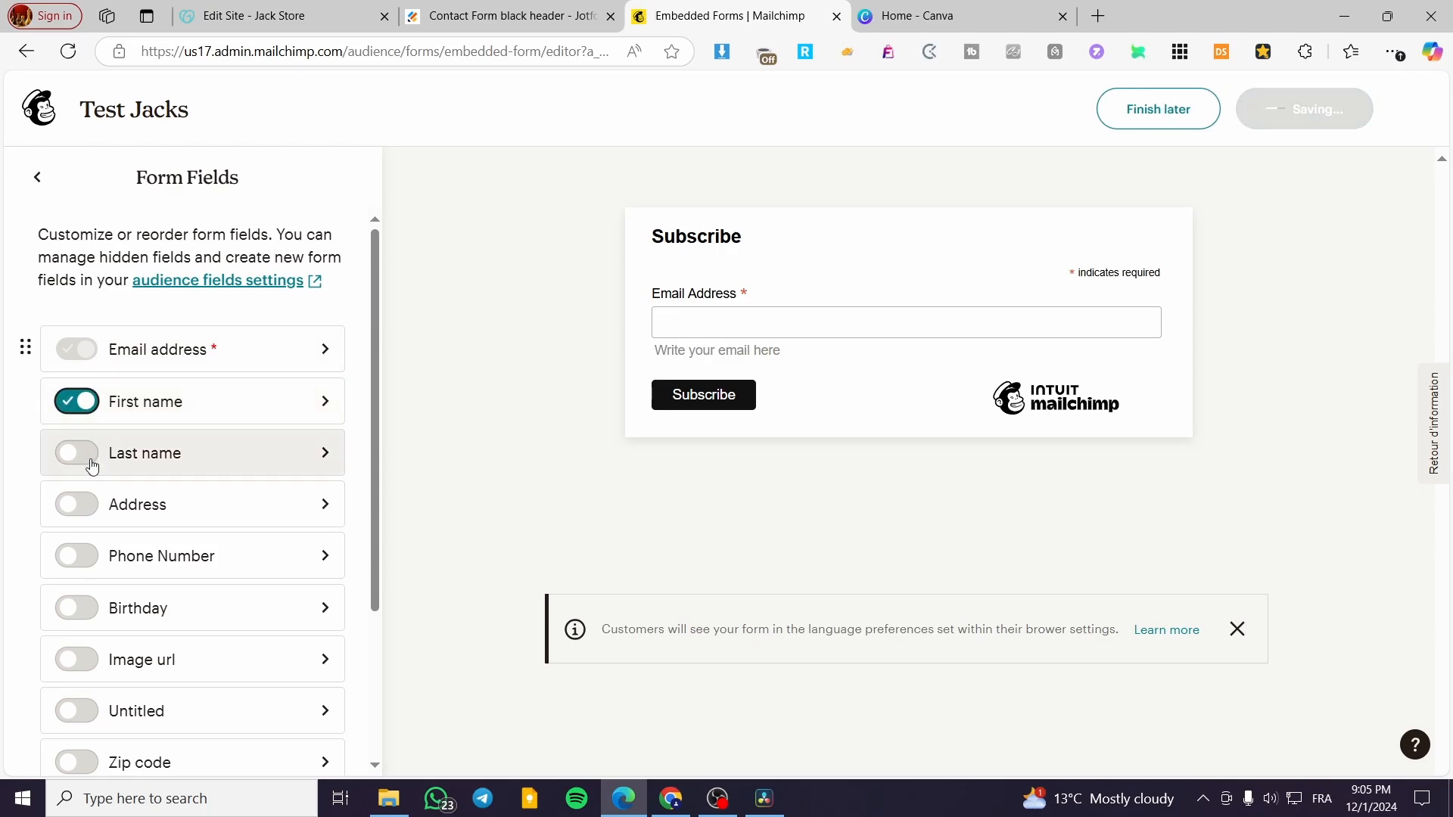
{"action": "left_click", "coordinate": [79, 453]}
{"action": "left_click", "coordinate": [76, 504]}
{"action": "left_click", "coordinate": [77, 555]}
{"action": "left_click", "coordinate": [77, 607]}
{"action": "left_click", "coordinate": [77, 659]}
{"action": "scroll", "coordinate": [363, 469], "scroll_direction": "down", "scroll_amount": 3}
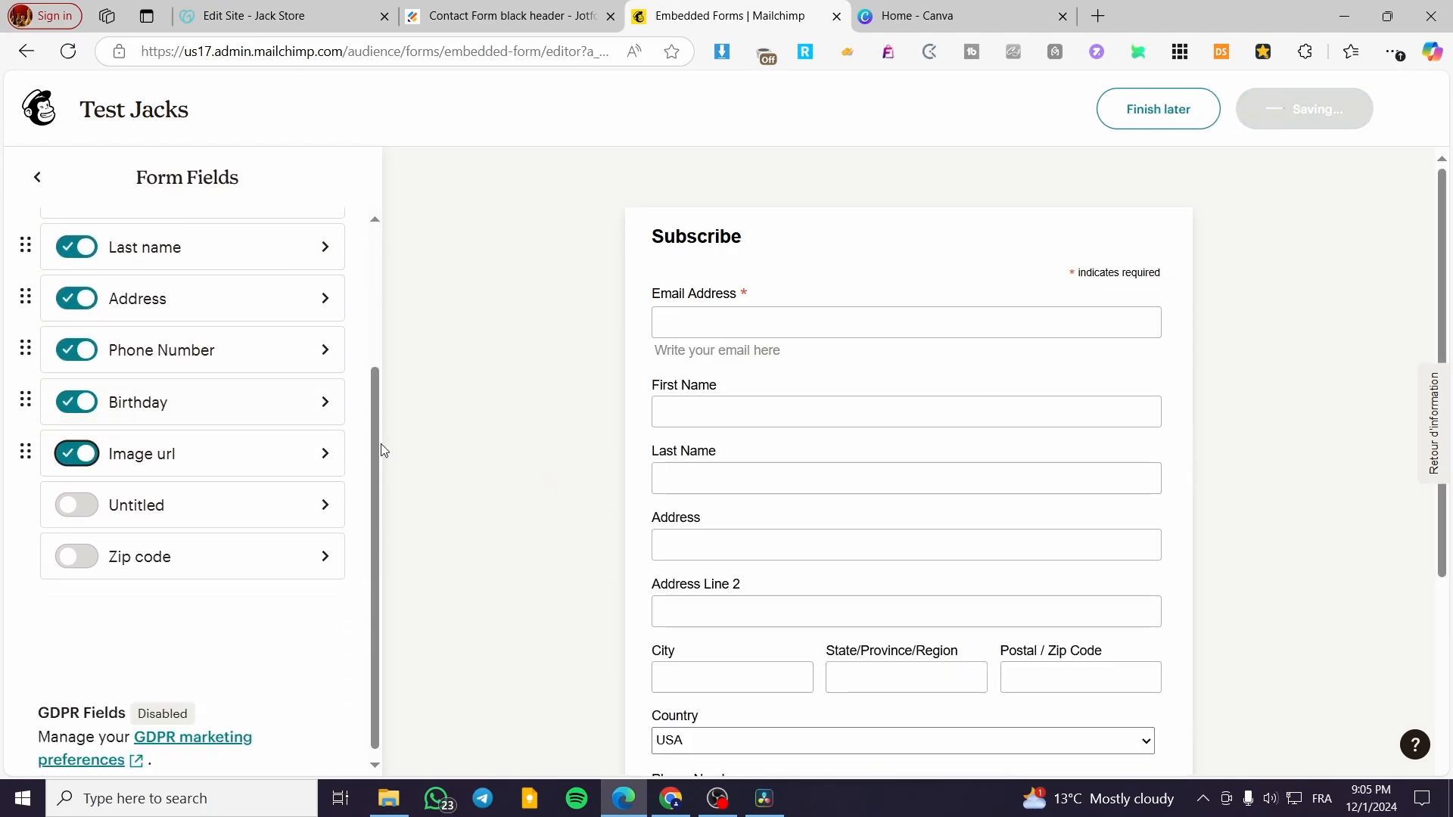
{"action": "left_click", "coordinate": [40, 179]}
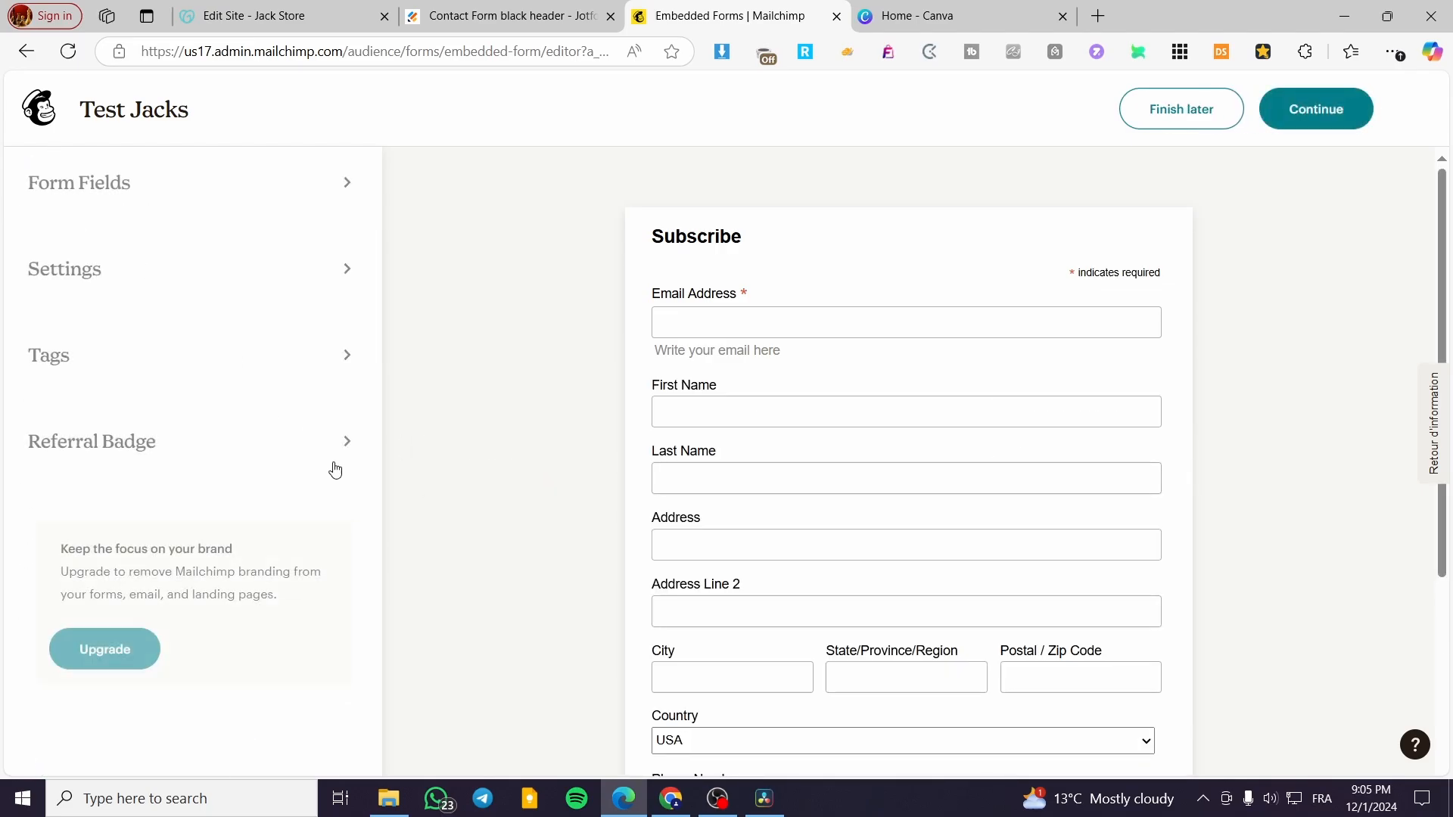
{"action": "left_click", "coordinate": [243, 274]}
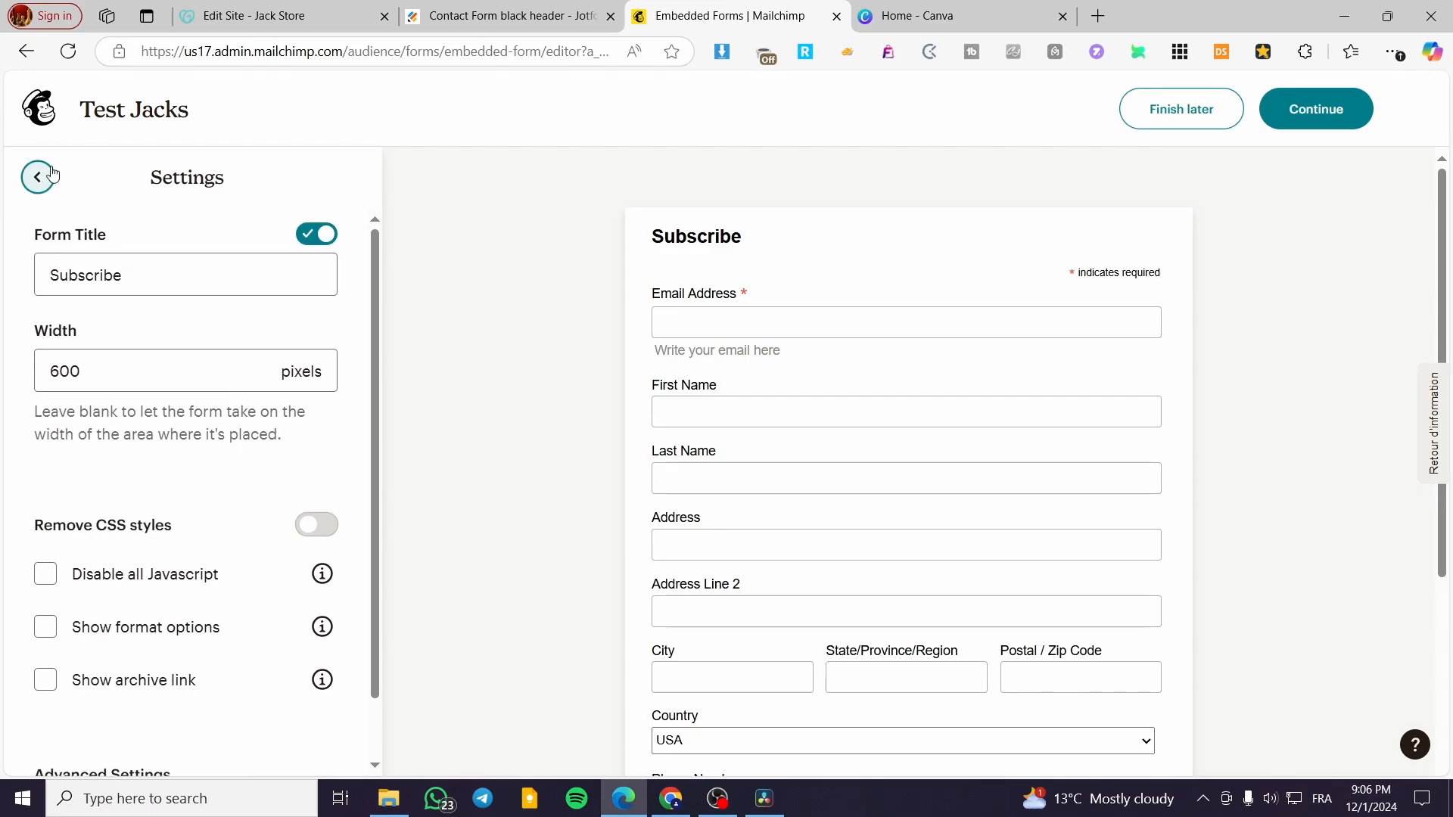
{"action": "left_click", "coordinate": [1320, 124]}
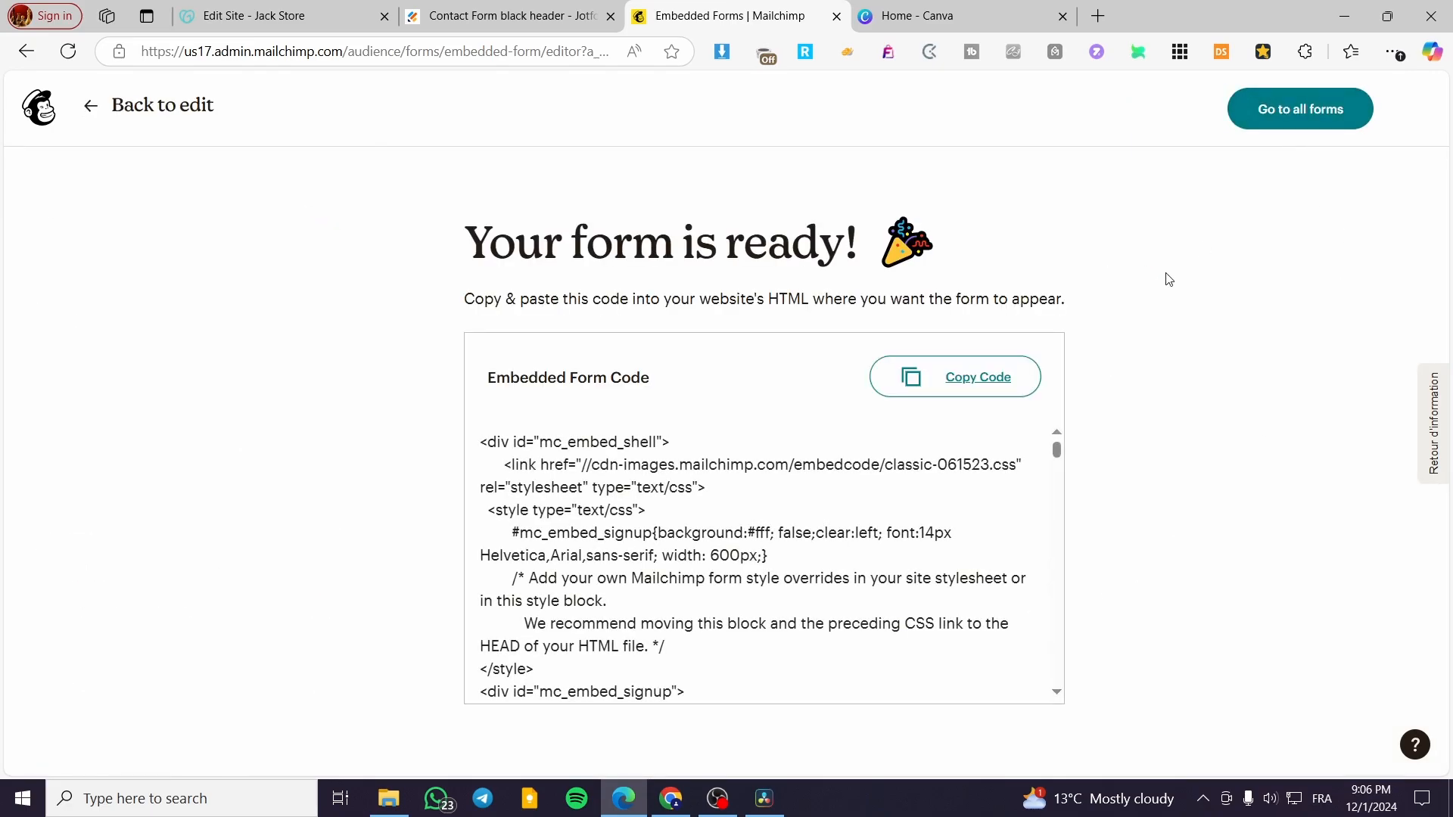
Copy the embedded form code from Mailchimp and paste it as the custom code of the Jack Store HTML section
{"action": "scroll", "coordinate": [644, 519], "scroll_direction": "down", "scroll_amount": 5}
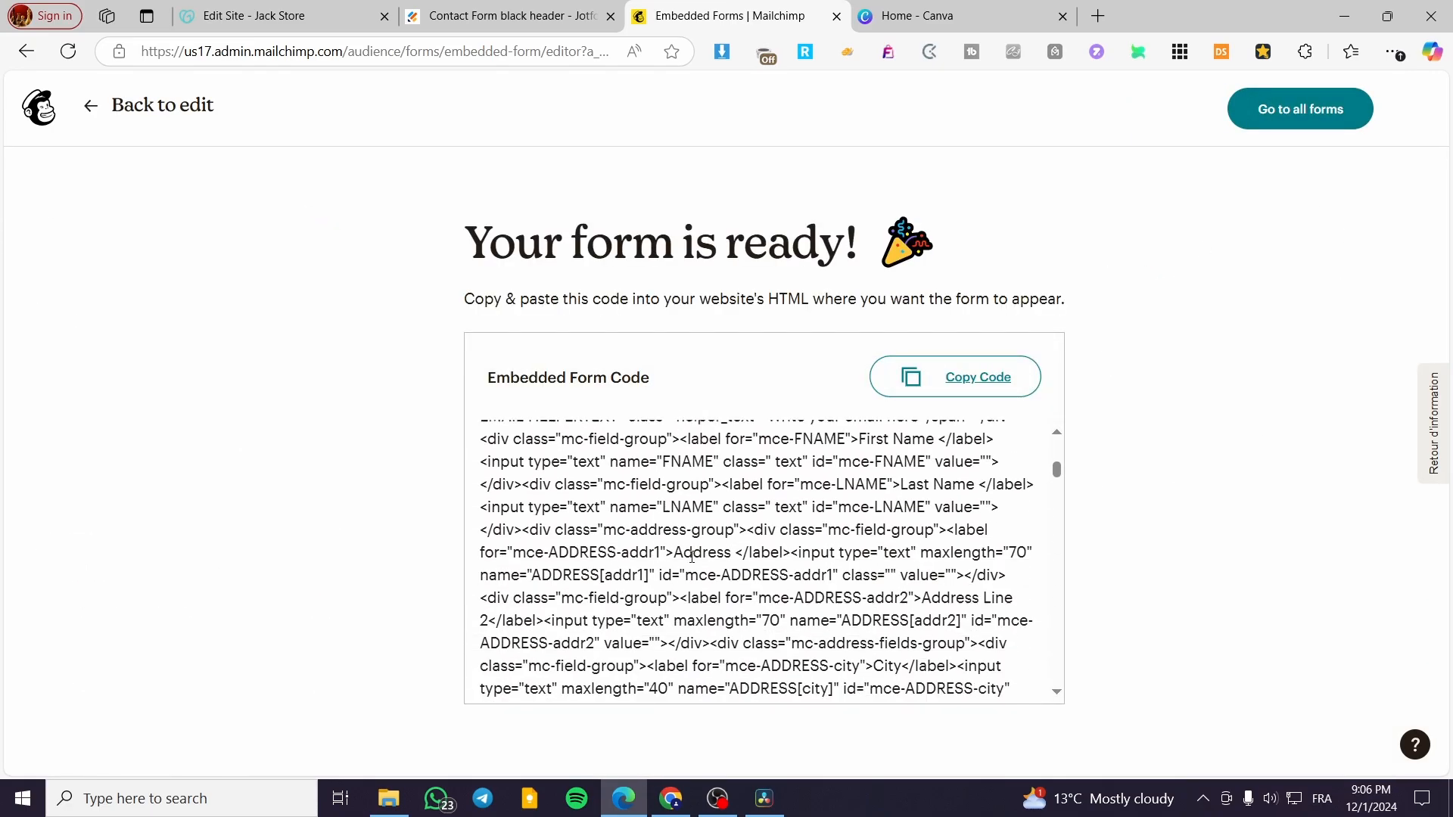
{"action": "scroll", "coordinate": [671, 434], "scroll_direction": "up", "scroll_amount": 4}
{"action": "left_click", "coordinate": [978, 387]}
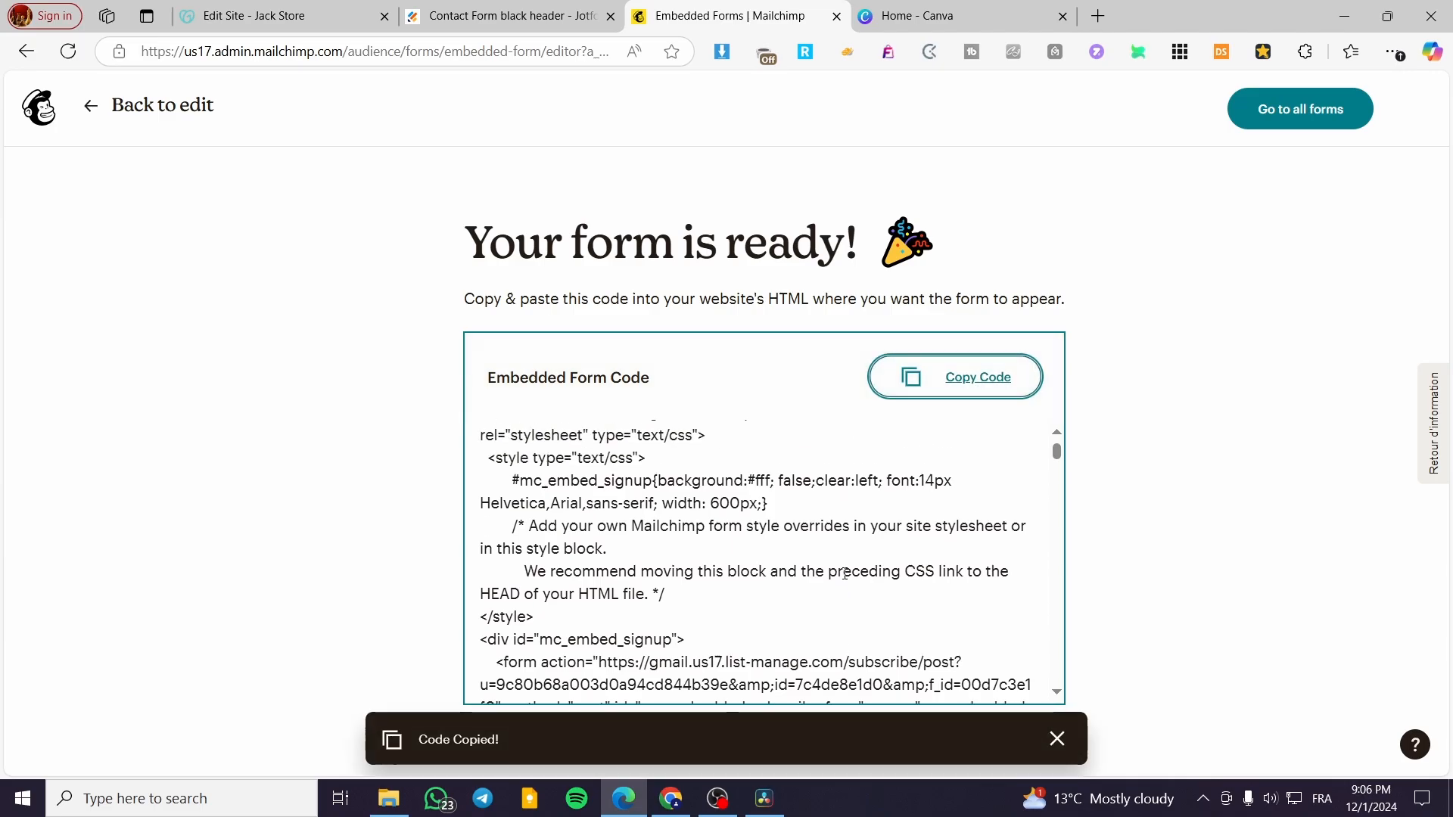
{"action": "left_click", "coordinate": [257, 15]}
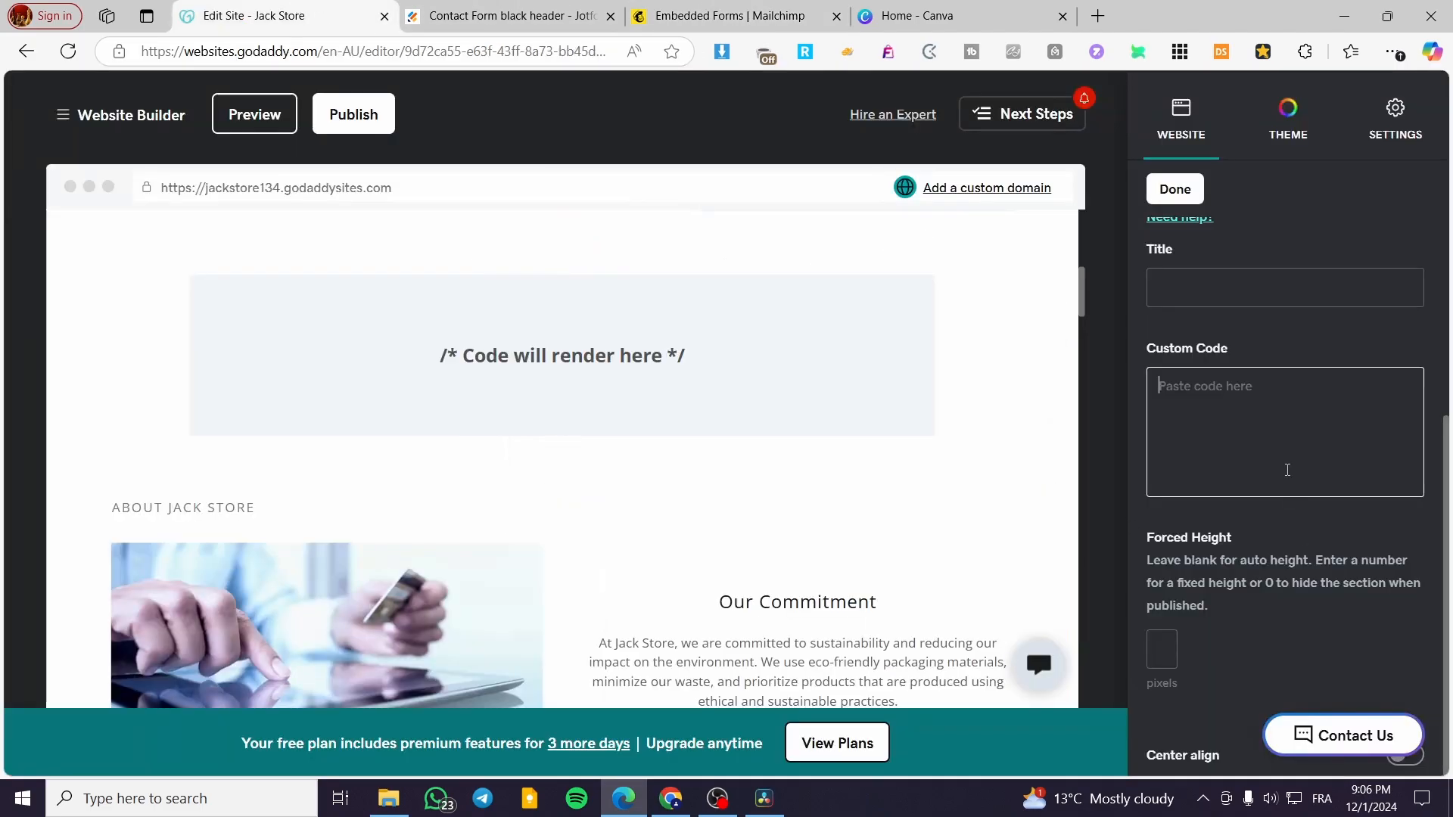
{"action": "key", "text": "ctrl+v"}
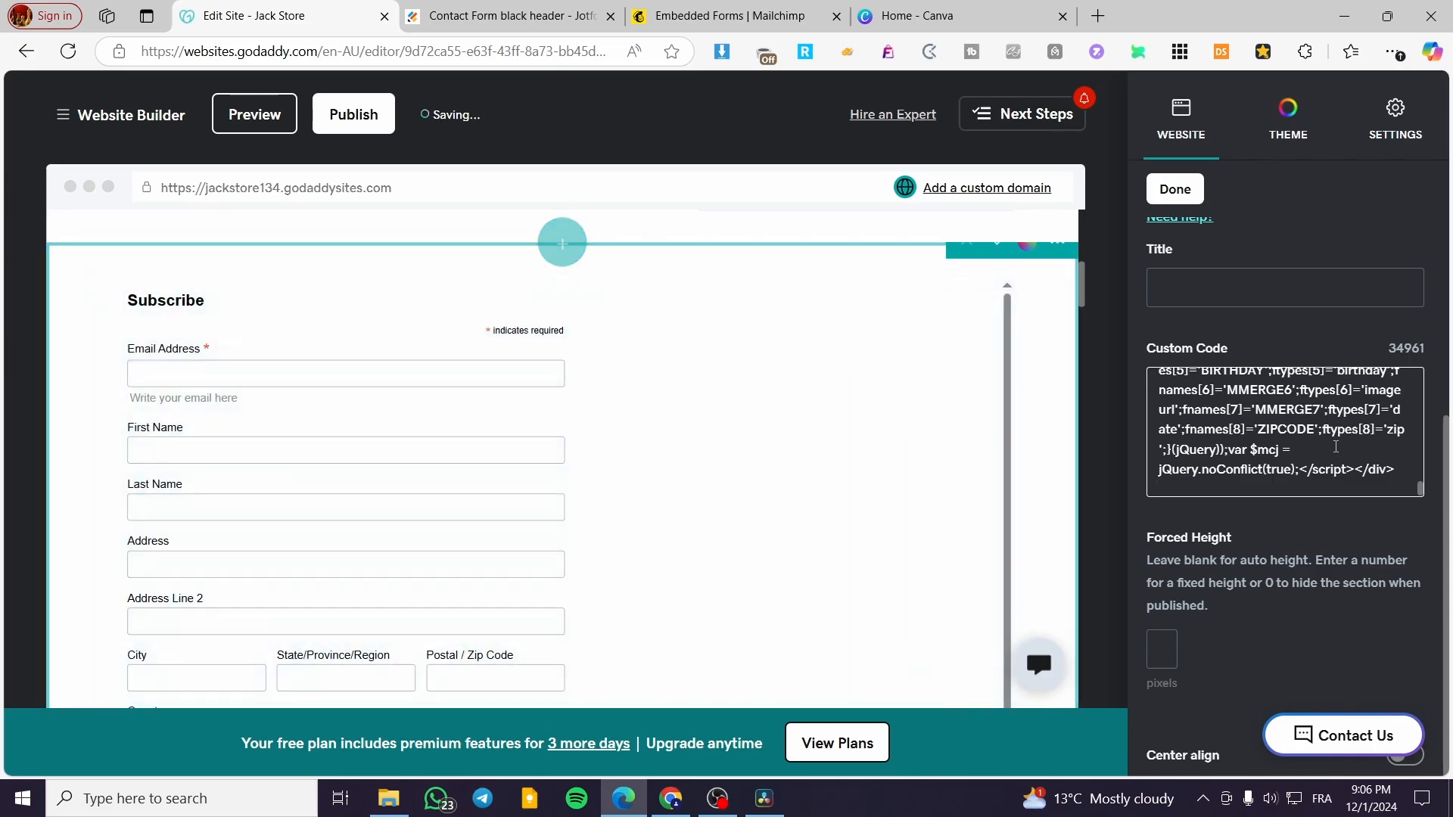
Examine the embedded Subscribe form in the page preview and its code in the HTML section's settings
{"action": "scroll", "coordinate": [1320, 430], "scroll_direction": "up", "scroll_amount": 3}
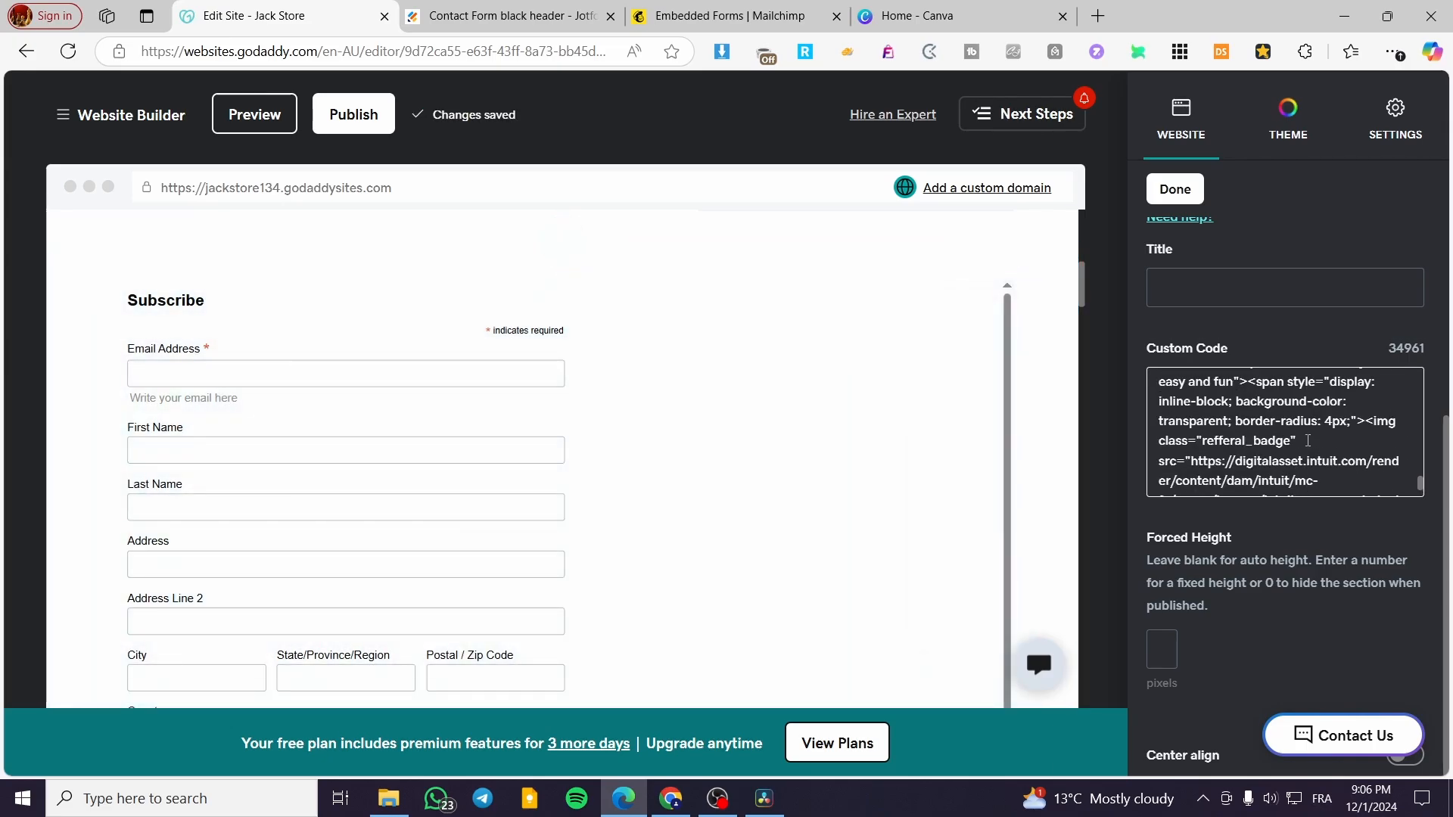
{"action": "scroll", "coordinate": [798, 480], "scroll_direction": "down", "scroll_amount": 5}
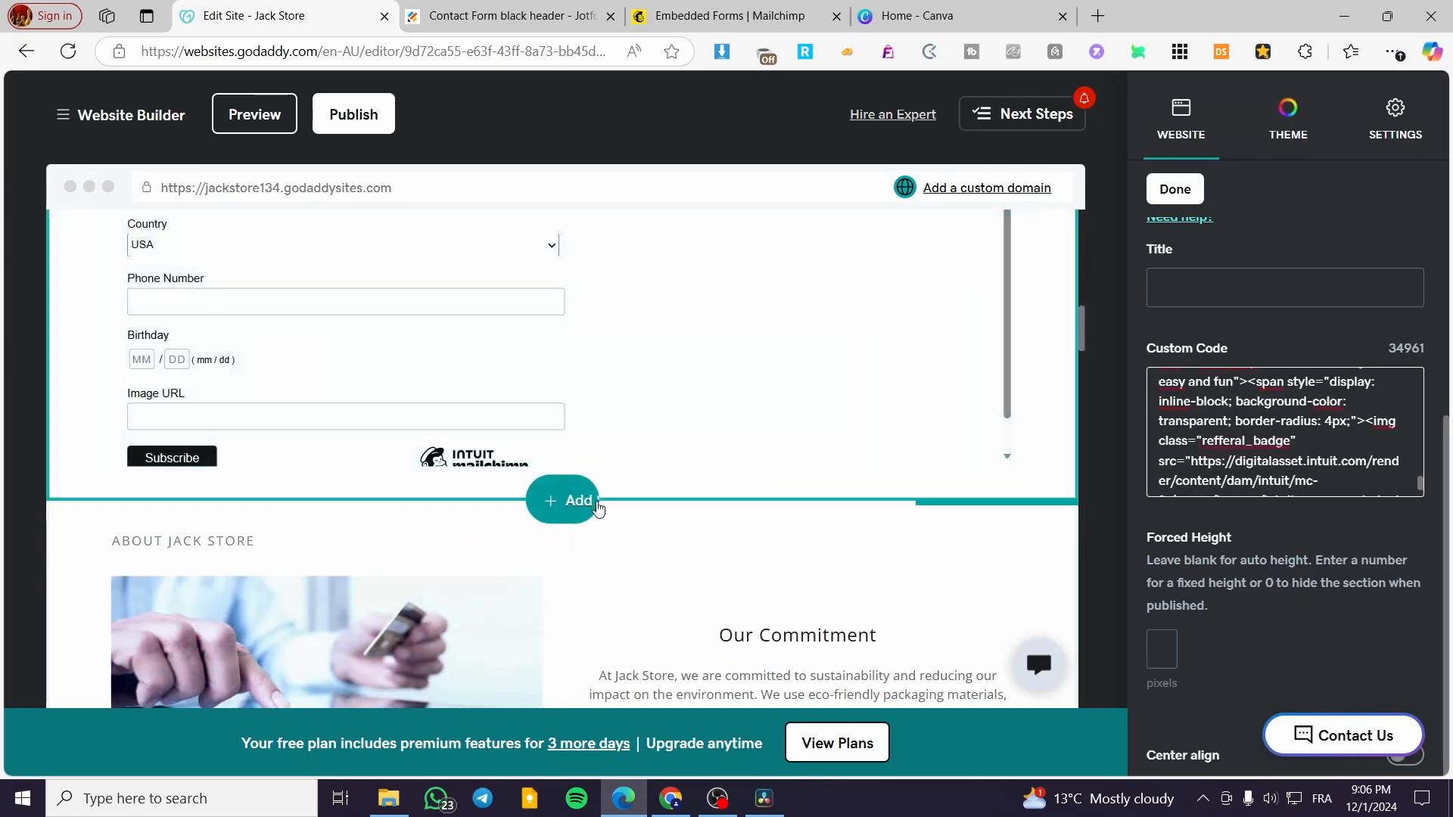
{"action": "left_click", "coordinate": [780, 535]}
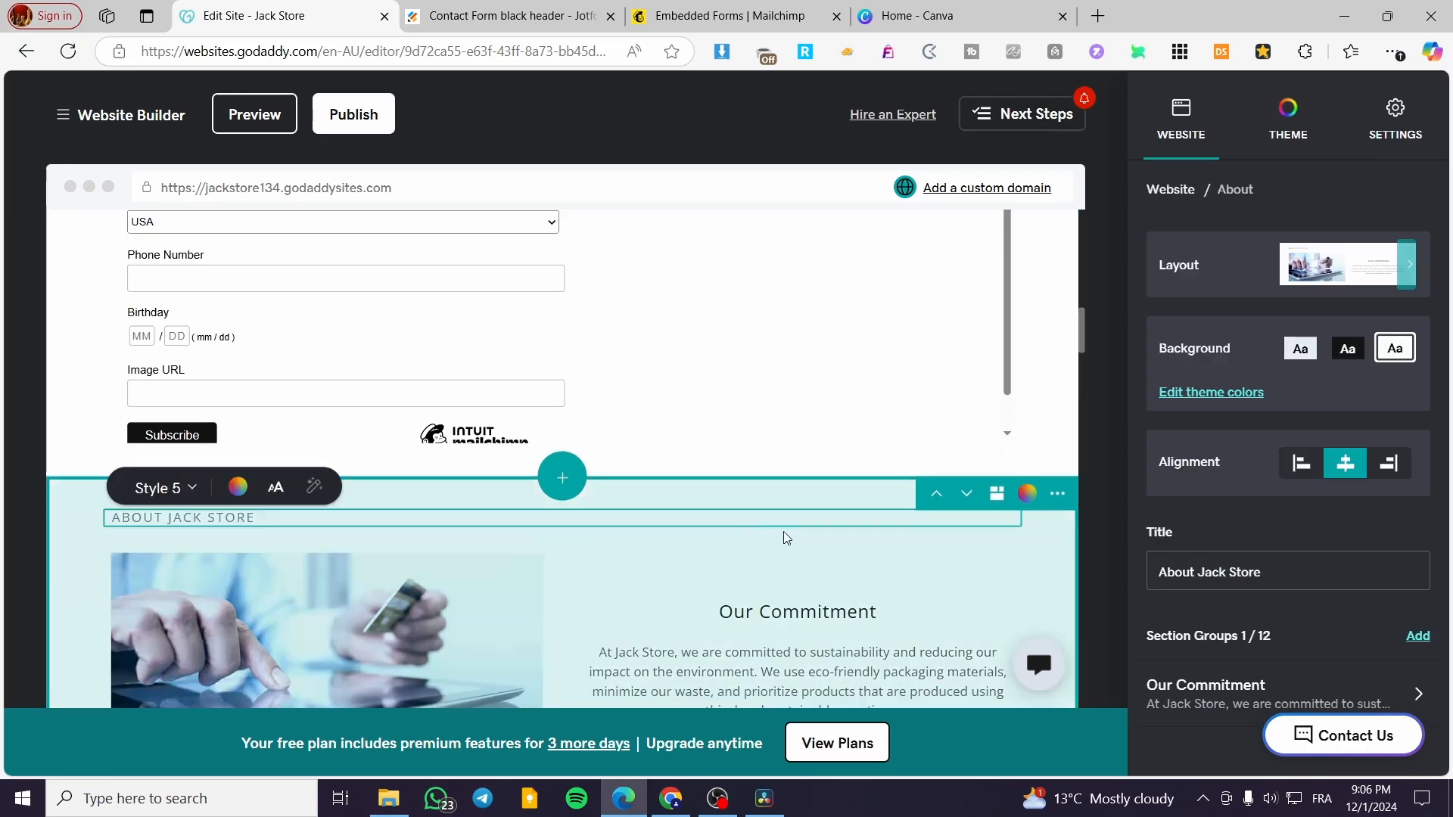
{"action": "scroll", "coordinate": [1012, 381], "scroll_direction": "down", "scroll_amount": 1}
{"action": "scroll", "coordinate": [1012, 380], "scroll_direction": "down", "scroll_amount": 2}
{"action": "scroll", "coordinate": [820, 496], "scroll_direction": "up", "scroll_amount": 5}
{"action": "left_click", "coordinate": [820, 497]}
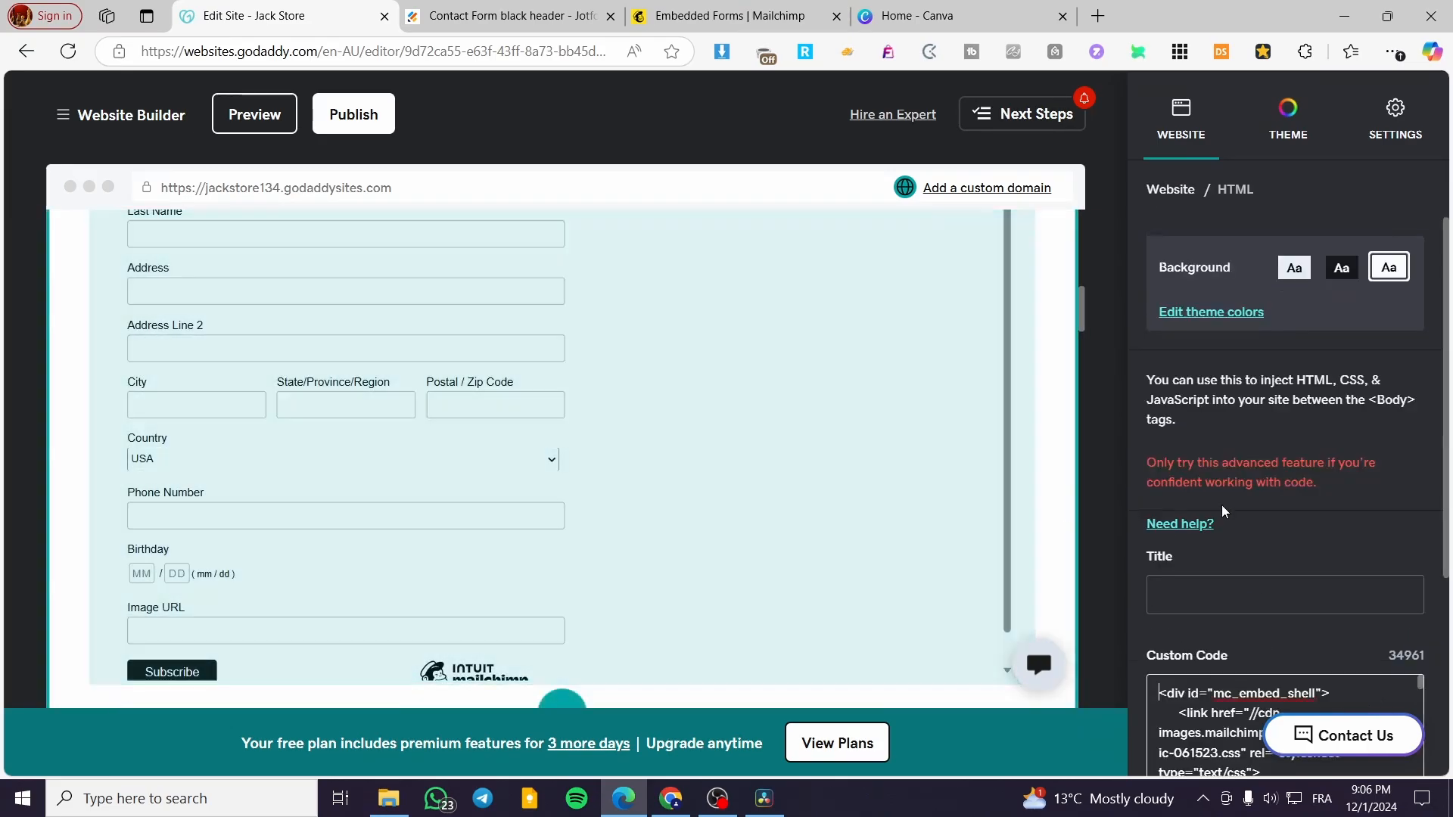
{"action": "scroll", "coordinate": [1279, 507], "scroll_direction": "down", "scroll_amount": 4}
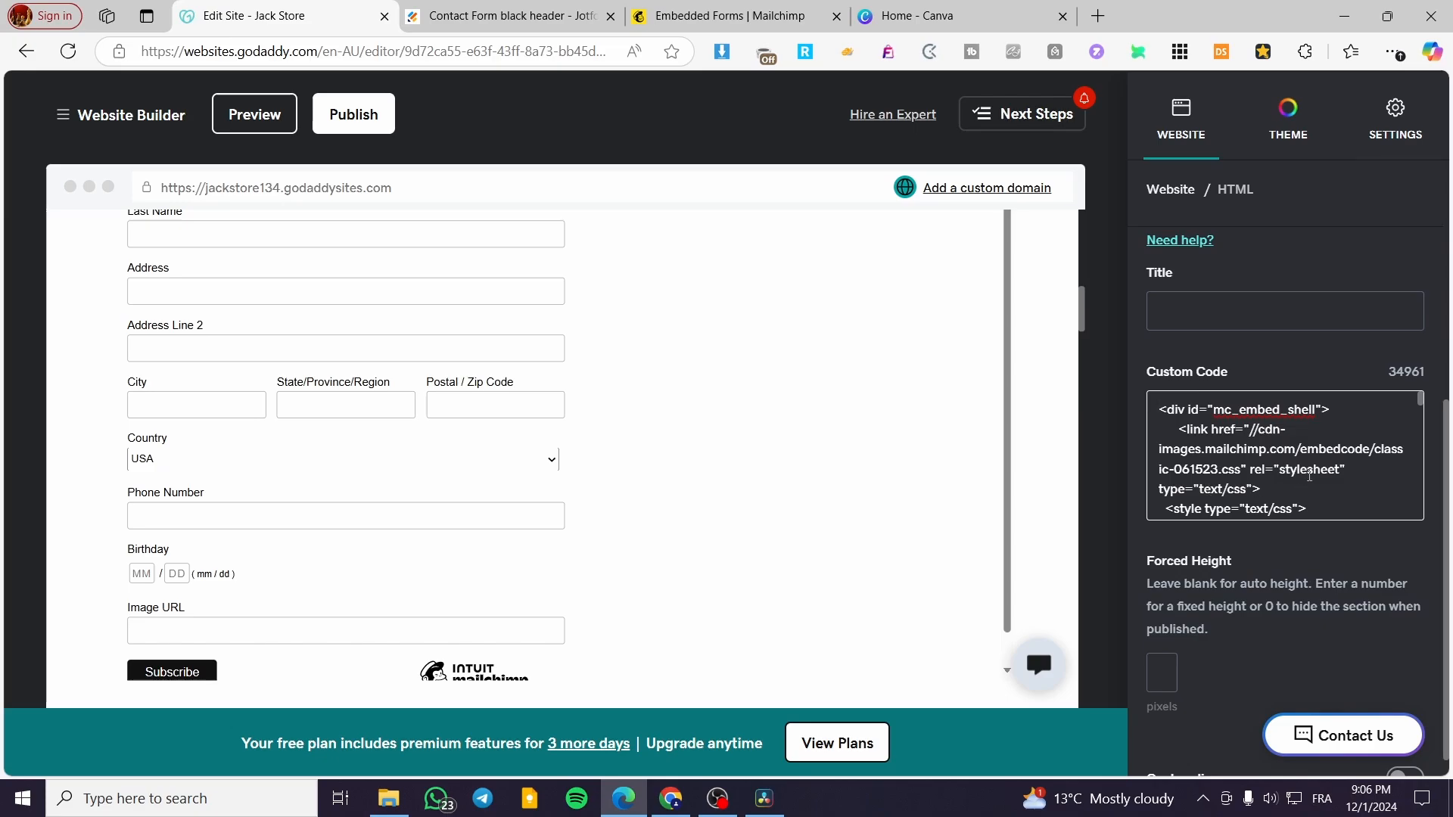
Try font sizes of 18 px and 26 px in the embedded form's custom code and restore it to 14 px
{"action": "scroll", "coordinate": [1286, 478], "scroll_direction": "down", "scroll_amount": 1}
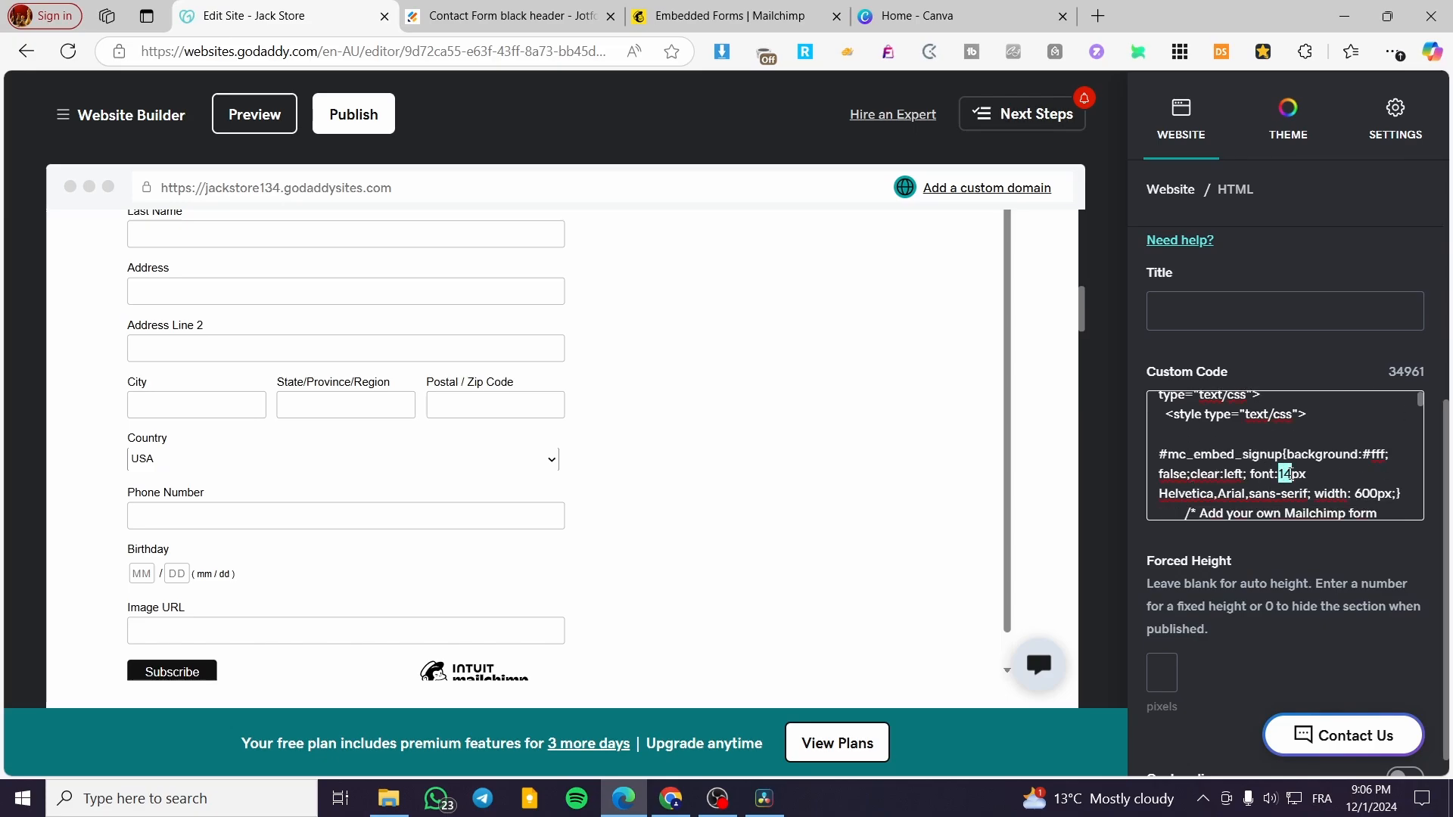
{"action": "type", "text": "18"}
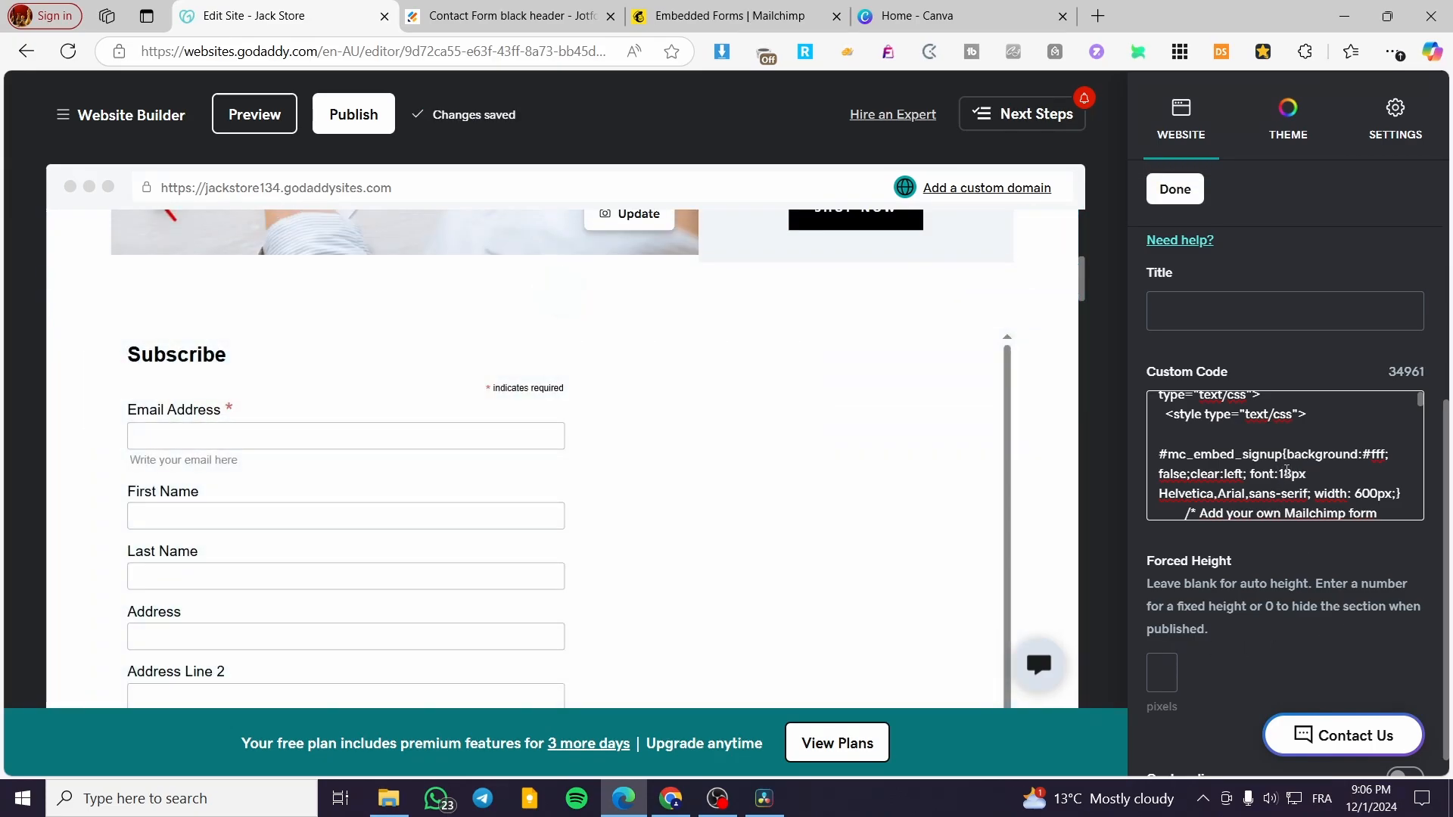
{"action": "left_click_drag", "start_coordinate": [1288, 474], "coordinate": [1284, 474]}
{"action": "type", "text": "26"}
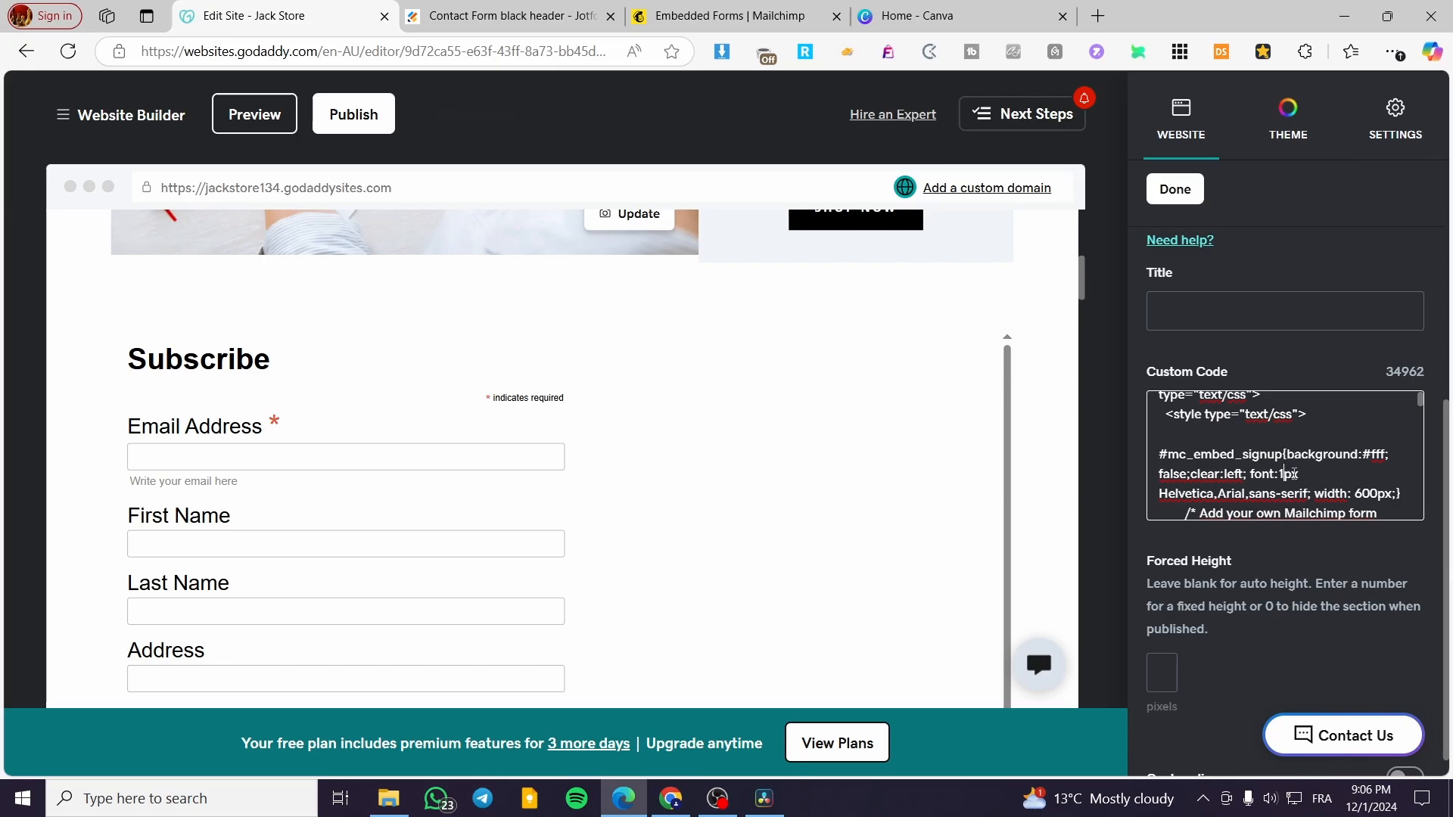
Examine the form markup in the custom code, down to the Country field's options, alongside the form preview
{"action": "scroll", "coordinate": [1336, 457], "scroll_direction": "down", "scroll_amount": 1}
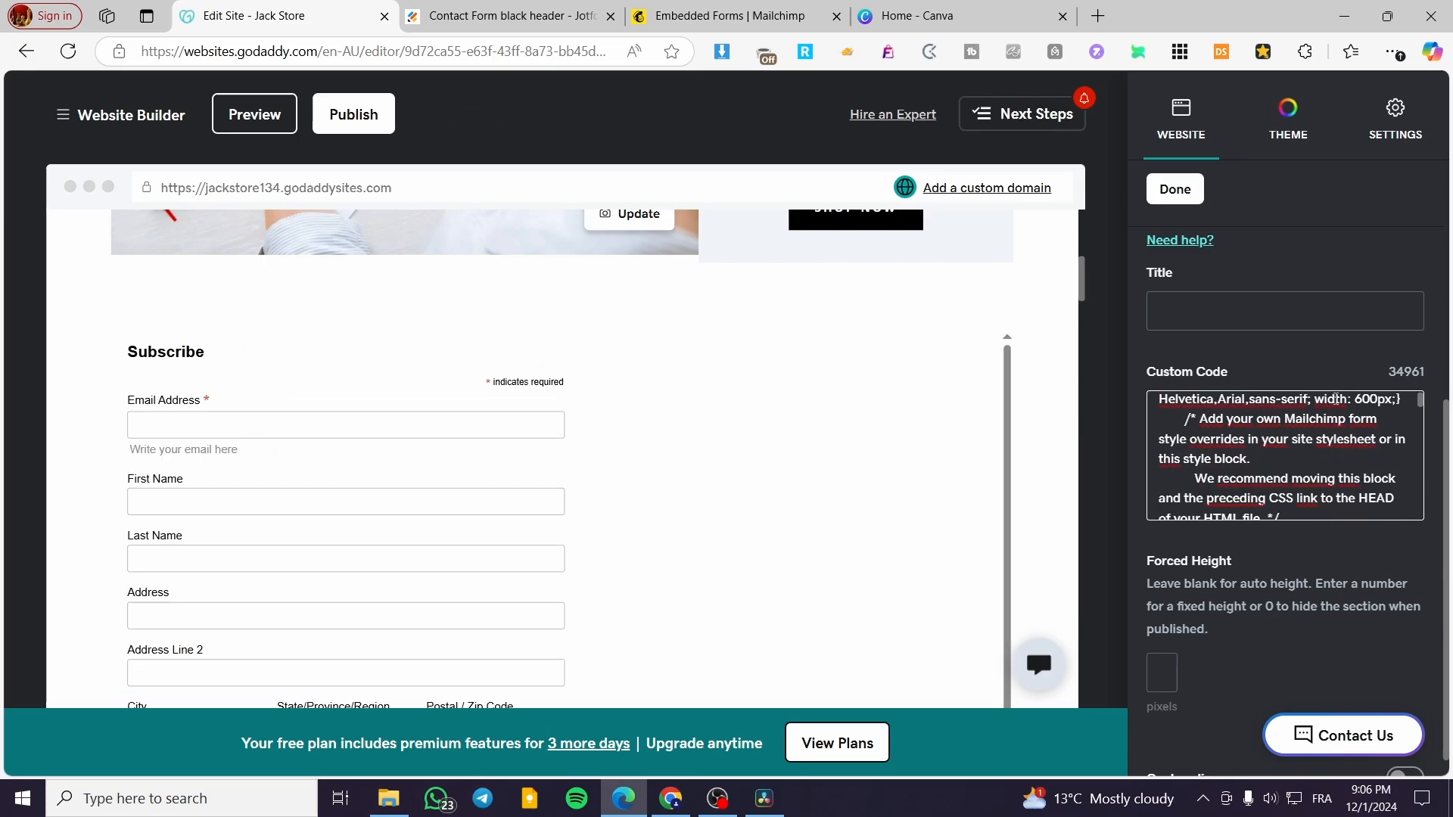
{"action": "scroll", "coordinate": [1245, 492], "scroll_direction": "up", "scroll_amount": 1}
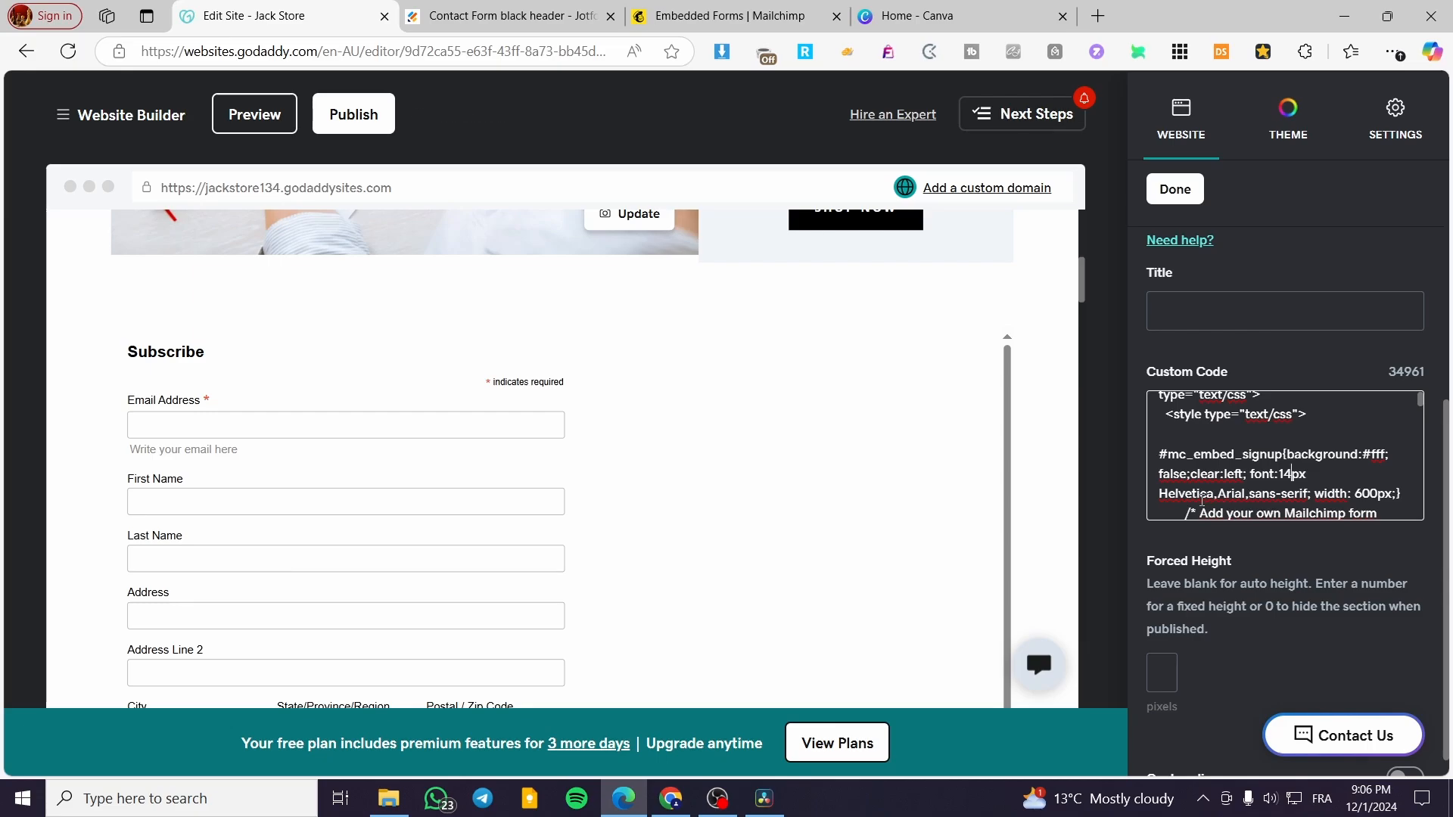
{"action": "scroll", "coordinate": [1328, 484], "scroll_direction": "down", "scroll_amount": 1}
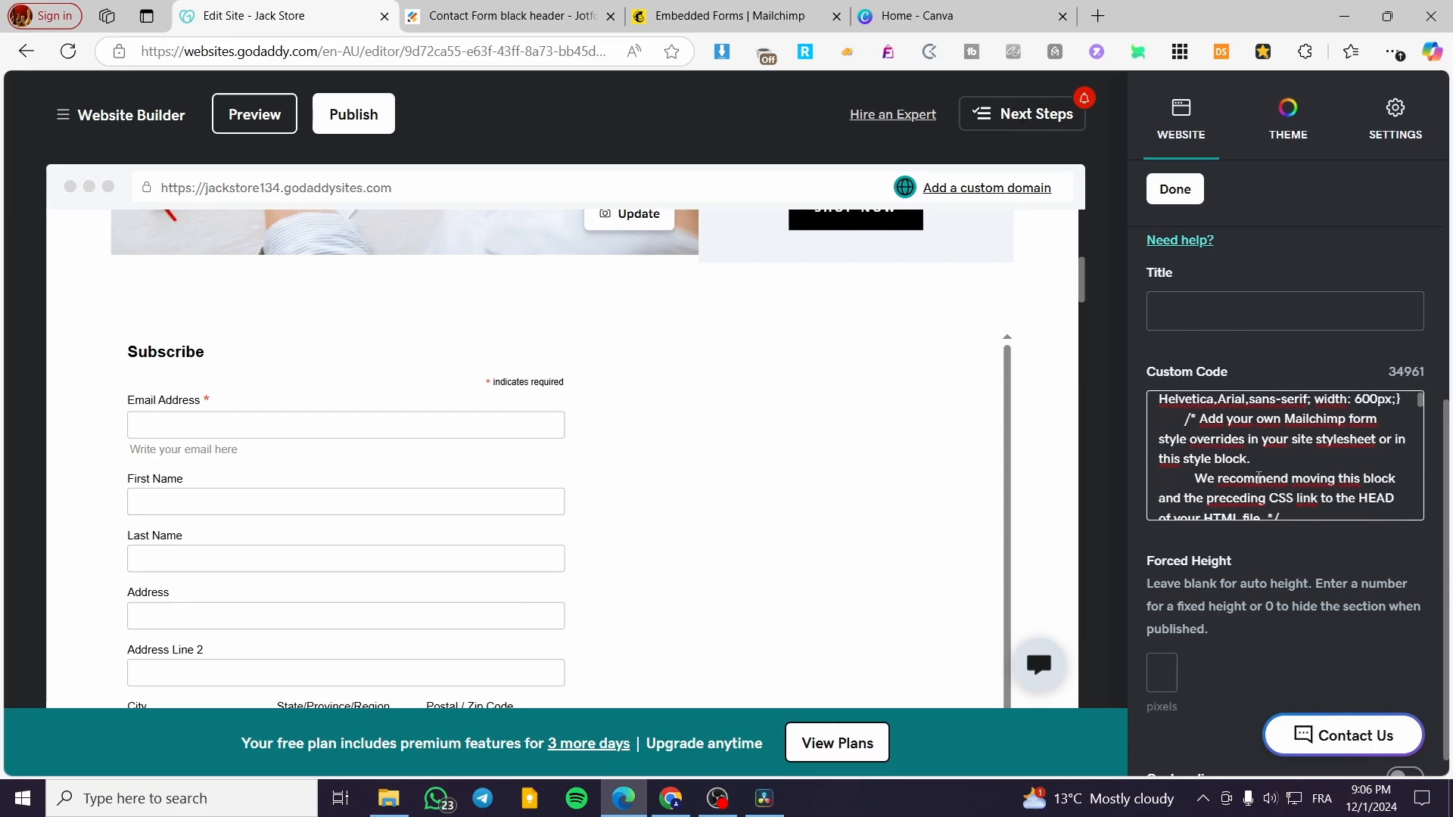
{"action": "scroll", "coordinate": [1258, 478], "scroll_direction": "down", "scroll_amount": 1}
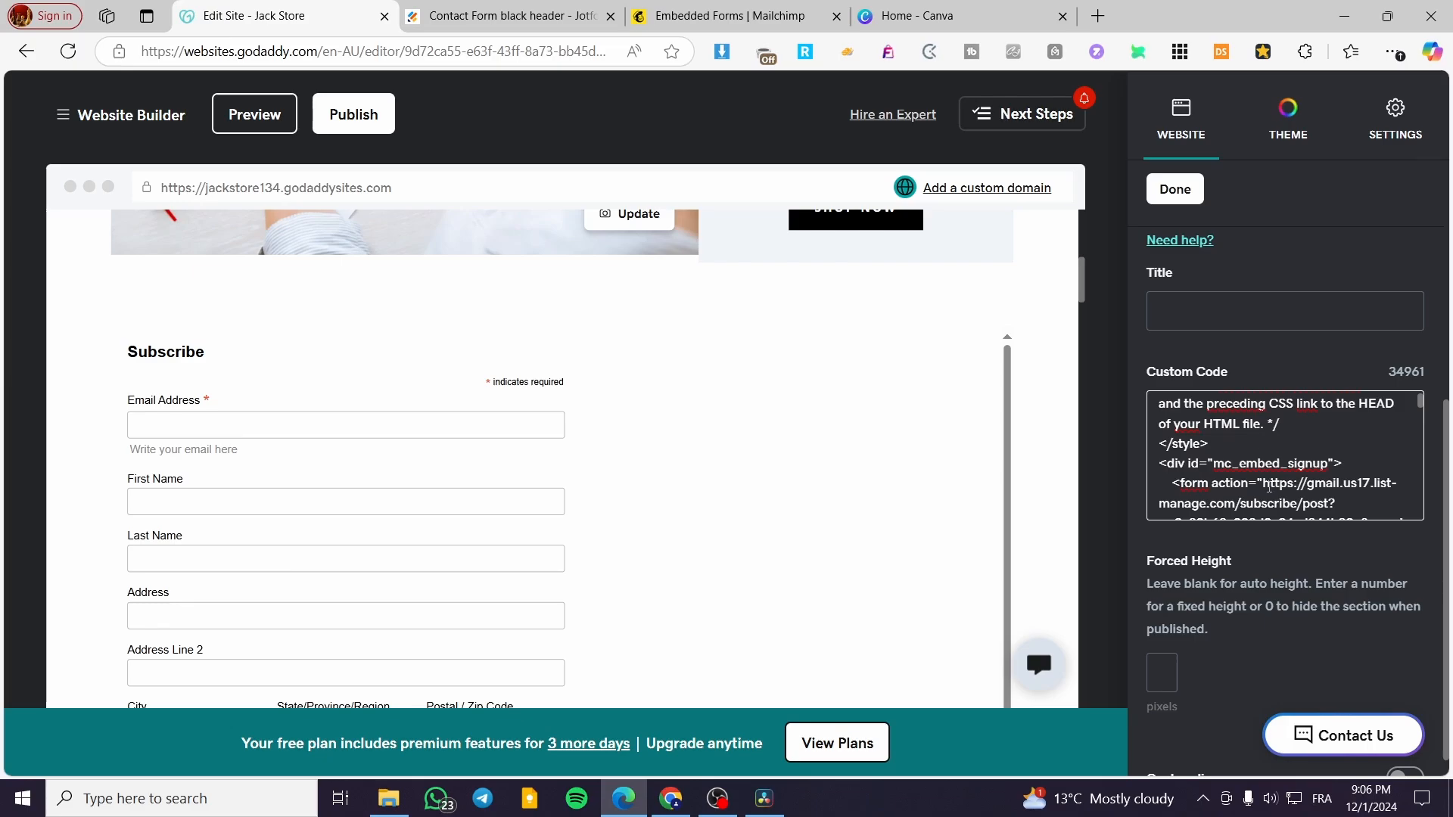
{"action": "scroll", "coordinate": [1219, 486], "scroll_direction": "down", "scroll_amount": 1}
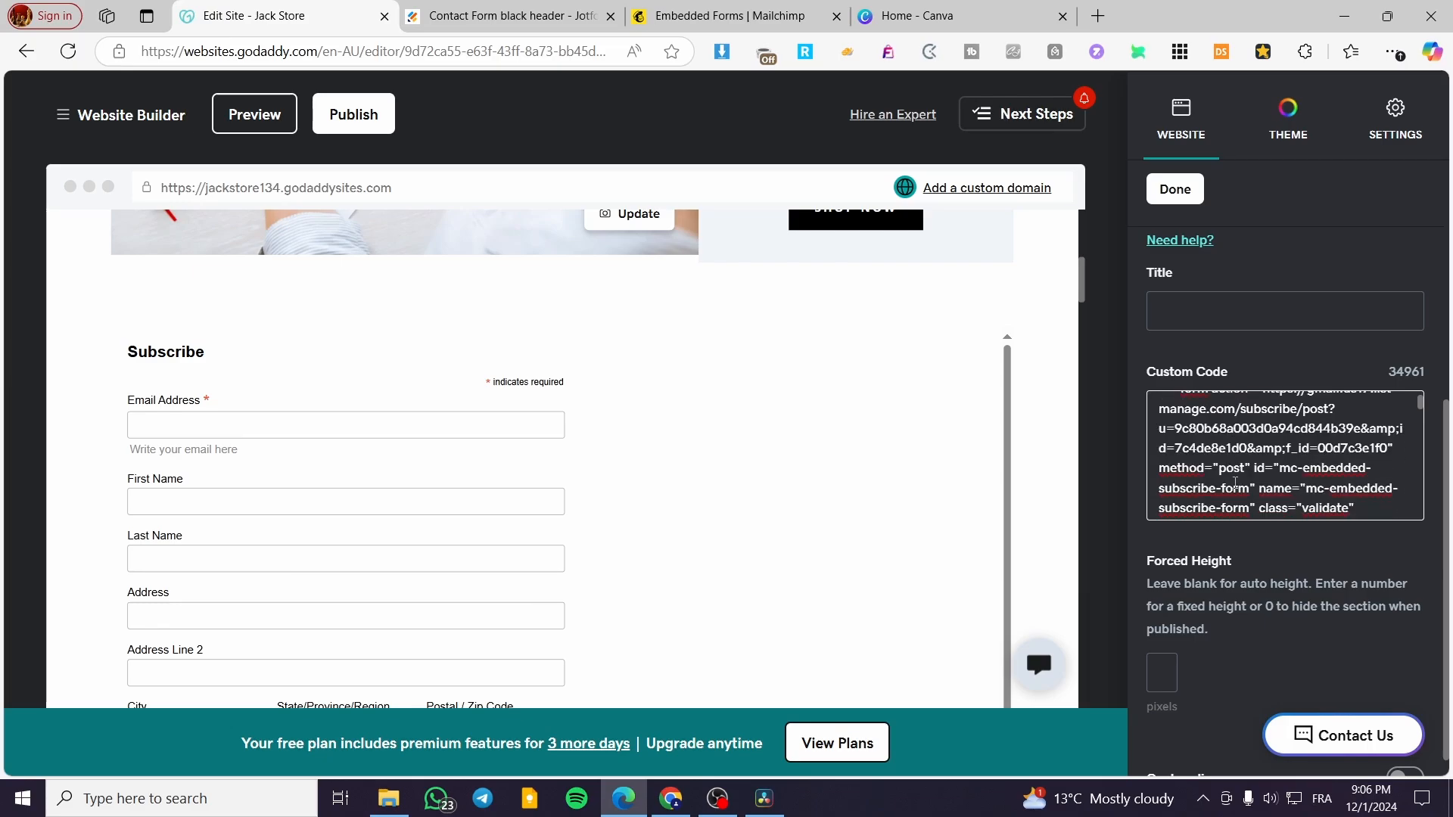
{"action": "scroll", "coordinate": [1290, 475], "scroll_direction": "down", "scroll_amount": 2}
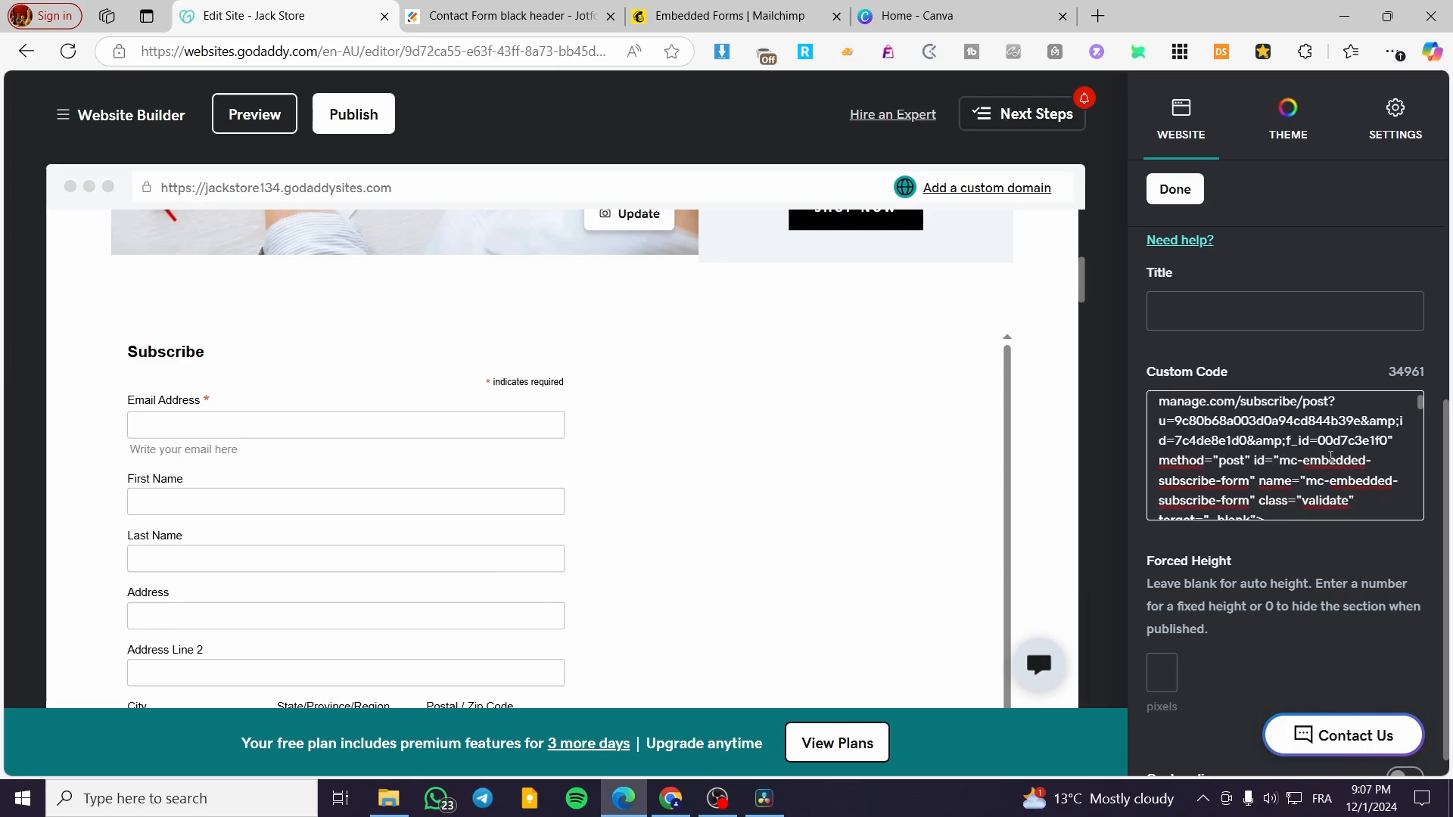
{"action": "scroll", "coordinate": [1326, 452], "scroll_direction": "up", "scroll_amount": 1}
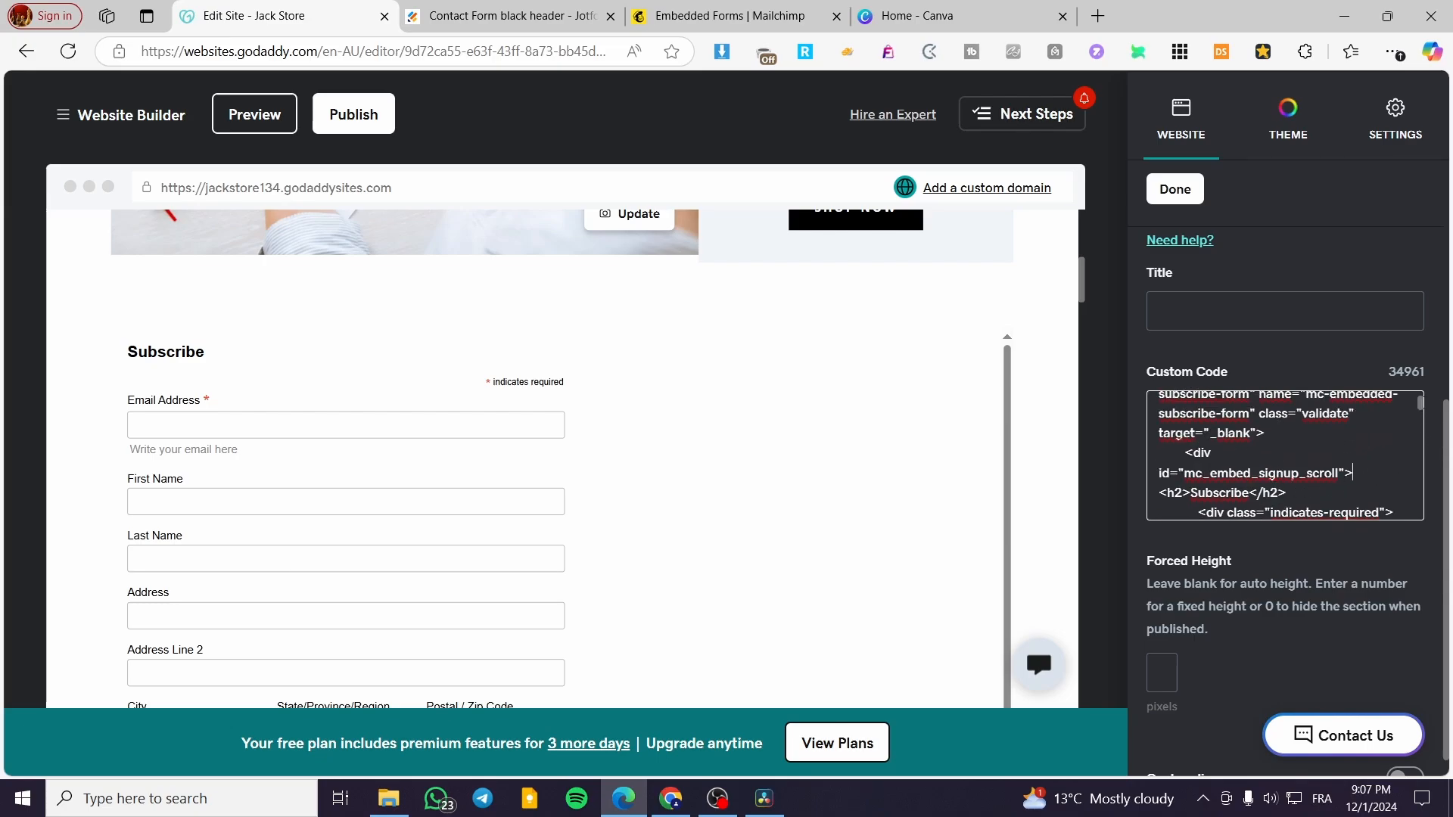
{"action": "scroll", "coordinate": [1352, 472], "scroll_direction": "down", "scroll_amount": 5}
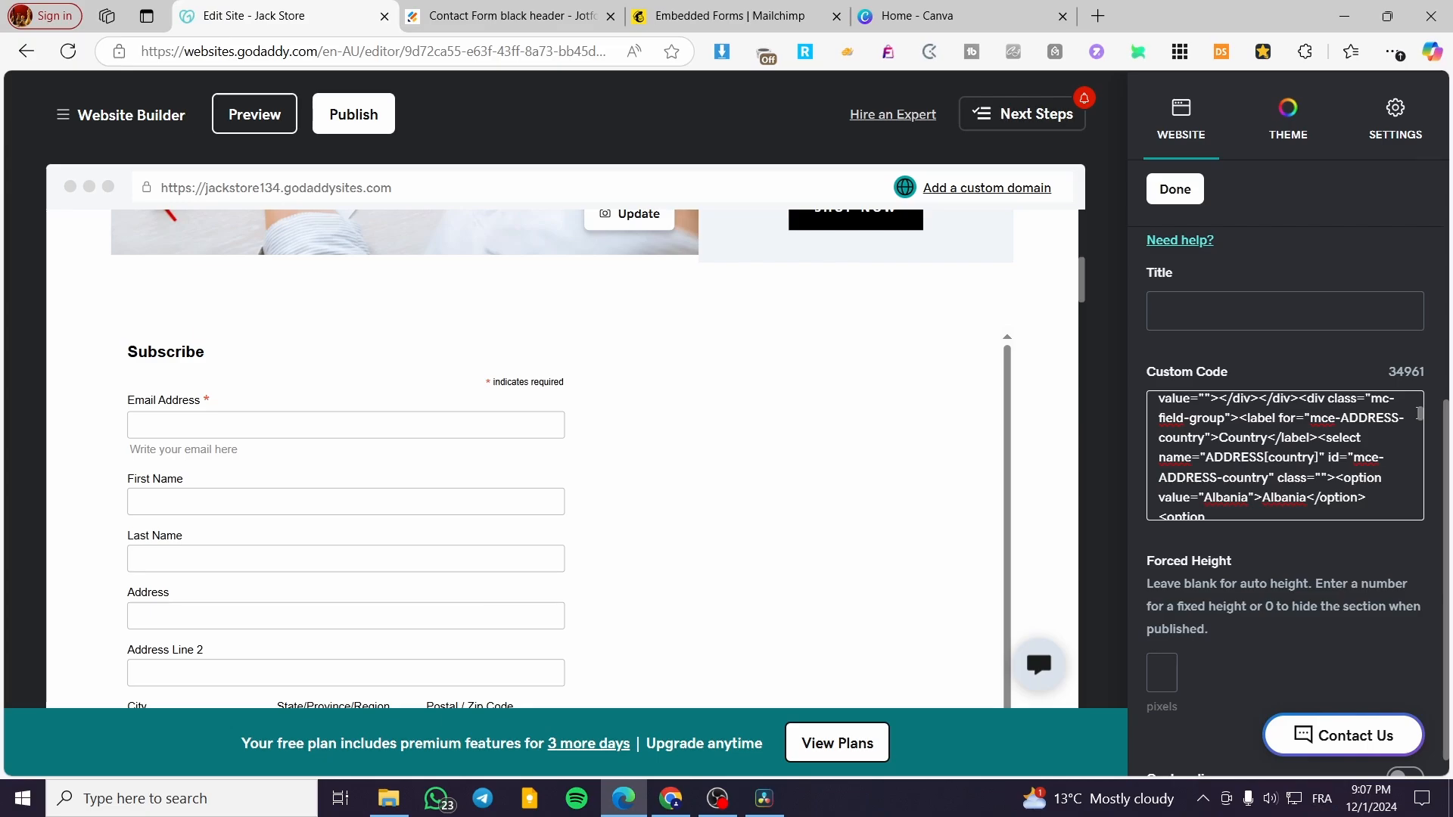
{"action": "scroll", "coordinate": [159, 462], "scroll_direction": "down", "scroll_amount": 3}
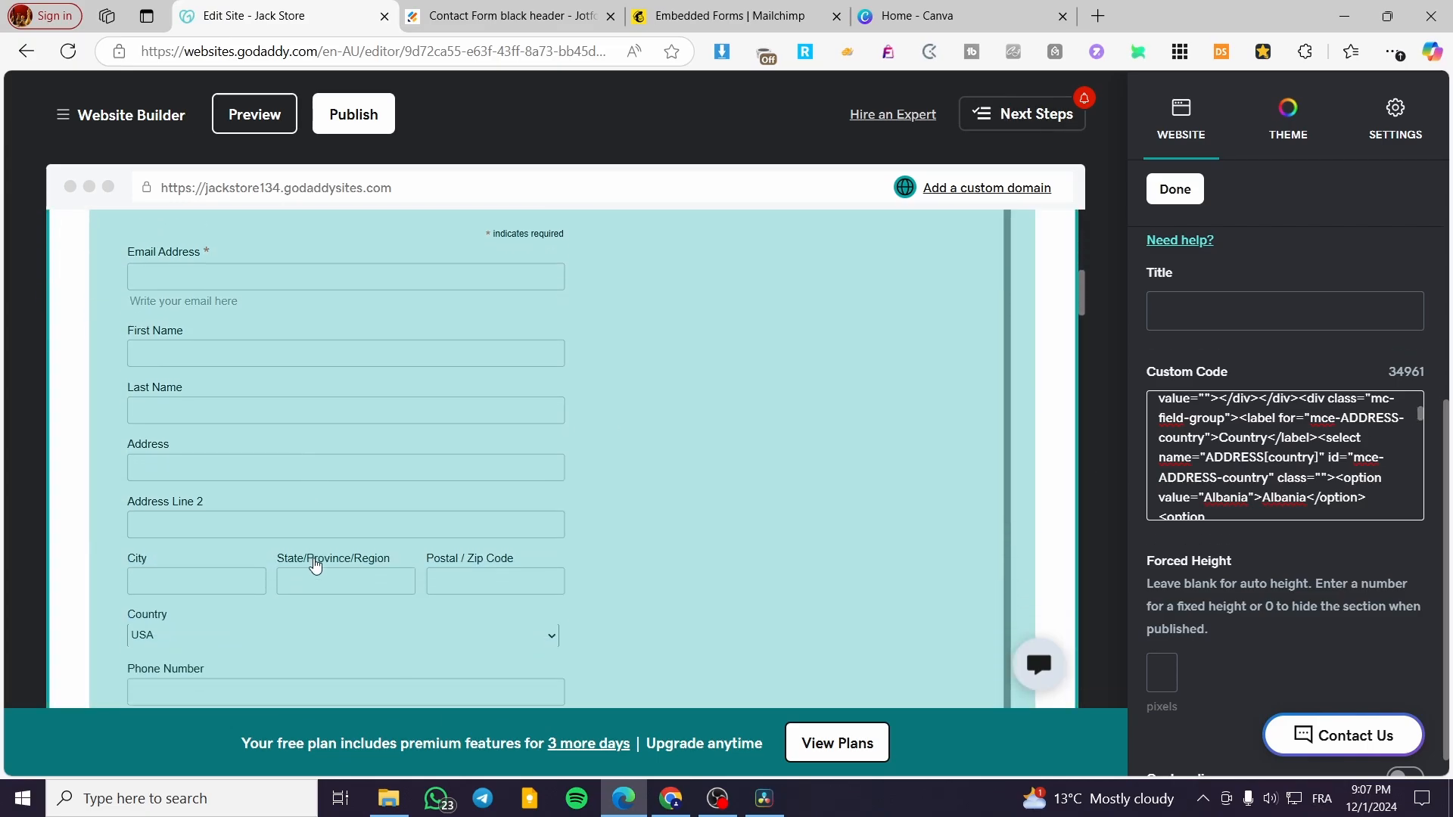
{"action": "scroll", "coordinate": [159, 453], "scroll_direction": "down", "scroll_amount": 3}
{"action": "scroll", "coordinate": [201, 473], "scroll_direction": "up", "scroll_amount": 3}
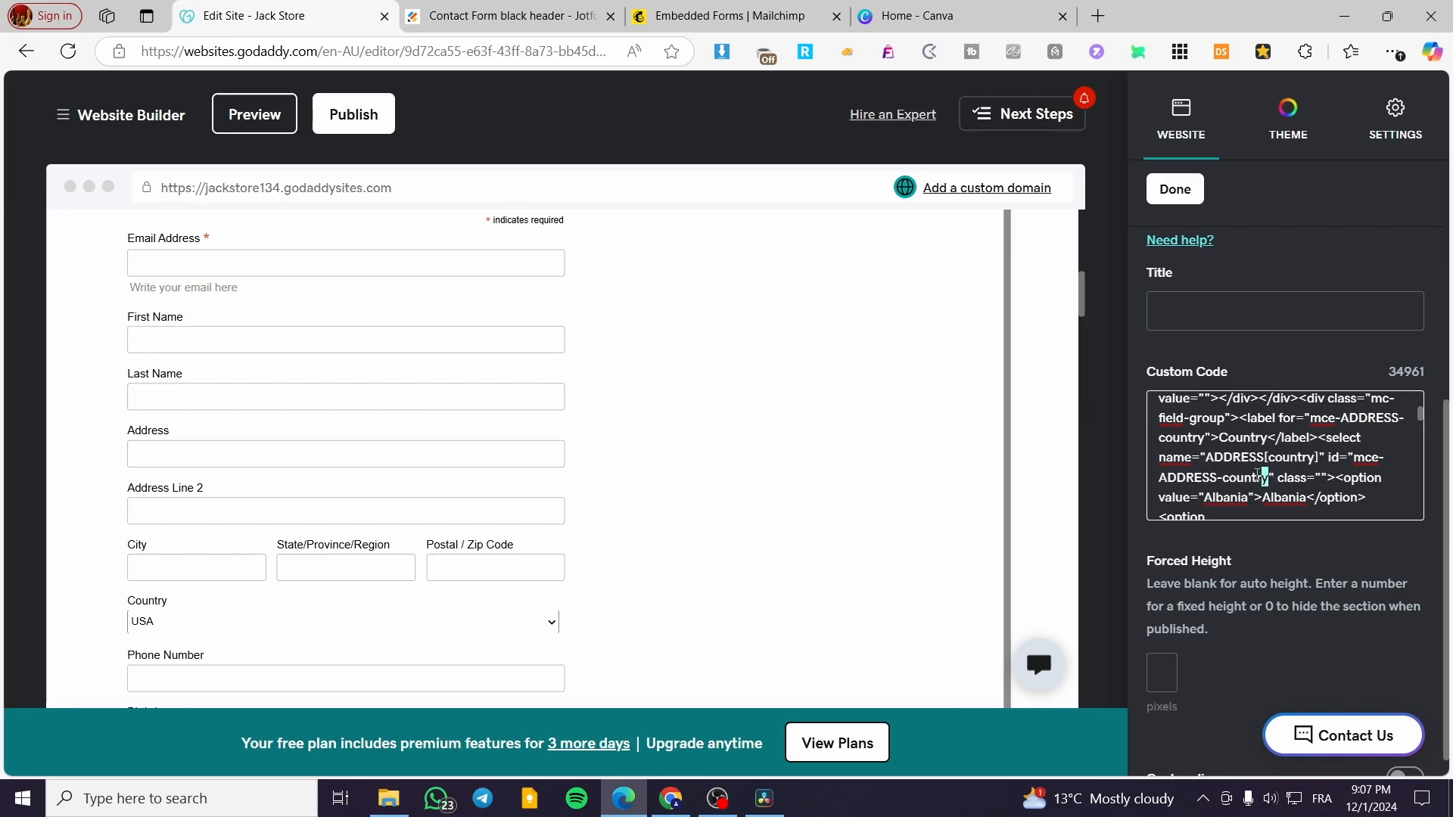
Try altering the ending of the mce-ADDRESS-country id in the custom code and restore the original id
{"action": "type", "text": "ie"}
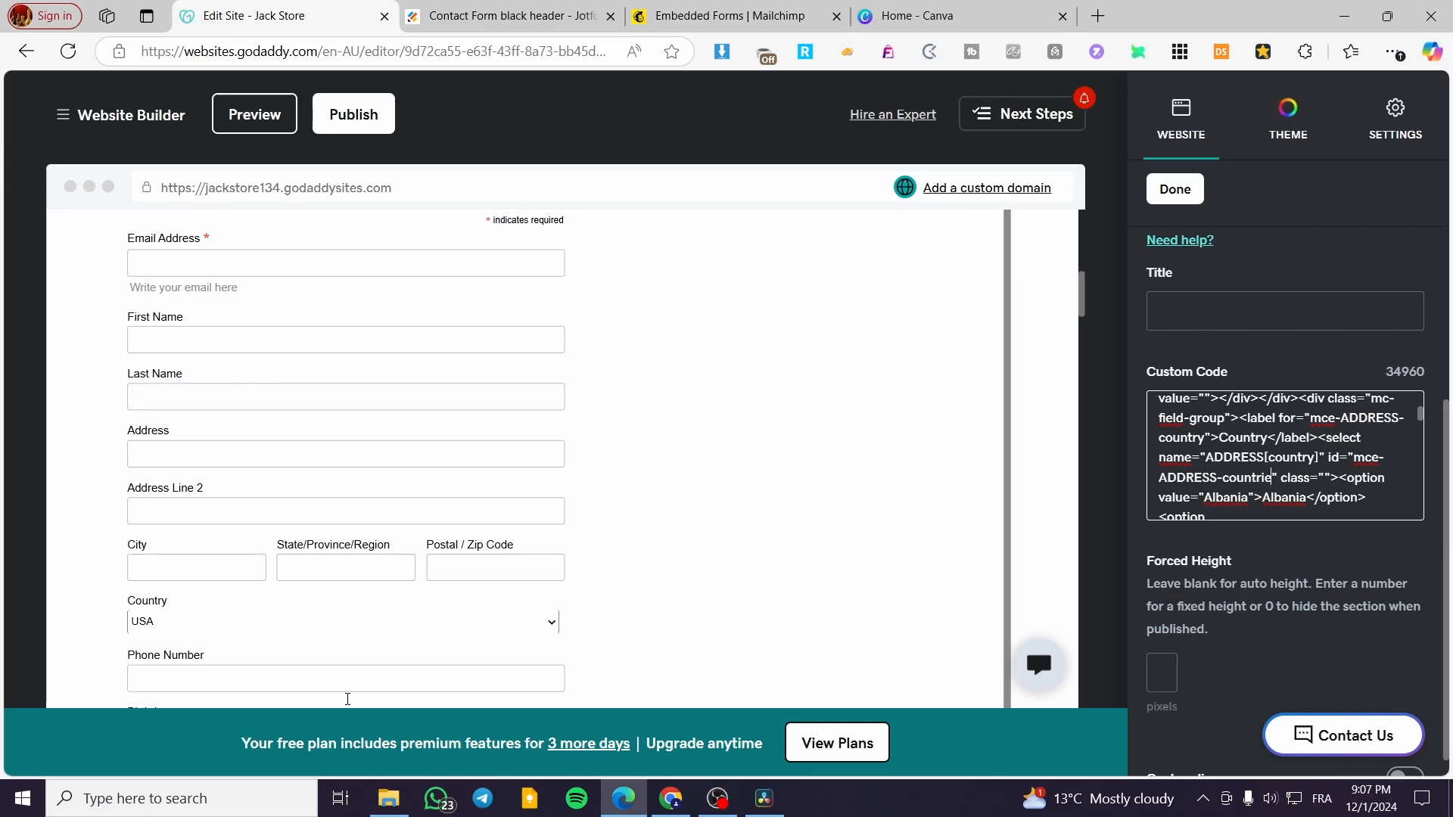
{"action": "scroll", "coordinate": [331, 634], "scroll_direction": "down", "scroll_amount": 2}
{"action": "scroll", "coordinate": [331, 634], "scroll_direction": "up", "scroll_amount": 2}
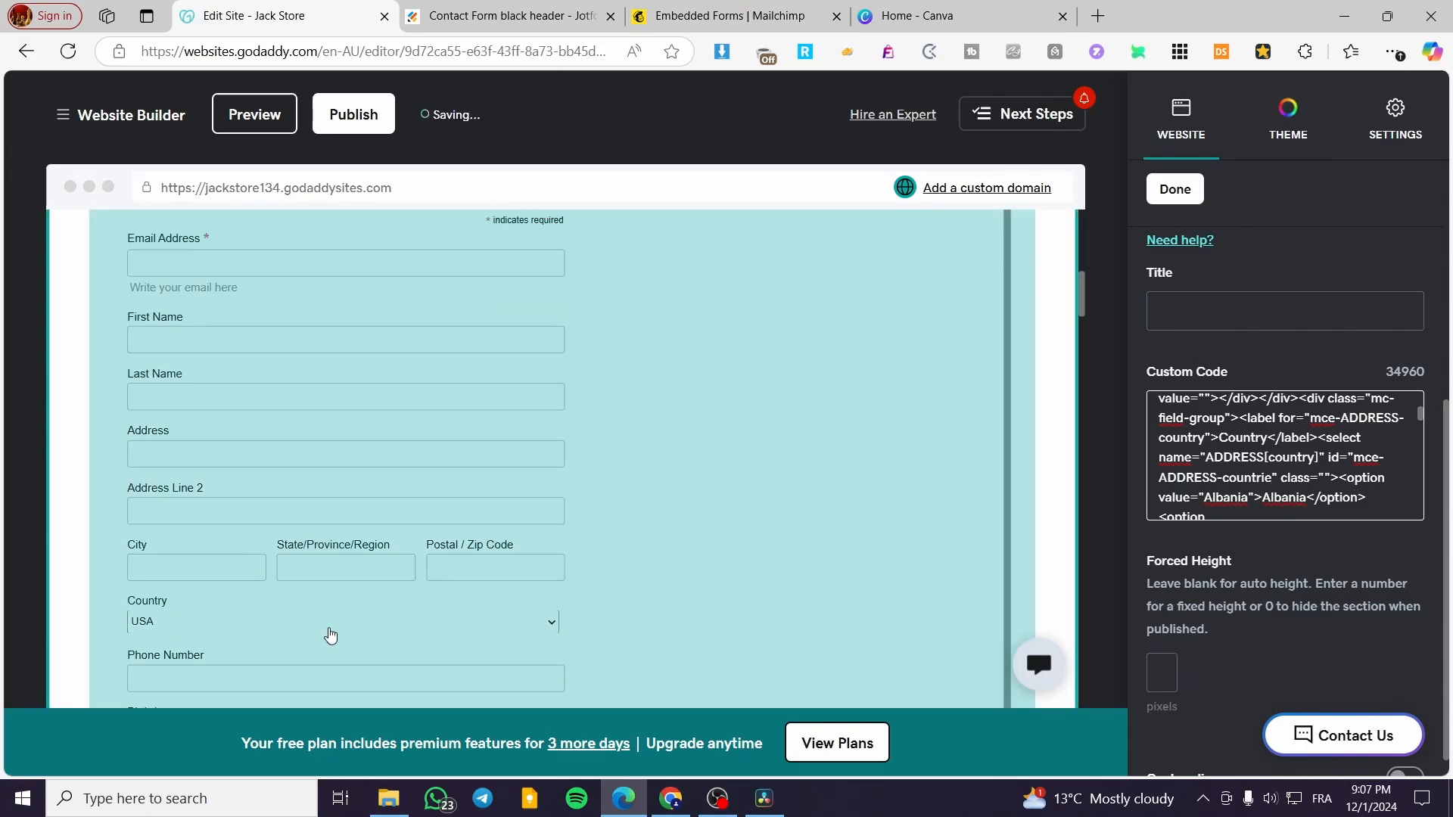
{"action": "scroll", "coordinate": [182, 628], "scroll_direction": "up", "scroll_amount": 1}
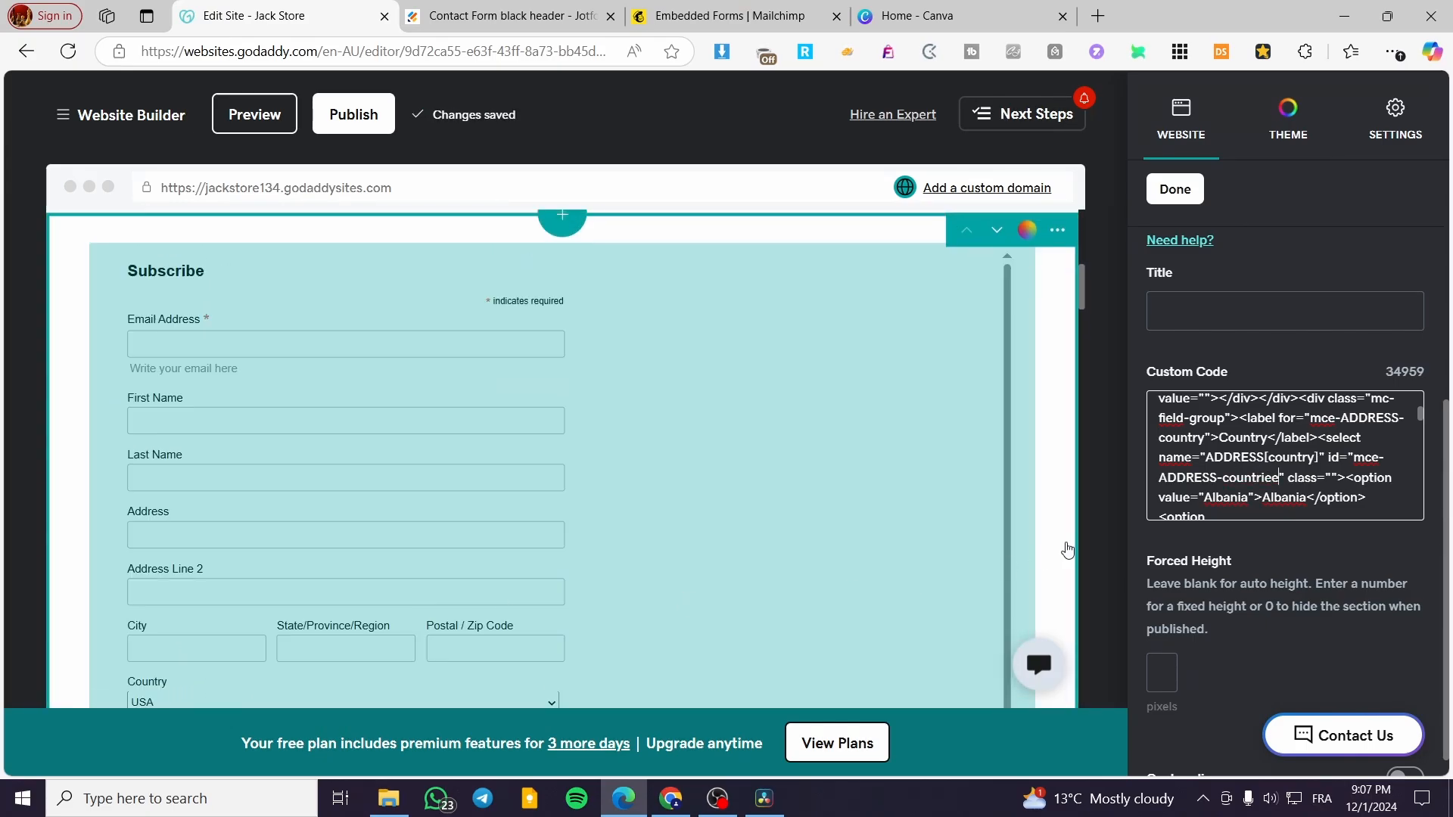
{"action": "type", "text": "eeeeeeeeeeeeeeeeeeee"}
{"action": "key", "text": "BackSpace"}
{"action": "key", "text": "BackSpace"}
{"action": "key", "text": "BackSpace"}
{"action": "key", "text": "BackSpace"}
{"action": "key", "text": "BackSpace"}
{"action": "key", "text": "BackSpace"}
{"action": "key", "text": "BackSpace"}
{"action": "key", "text": "BackSpace"}
{"action": "key", "text": "BackSpace"}
{"action": "key", "text": "BackSpace"}
{"action": "key", "text": "BackSpace"}
{"action": "key", "text": "BackSpace"}
{"action": "key", "text": "BackSpace"}
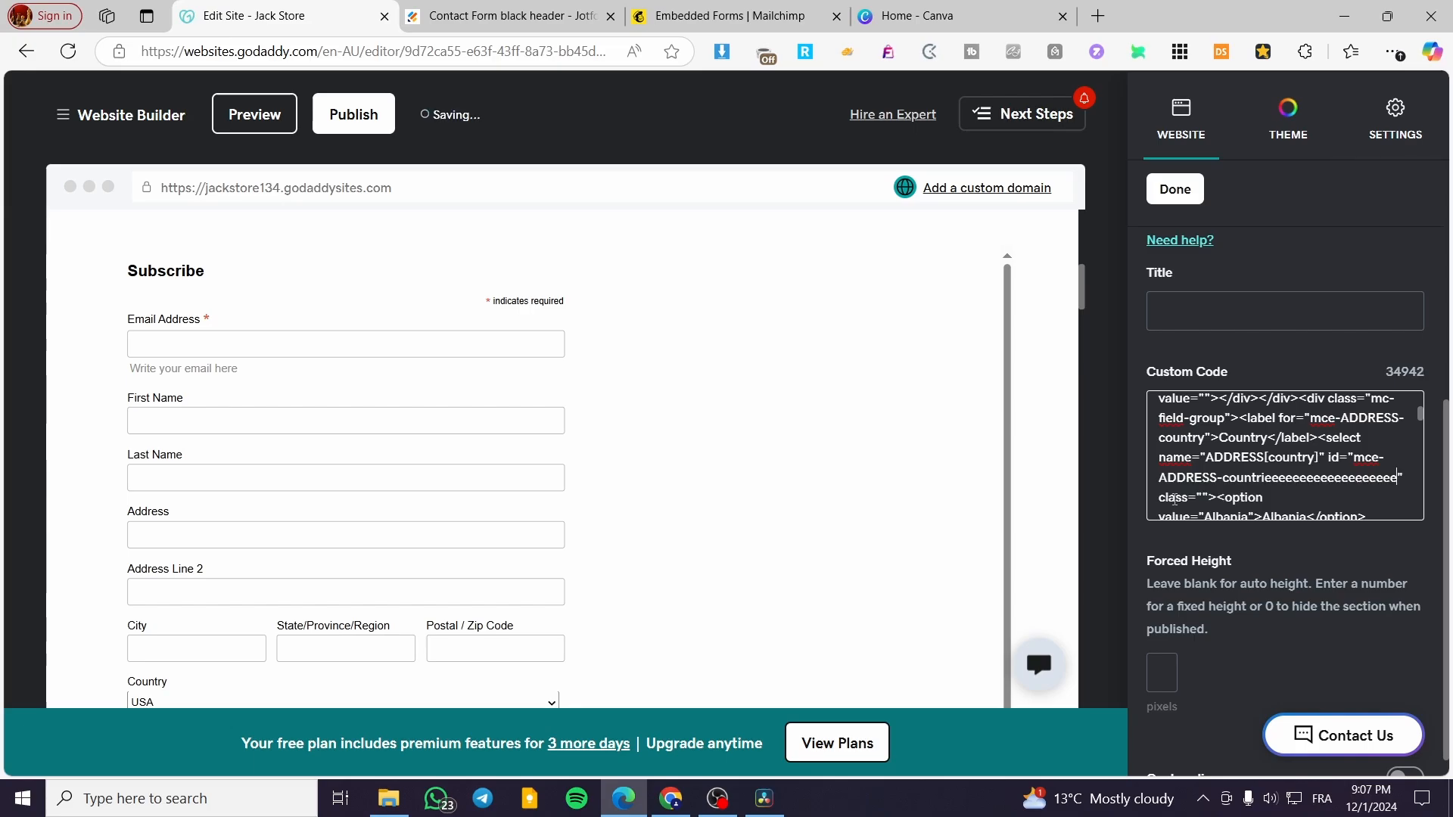
{"action": "key", "text": "BackSpace"}
{"action": "key", "text": "BackSpace"}
{"action": "key", "text": "BackSpace"}
{"action": "key", "text": "BackSpace"}
{"action": "key", "text": "BackSpace"}
{"action": "key", "text": "BackSpace"}
{"action": "key", "text": "BackSpace"}
{"action": "key", "text": "BackSpace"}
{"action": "key", "text": "BackSpace"}
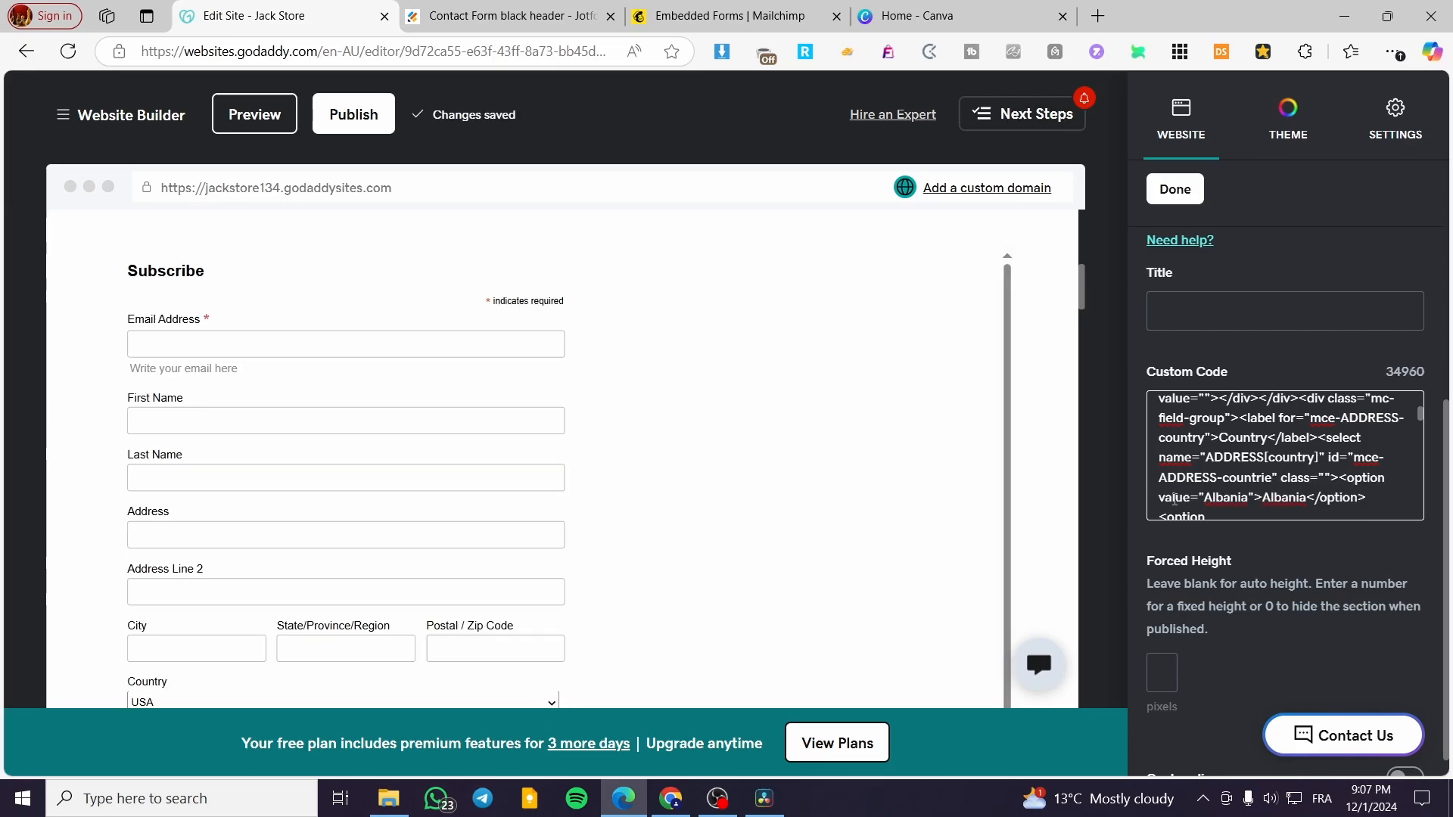
{"action": "type", "text": "y"}
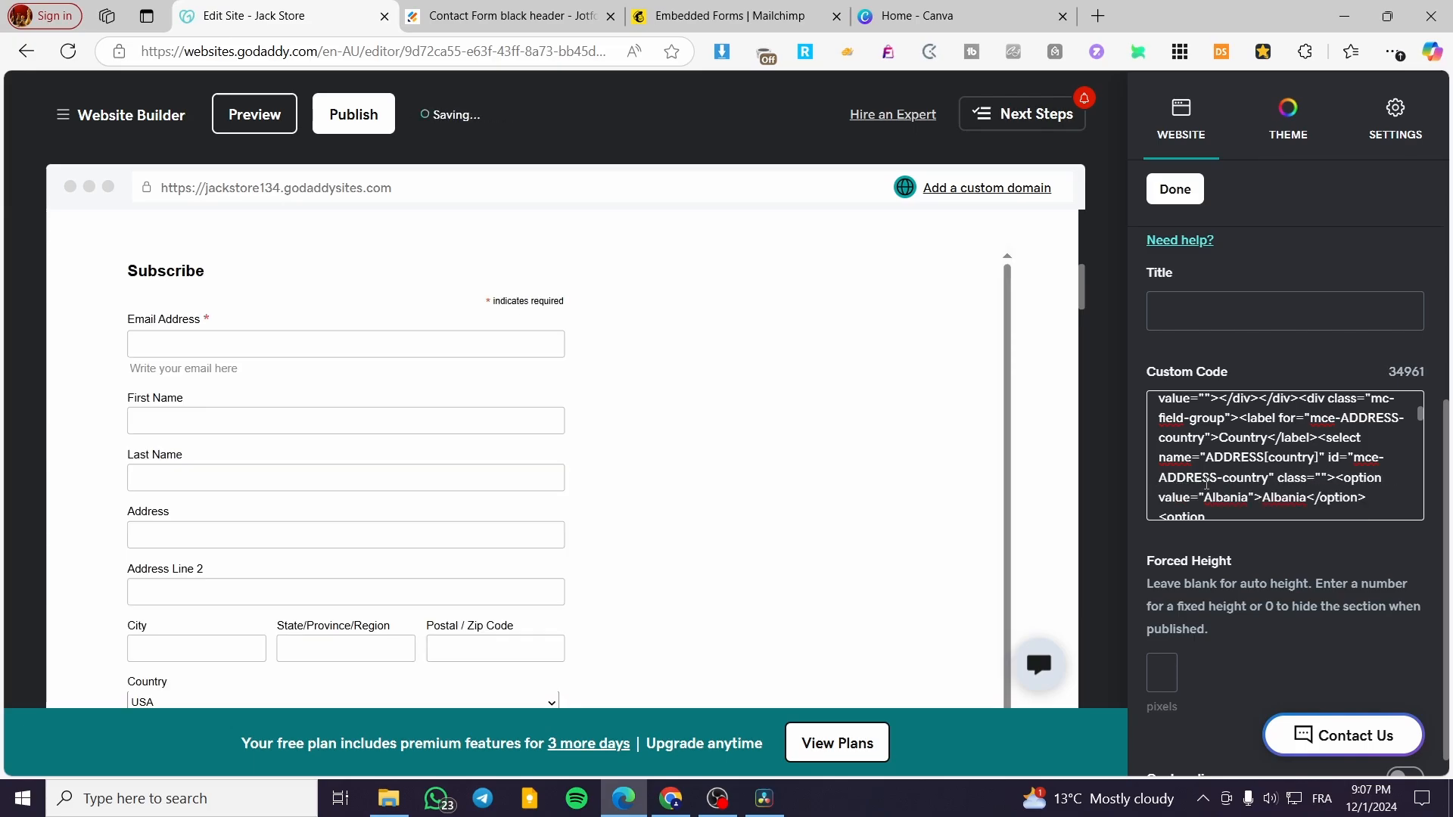
Remove all of the Mailchimp form code from the HTML section's custom code
{"action": "scroll", "coordinate": [1268, 475], "scroll_direction": "down", "scroll_amount": 1}
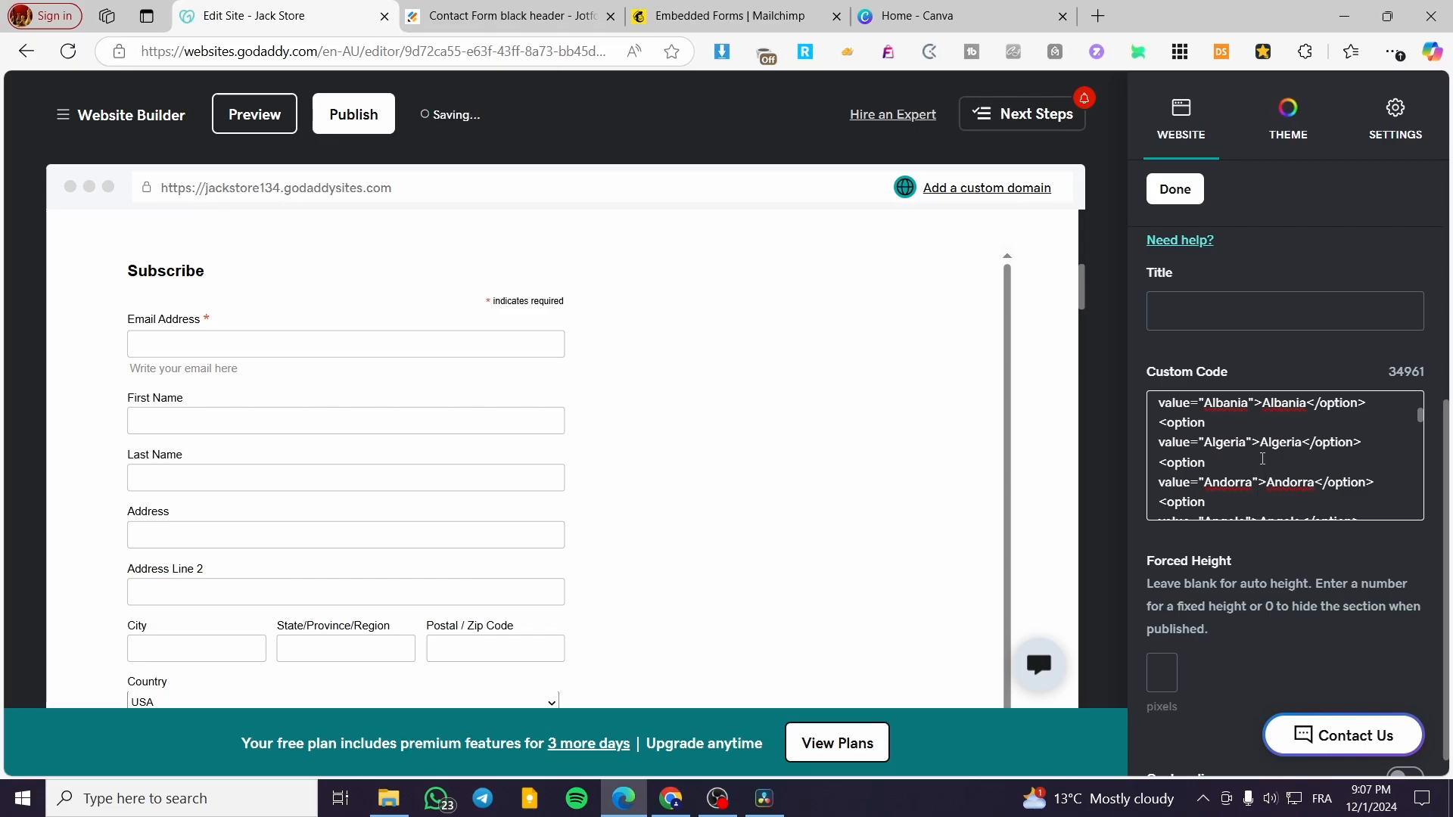
{"action": "scroll", "coordinate": [1358, 460], "scroll_direction": "down", "scroll_amount": 1}
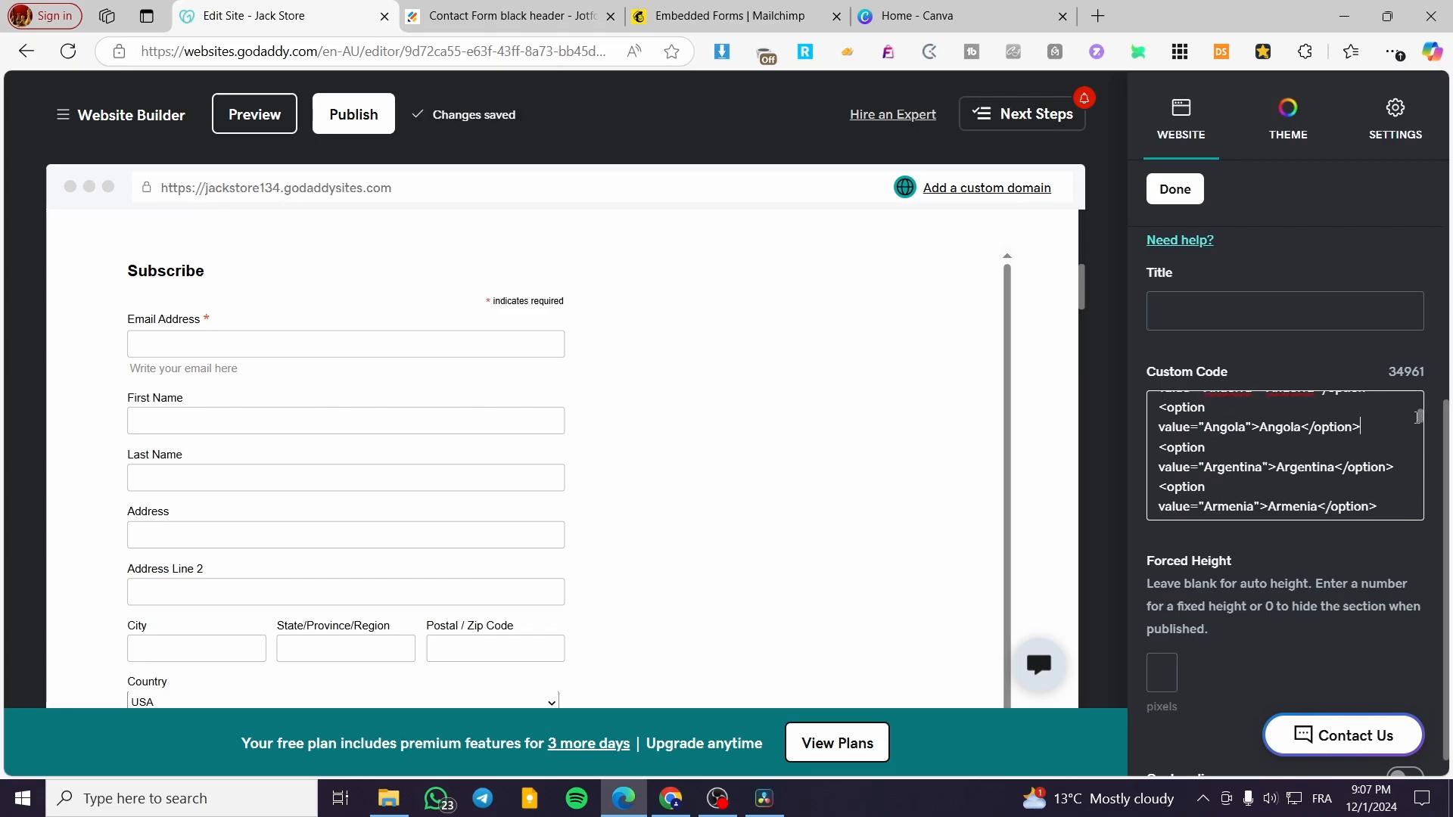
{"action": "left_click_drag", "start_coordinate": [1421, 416], "coordinate": [1429, 501]}
{"action": "right_click", "coordinate": [1428, 502]}
{"action": "key", "text": "Escape"}
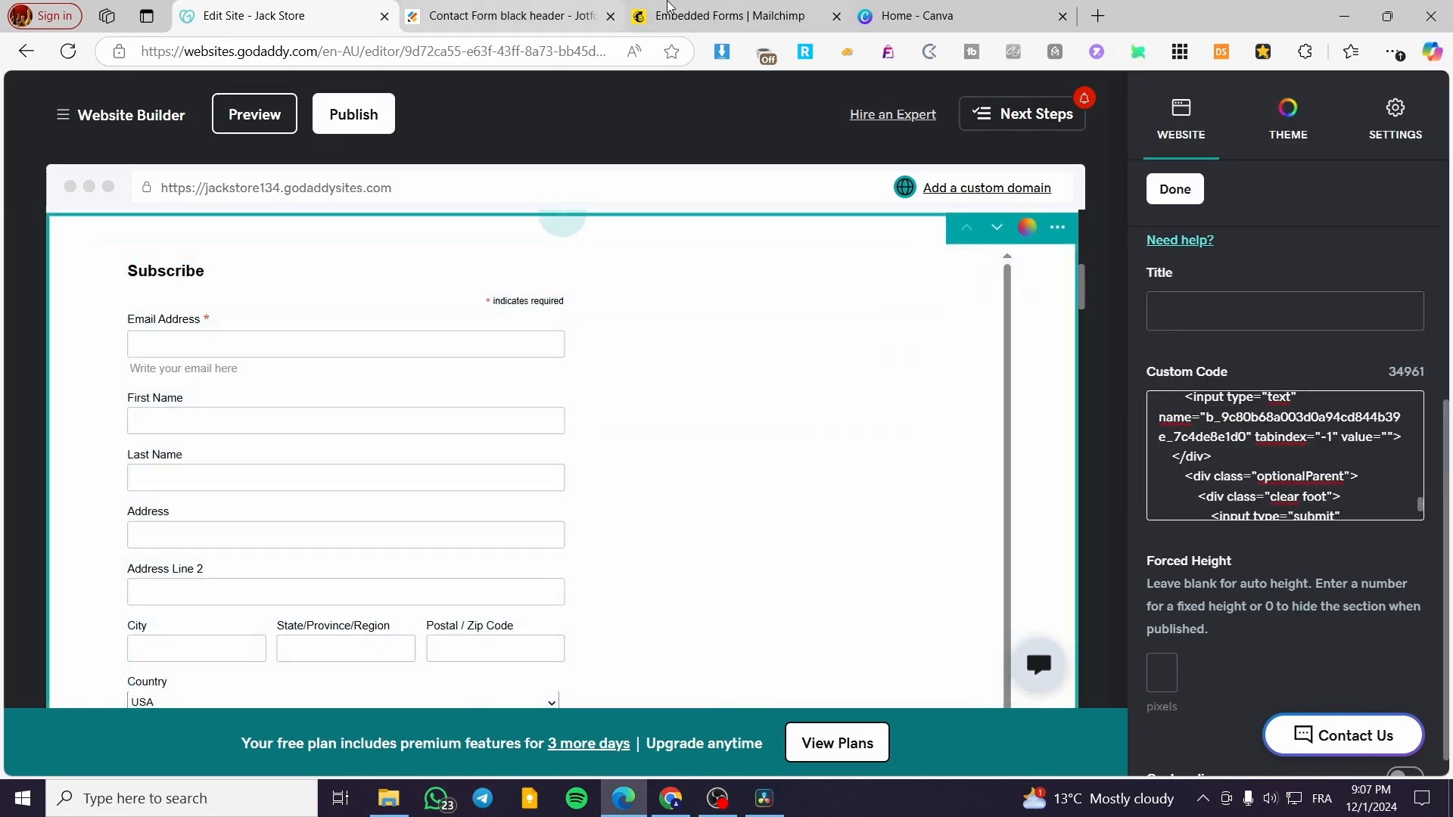
{"action": "left_click", "coordinate": [768, 7]}
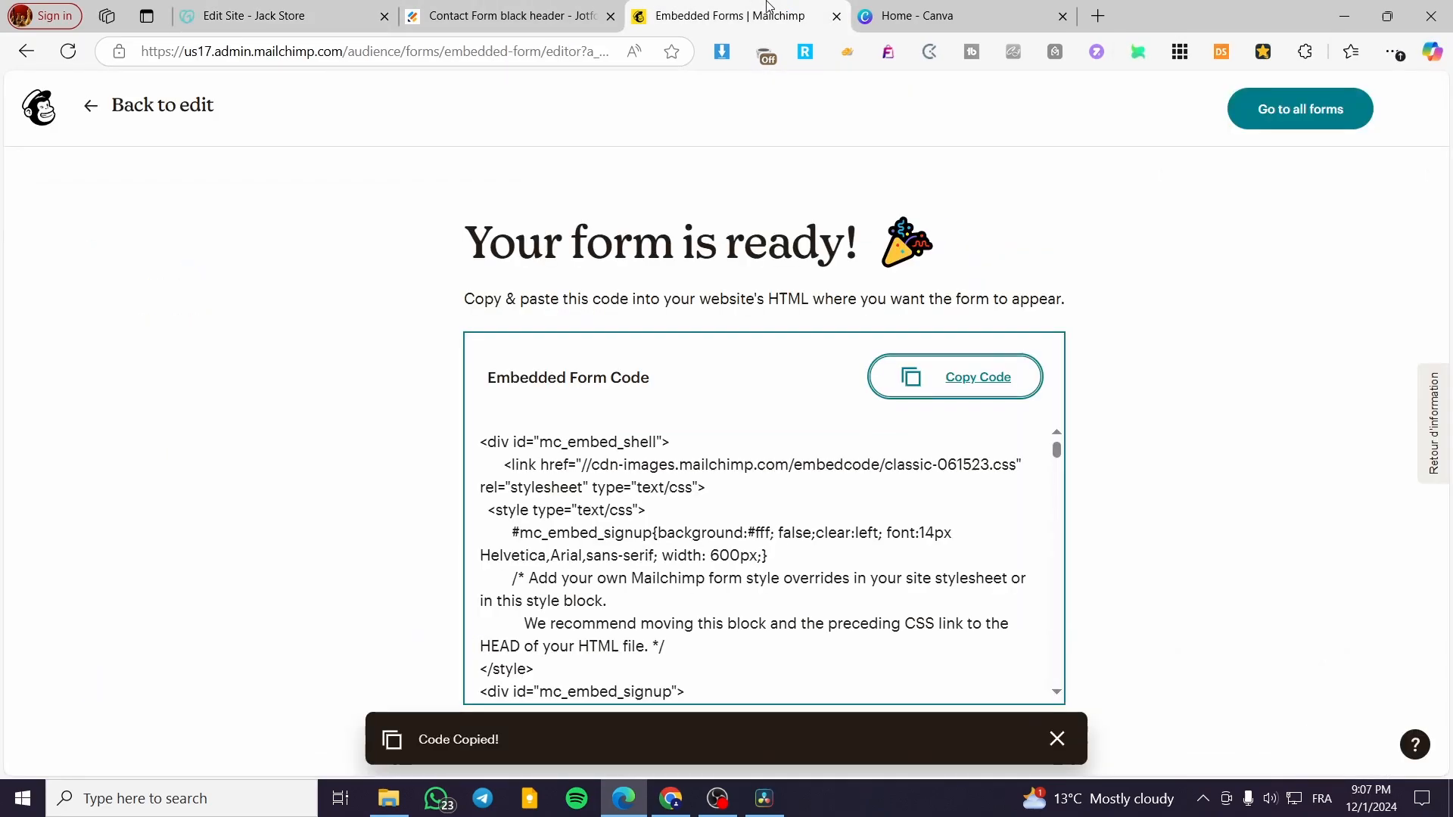
{"action": "left_click", "coordinate": [932, 9]}
{"action": "left_click", "coordinate": [254, 15]}
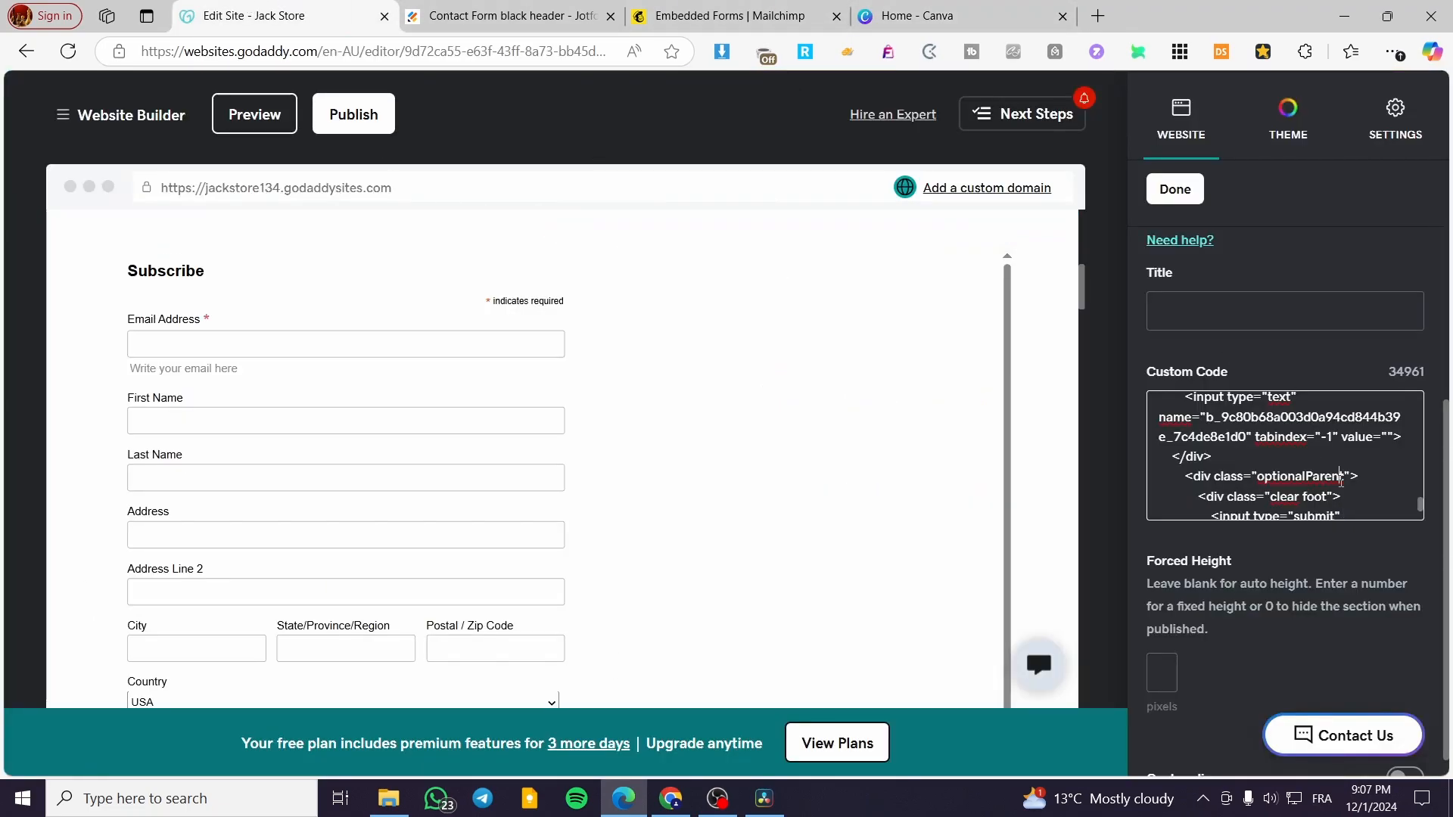
{"action": "key", "text": "ctrl+a"}
{"action": "key", "text": "ctrl+x"}
Switch to Canva and open the Red and Black Modern Paper Illustrative Pizza Restaurant Presentation design
{"action": "left_click", "coordinate": [912, 15]}
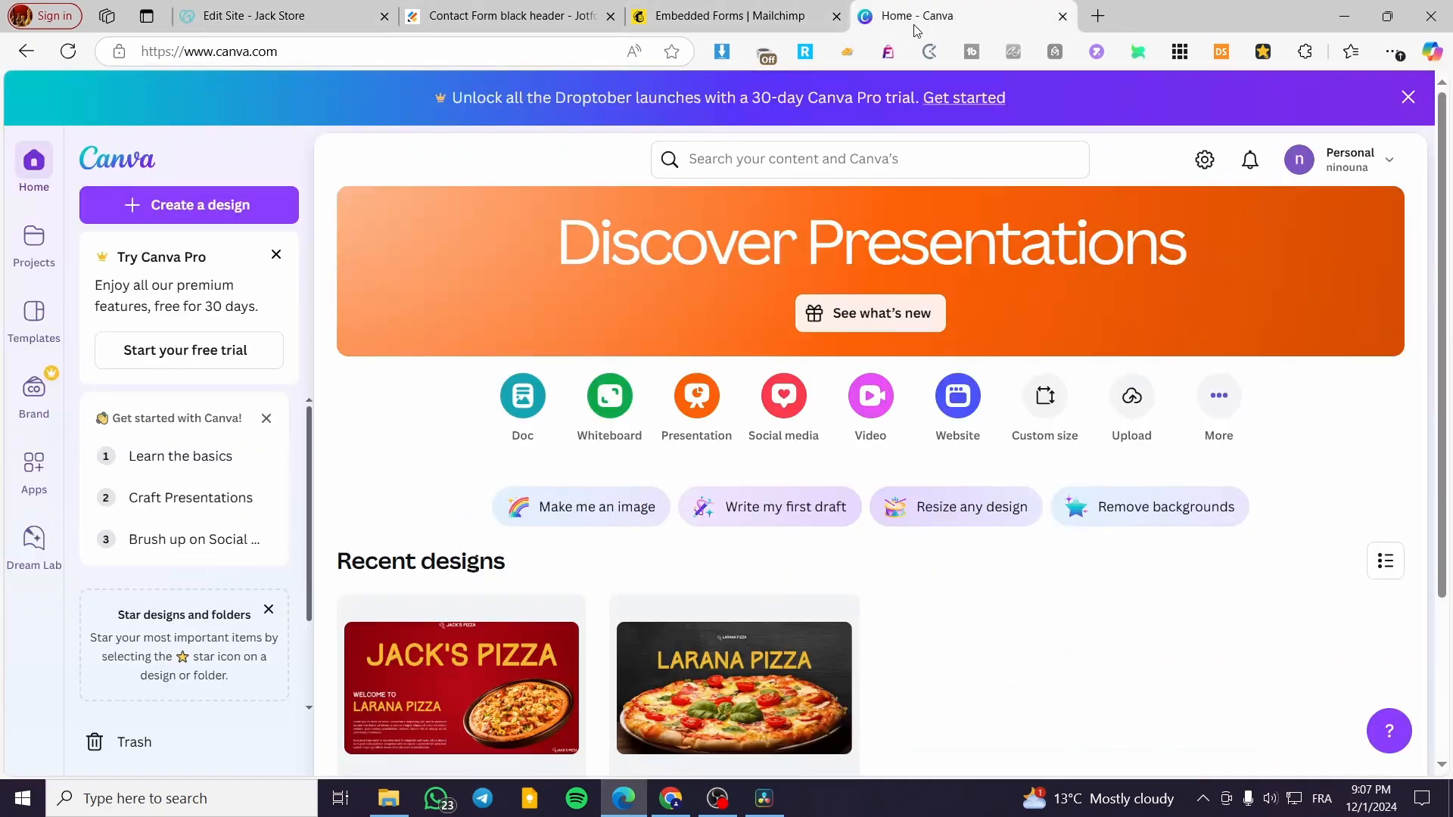
{"action": "scroll", "coordinate": [831, 598], "scroll_direction": "down", "scroll_amount": 3}
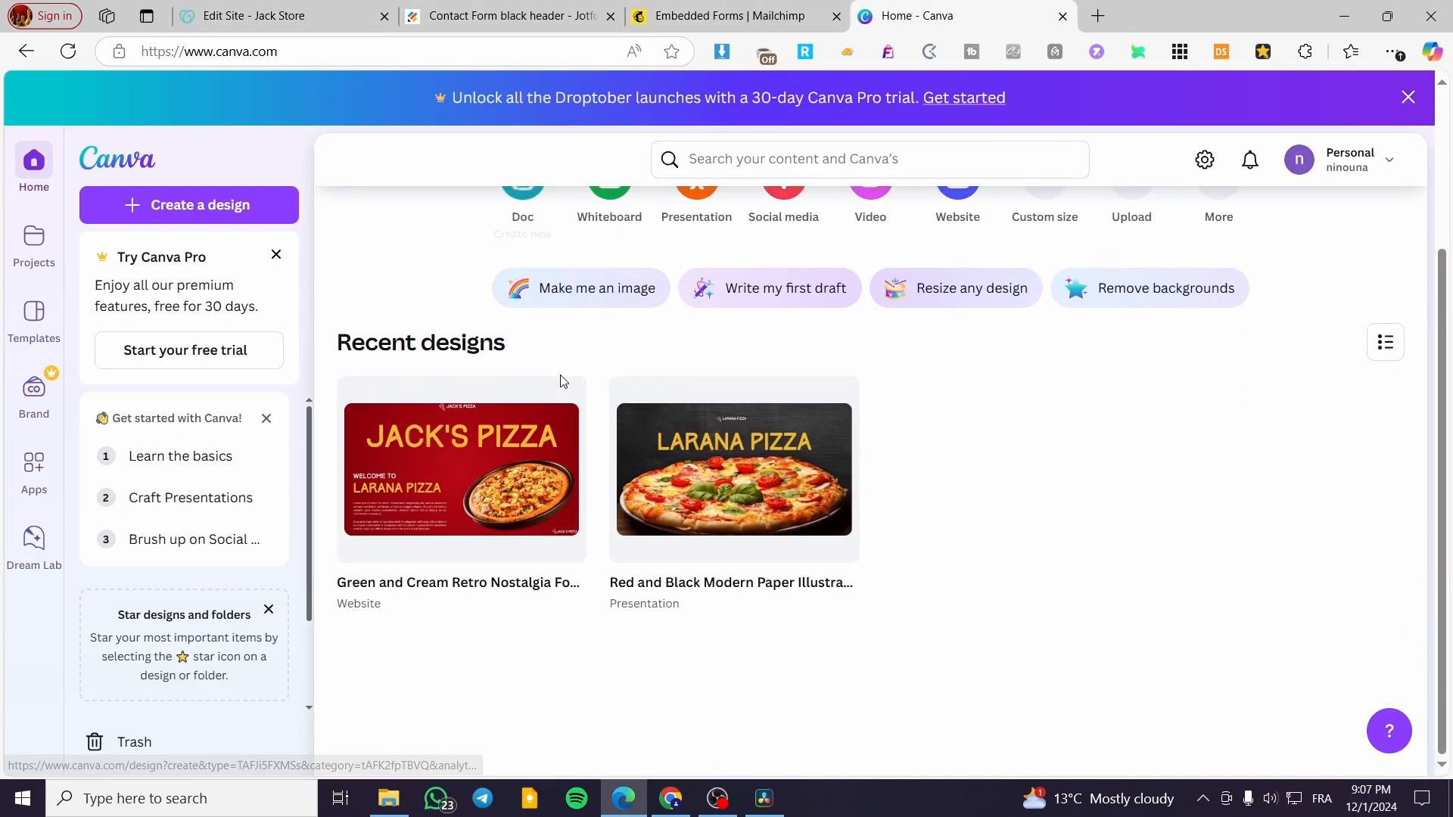
{"action": "left_click", "coordinate": [760, 507]}
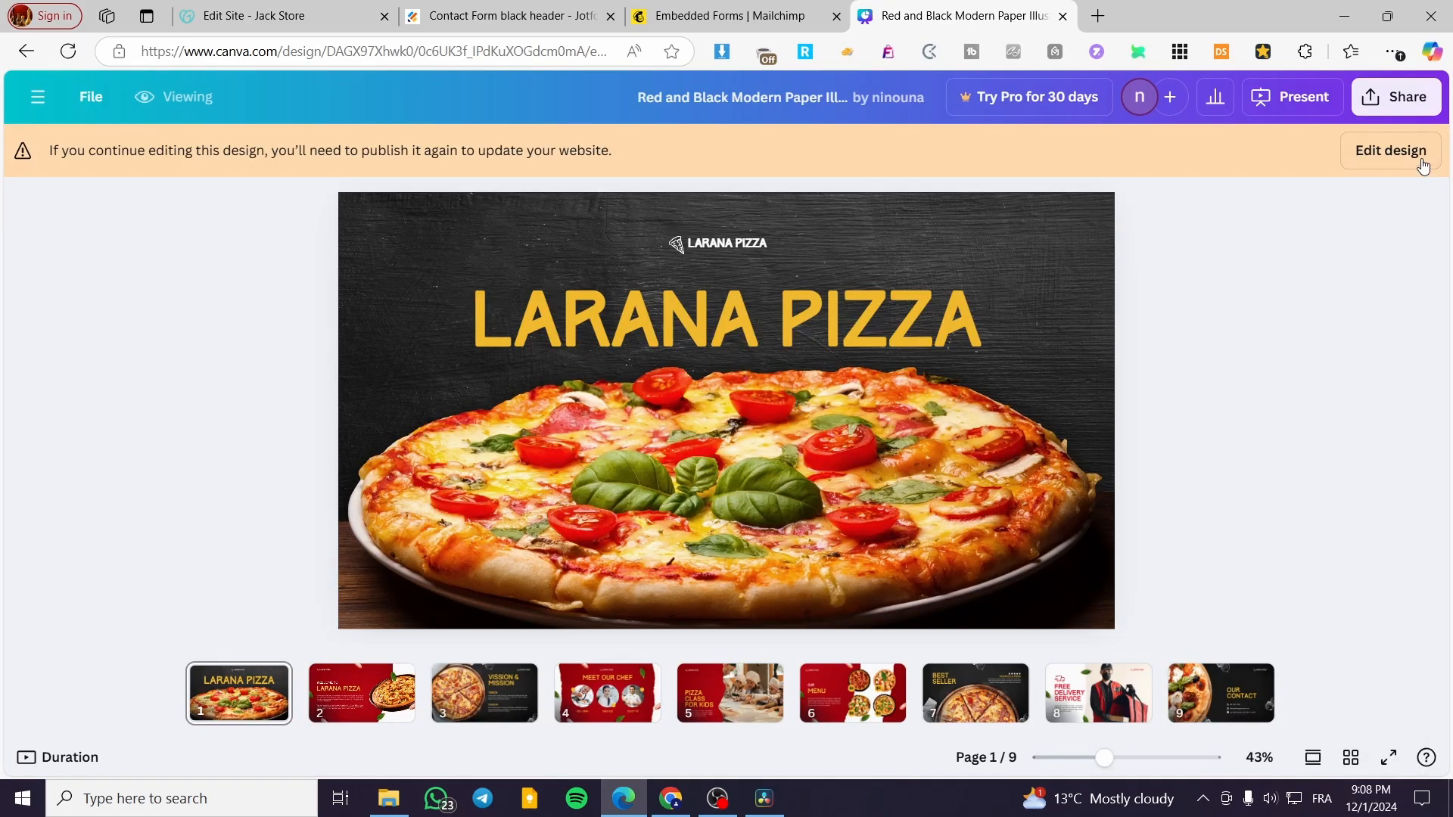
Create embed links for the pizza presentation and copy its HTML embed code
{"action": "left_click", "coordinate": [1426, 98]}
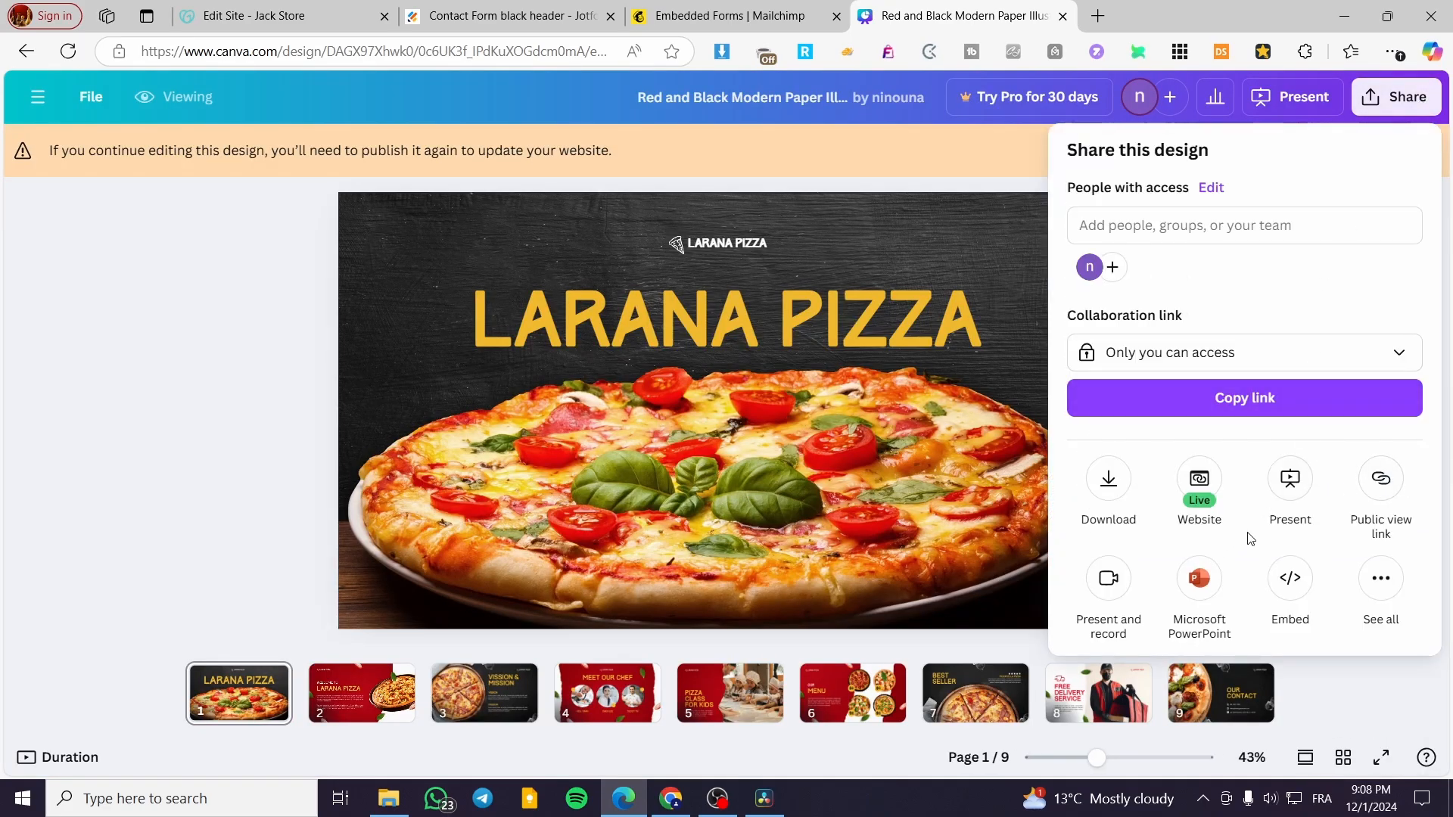
{"action": "left_click", "coordinate": [1292, 579]}
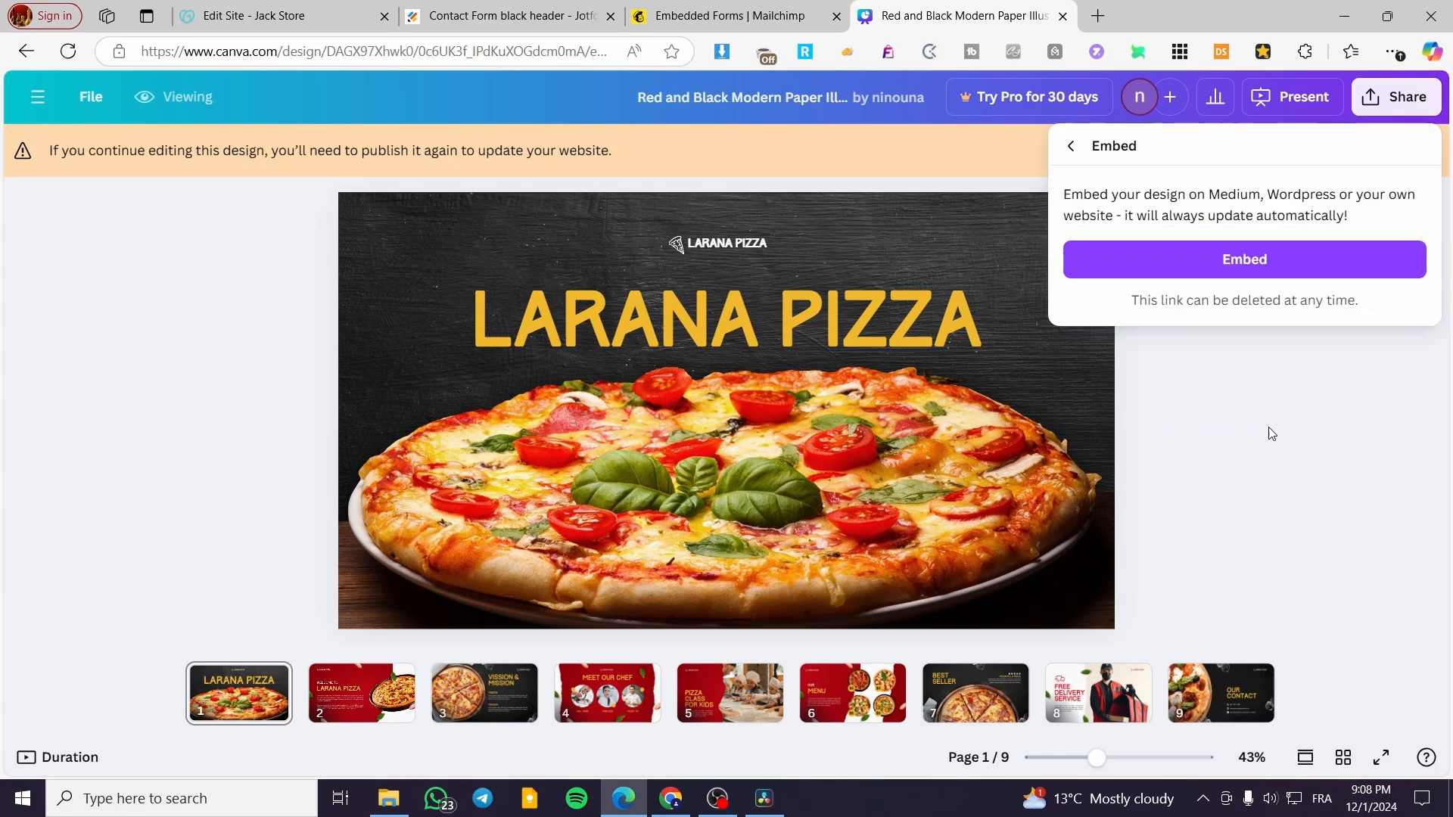
{"action": "left_click", "coordinate": [1251, 258]}
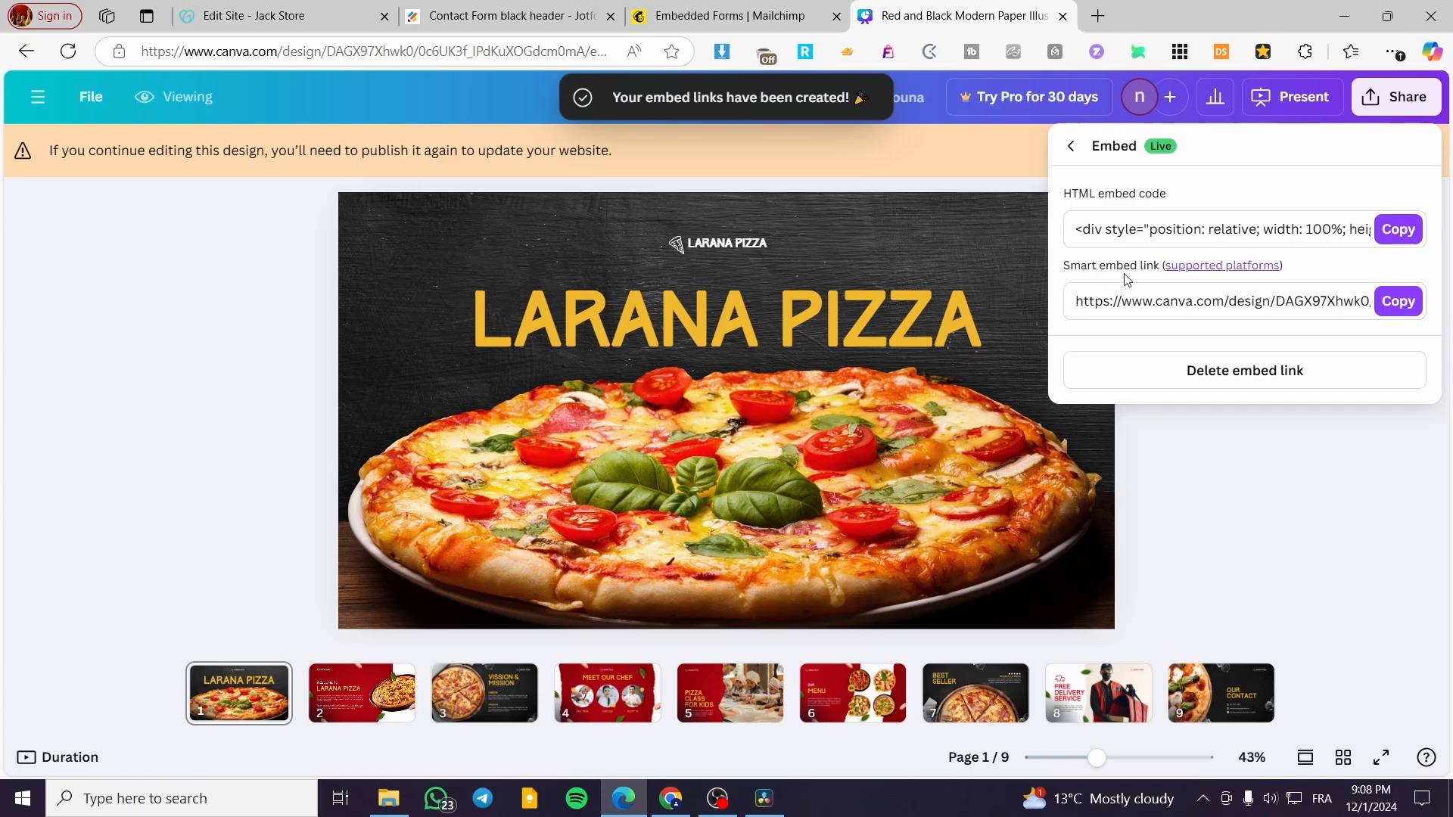
{"action": "left_click", "coordinate": [1405, 233]}
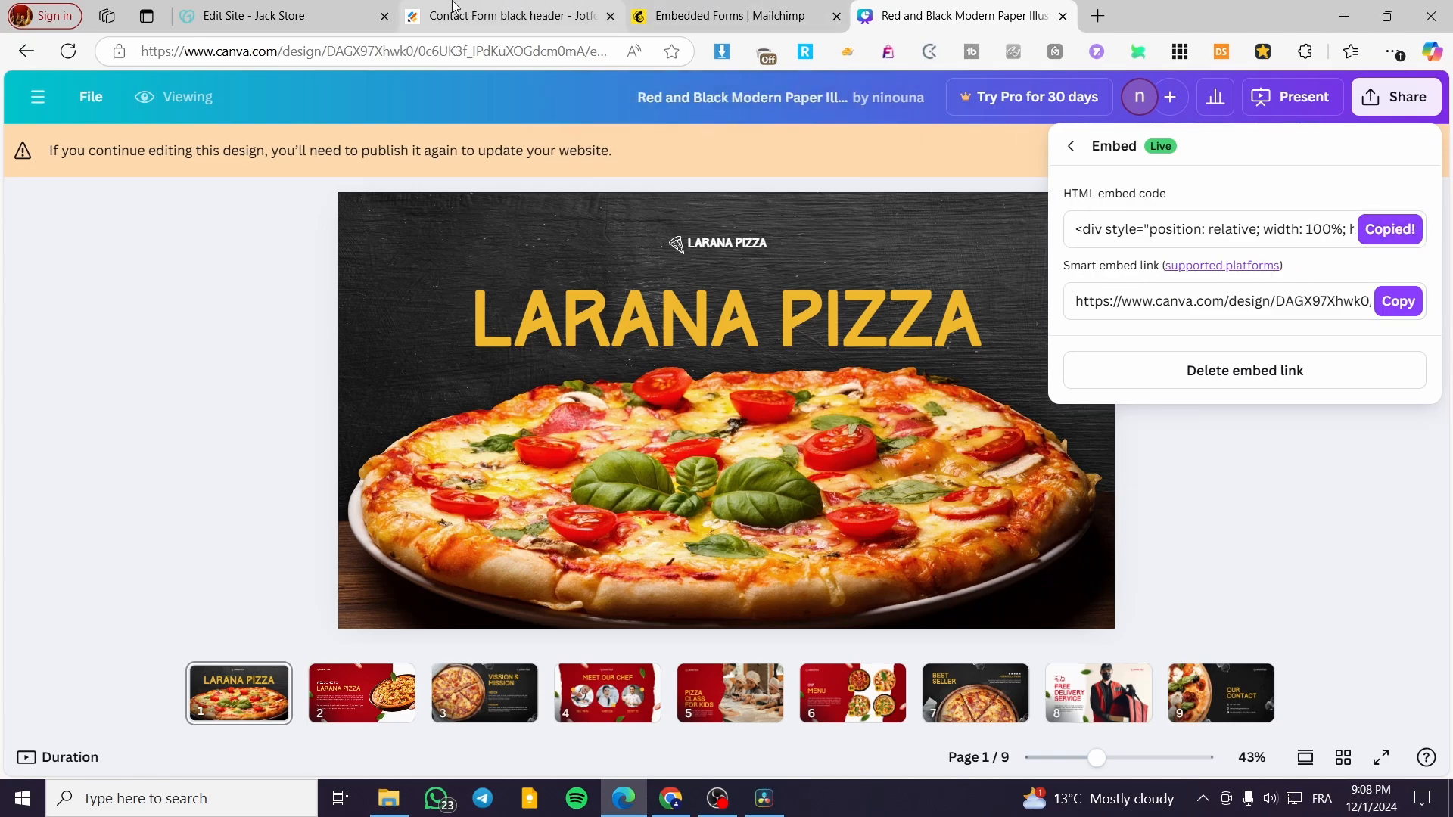
Switch to the GoDaddy editor, paste the Canva embed code as the HTML section's custom code and review the code
{"action": "left_click", "coordinate": [287, 15]}
{"action": "key", "text": "ctrl+v"}
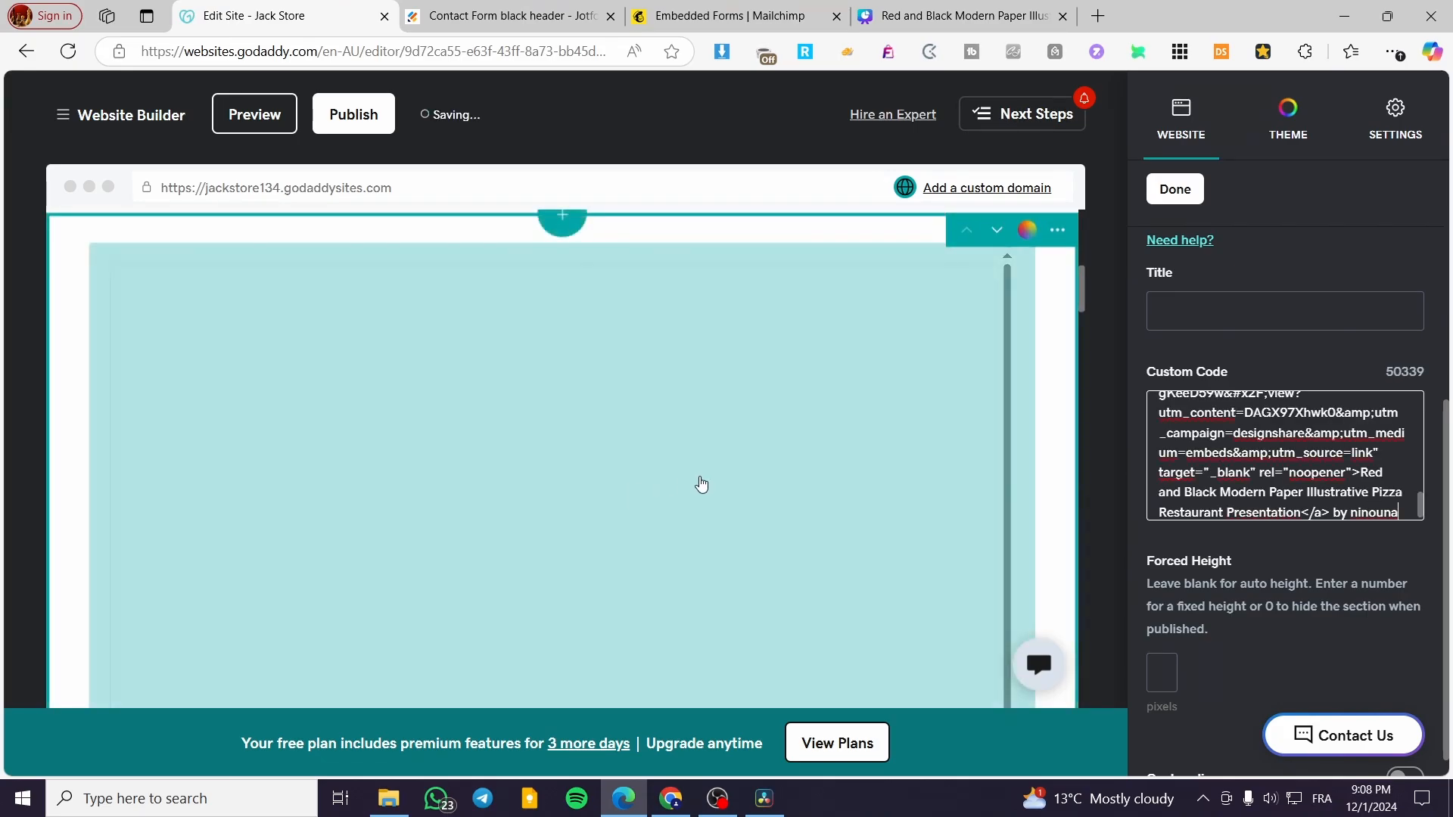
{"action": "scroll", "coordinate": [1284, 491], "scroll_direction": "up", "scroll_amount": 5}
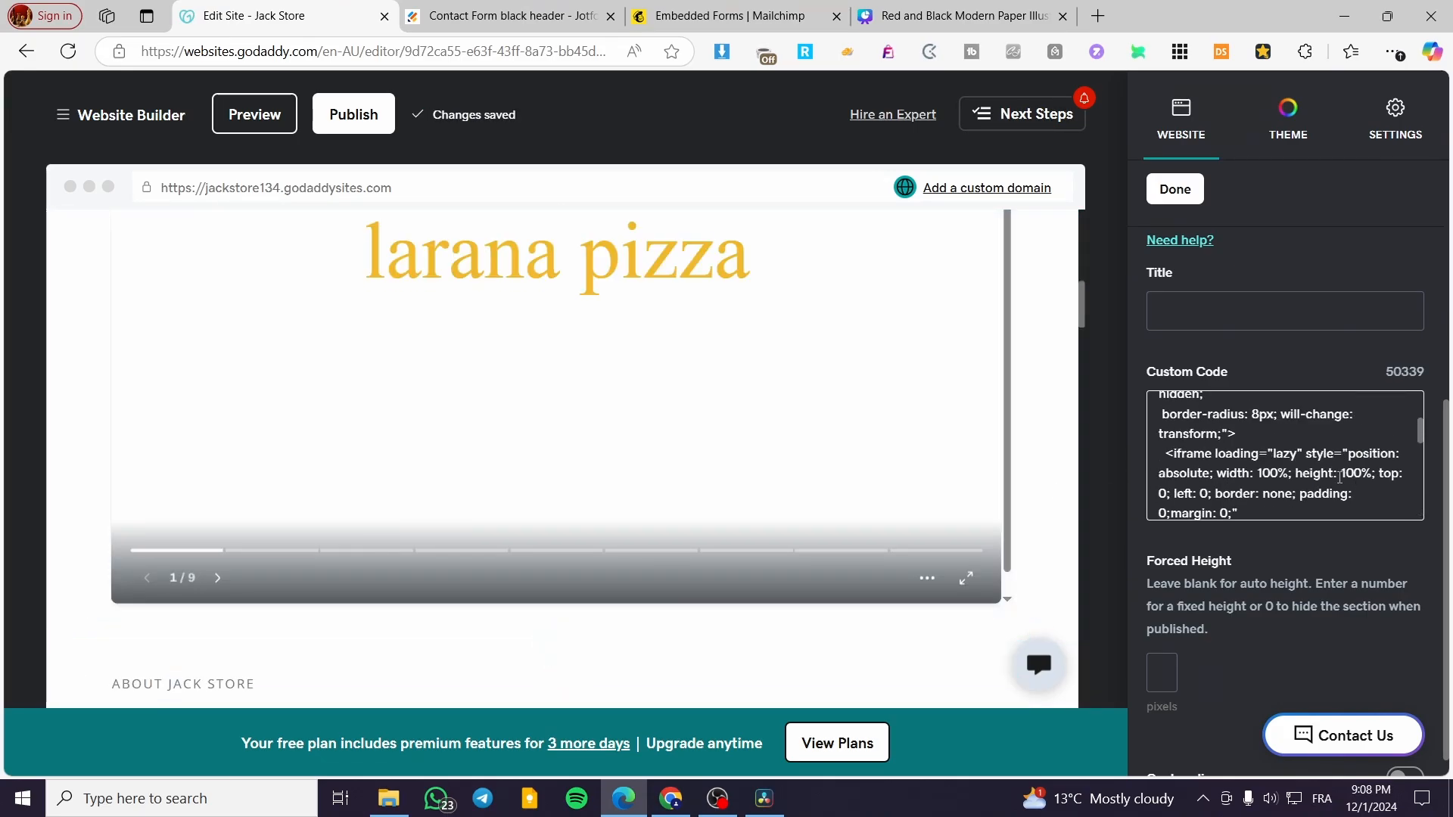
{"action": "scroll", "coordinate": [463, 506], "scroll_direction": "up", "scroll_amount": 3}
{"action": "scroll", "coordinate": [640, 493], "scroll_direction": "down", "scroll_amount": 2}
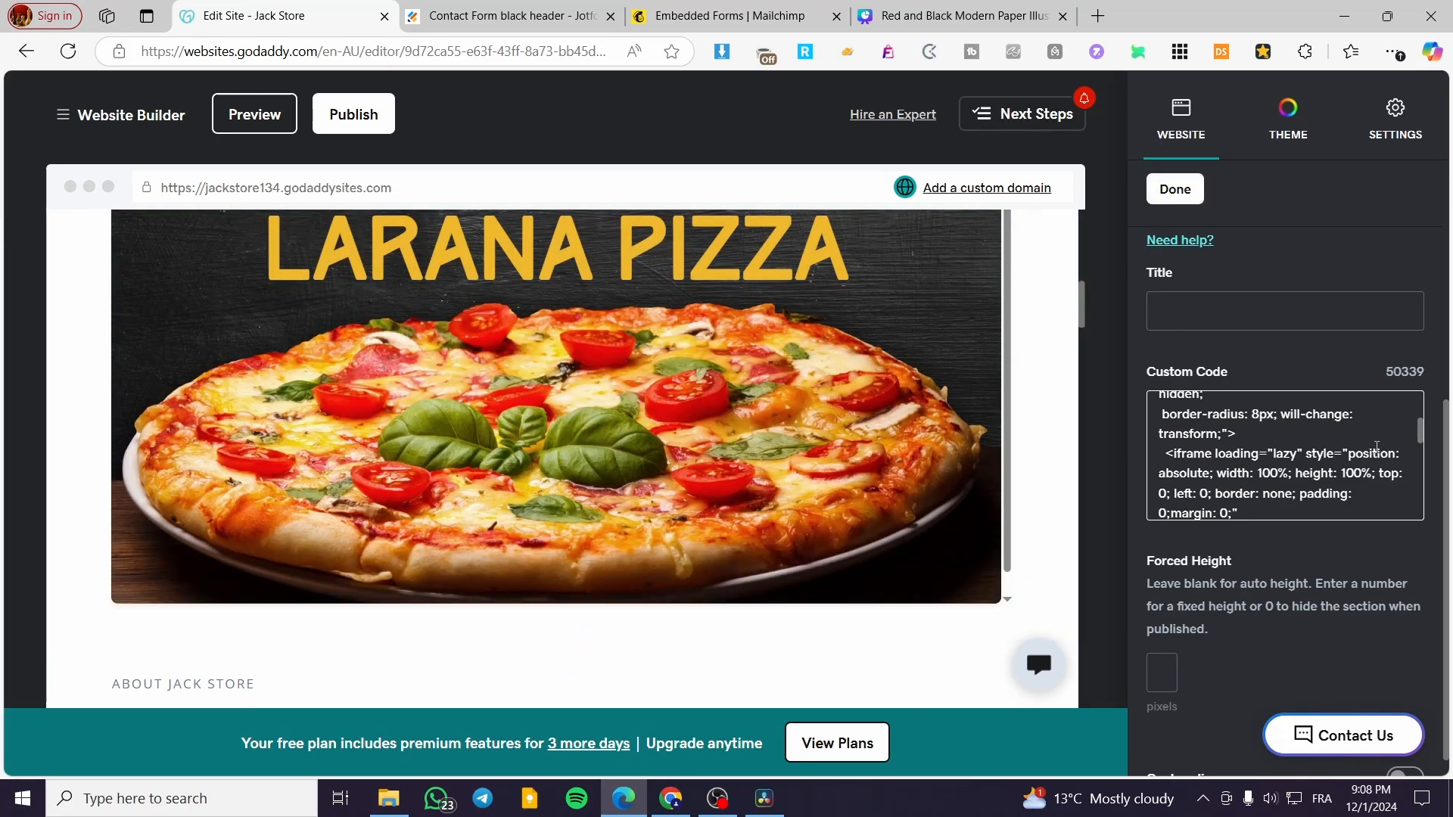
{"action": "scroll", "coordinate": [1377, 448], "scroll_direction": "down", "scroll_amount": 2}
{"action": "scroll", "coordinate": [1291, 441], "scroll_direction": "up", "scroll_amount": 2}
{"action": "scroll", "coordinate": [1272, 416], "scroll_direction": "down", "scroll_amount": 4}
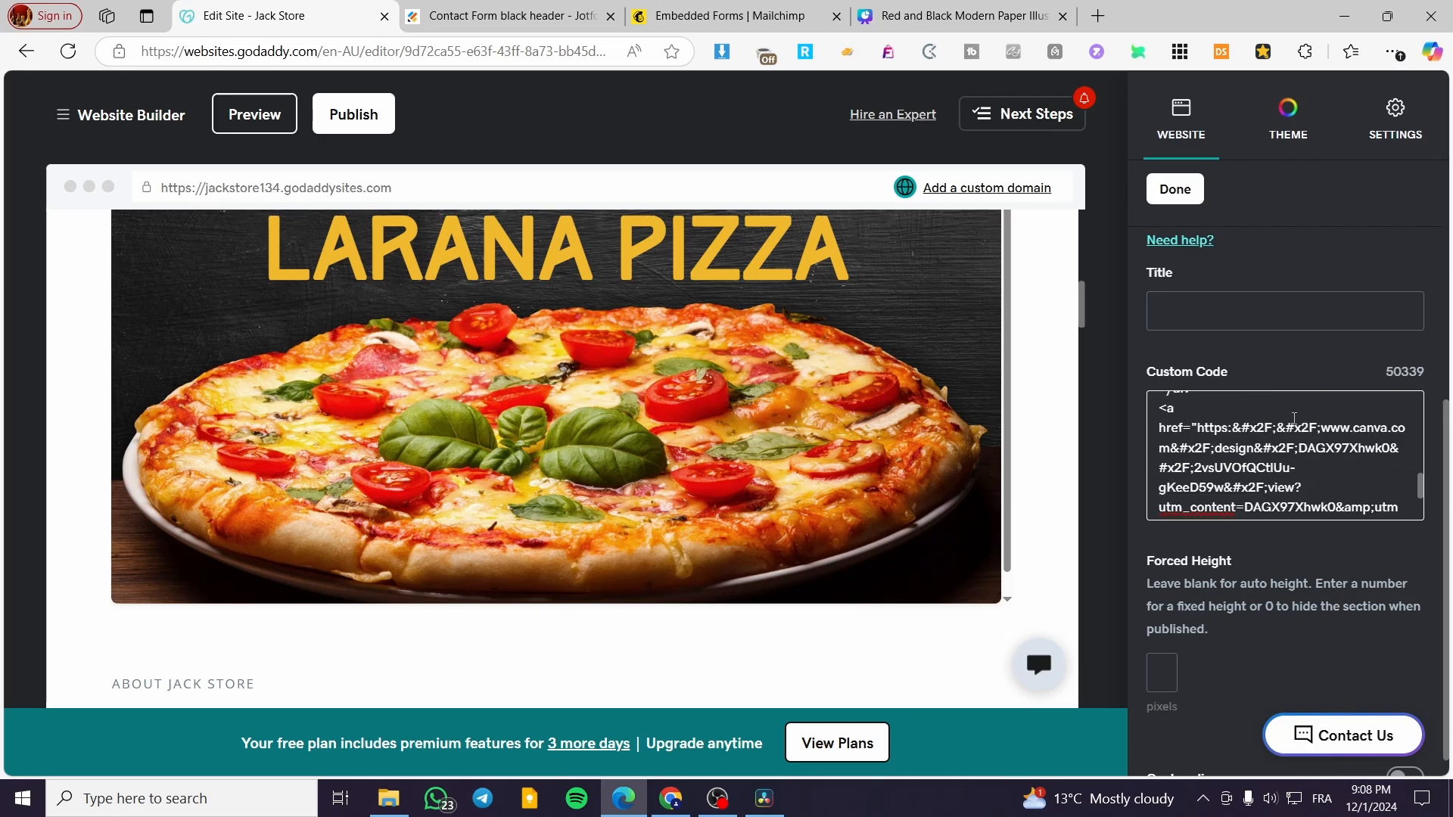
Check the Canva embed code and the pizza design on the page, and finish editing the HTML section
{"action": "scroll", "coordinate": [1241, 462], "scroll_direction": "down", "scroll_amount": 2}
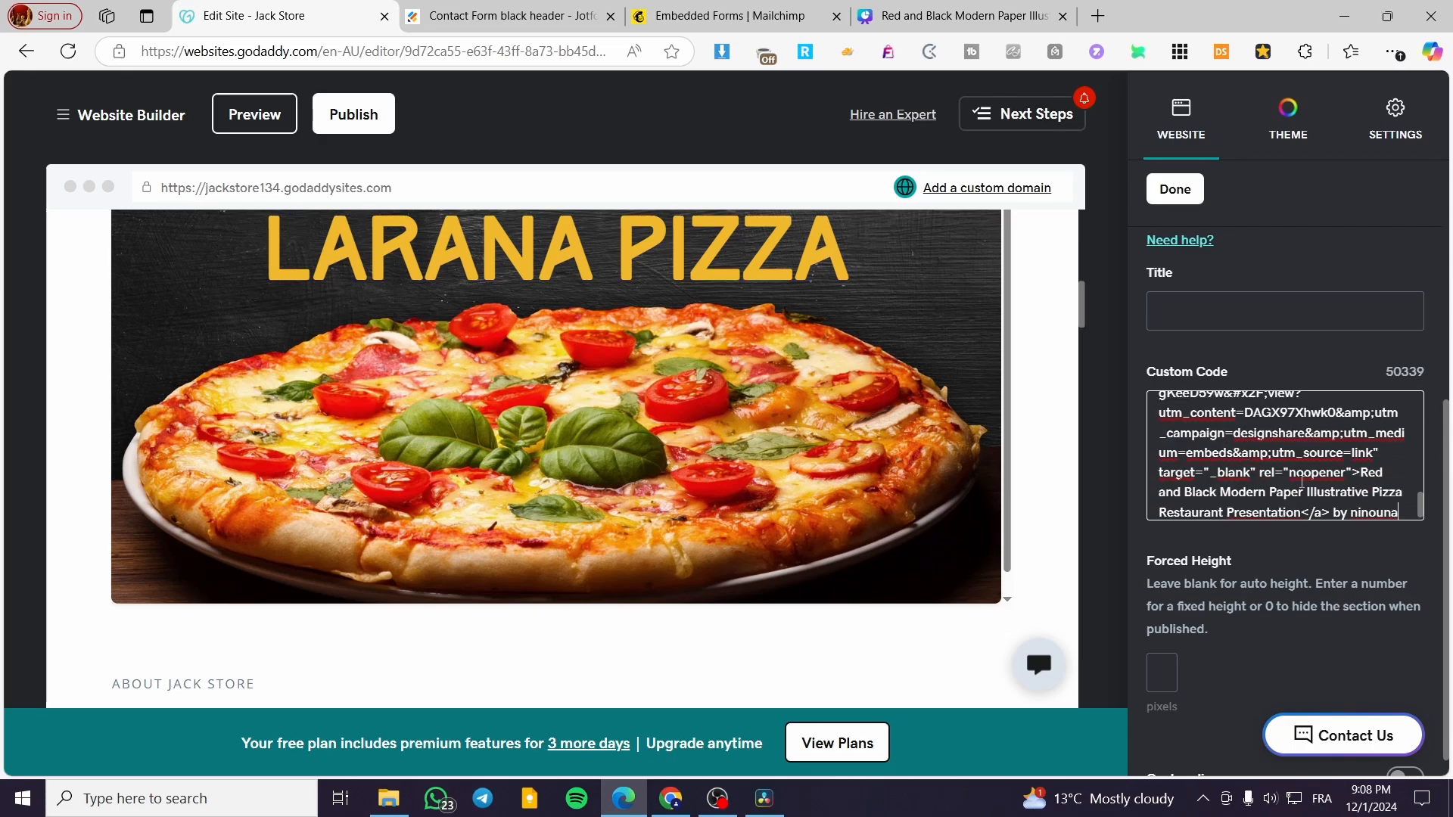
{"action": "scroll", "coordinate": [1302, 481], "scroll_direction": "down", "scroll_amount": 2}
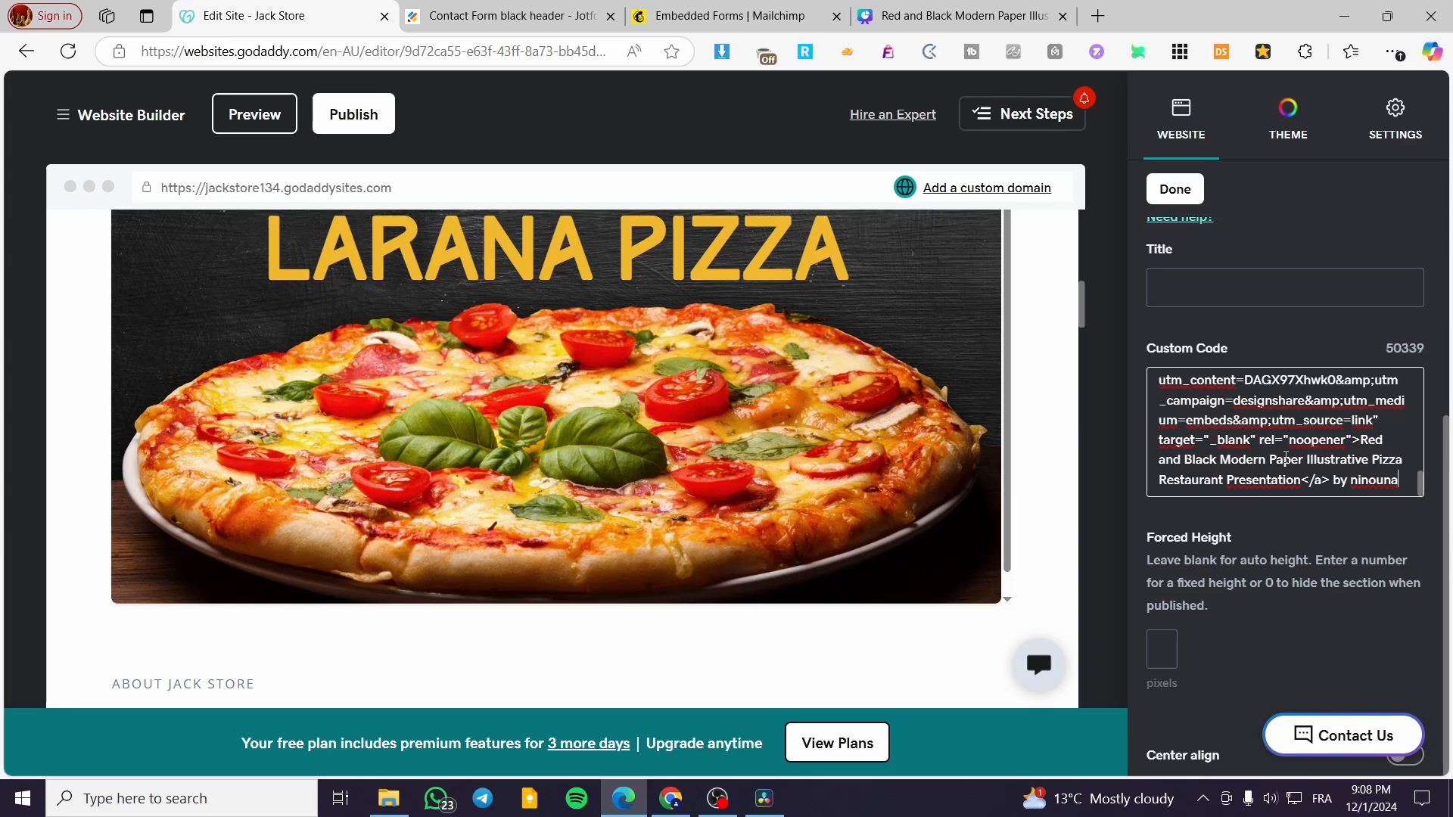
{"action": "scroll", "coordinate": [947, 479], "scroll_direction": "up", "scroll_amount": 1}
{"action": "scroll", "coordinate": [947, 479], "scroll_direction": "down", "scroll_amount": 1}
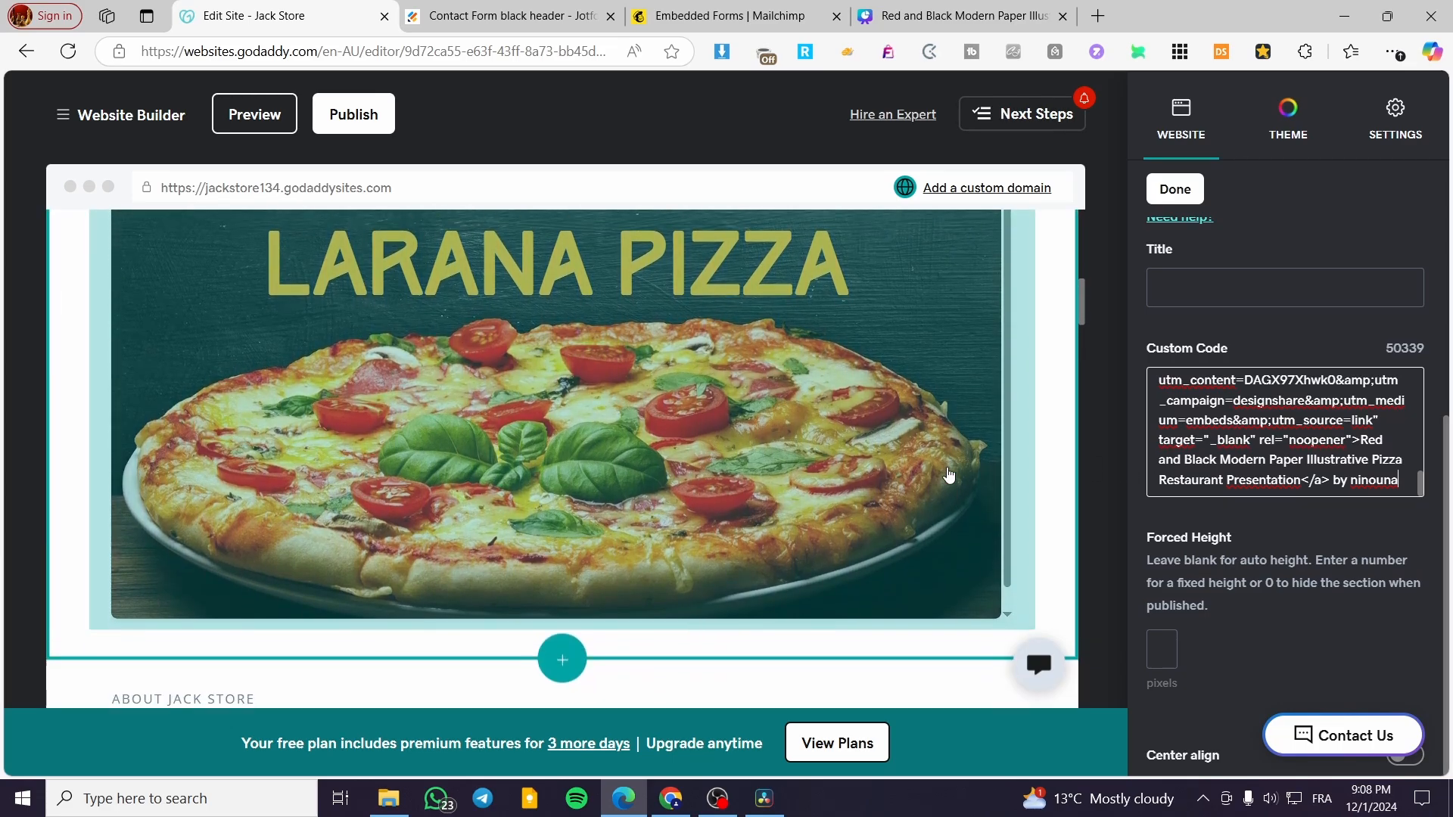
{"action": "scroll", "coordinate": [931, 478], "scroll_direction": "up", "scroll_amount": 3}
{"action": "scroll", "coordinate": [932, 479], "scroll_direction": "up", "scroll_amount": 1}
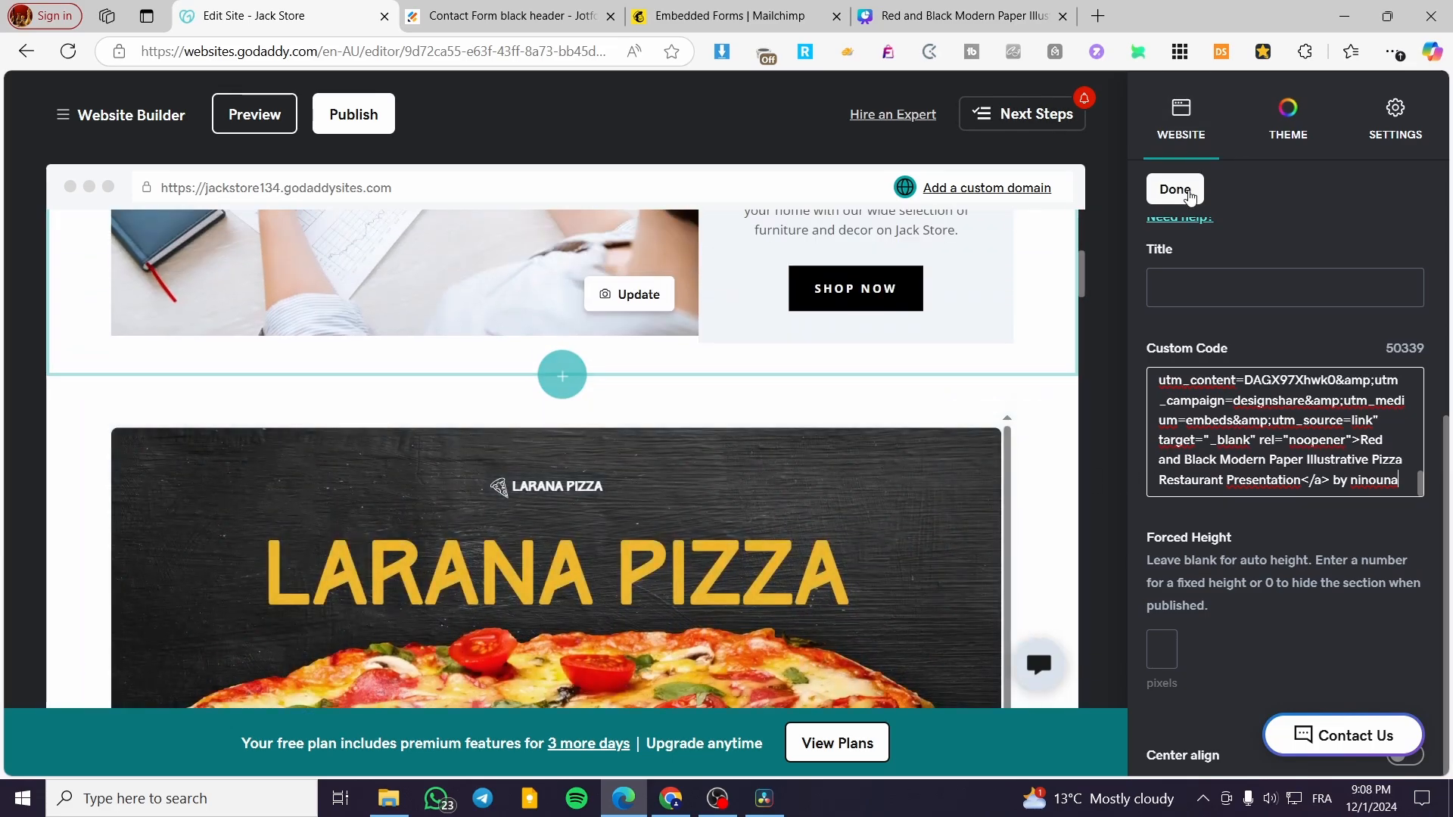
{"action": "left_click", "coordinate": [1185, 192]}
Reopen the HTML section with the pizza design, give it the title "Pizza Review" and finish editing
{"action": "scroll", "coordinate": [918, 468], "scroll_direction": "down", "scroll_amount": 2}
{"action": "left_click", "coordinate": [961, 577]}
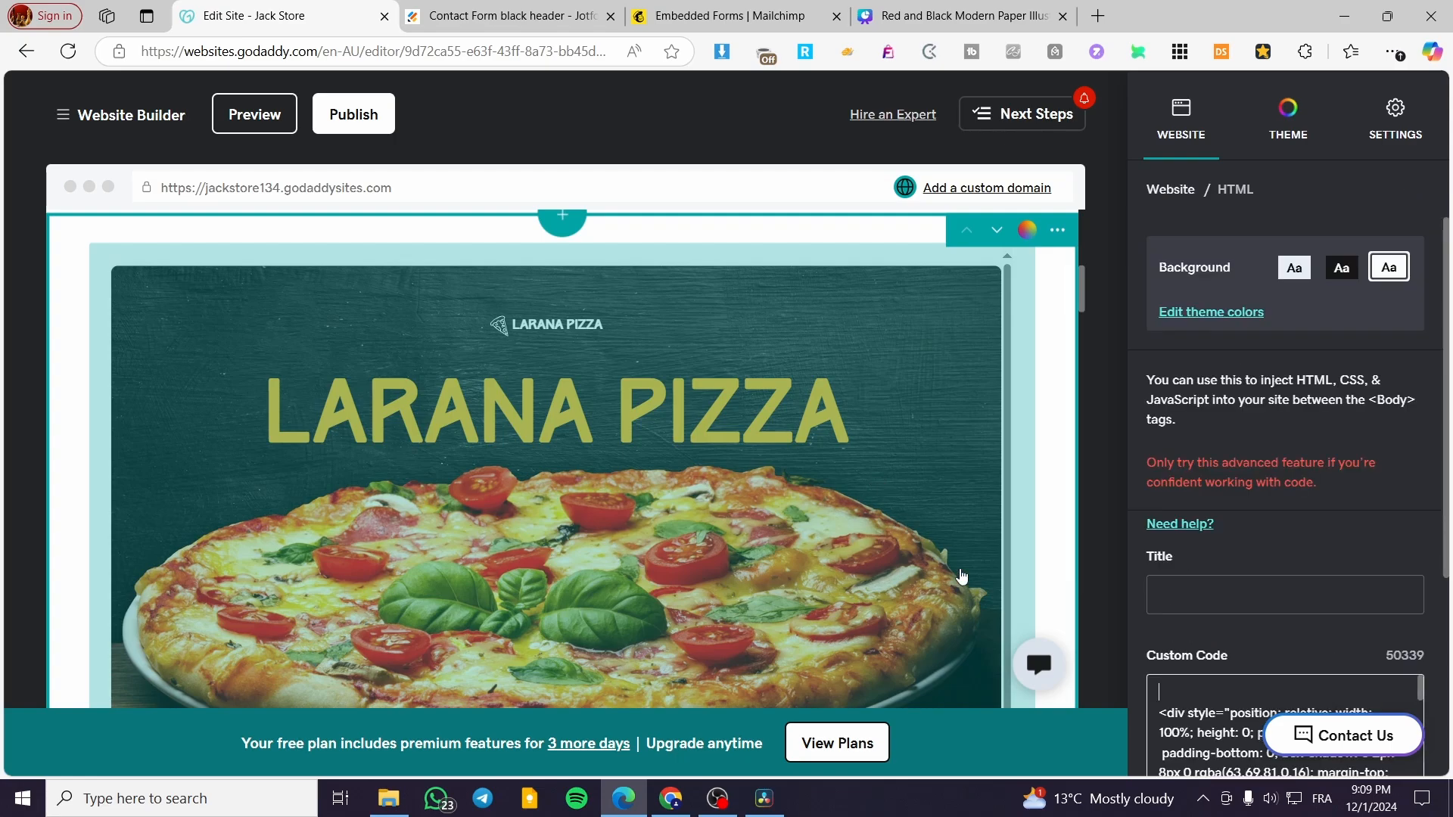
{"action": "scroll", "coordinate": [975, 536], "scroll_direction": "down", "scroll_amount": 3}
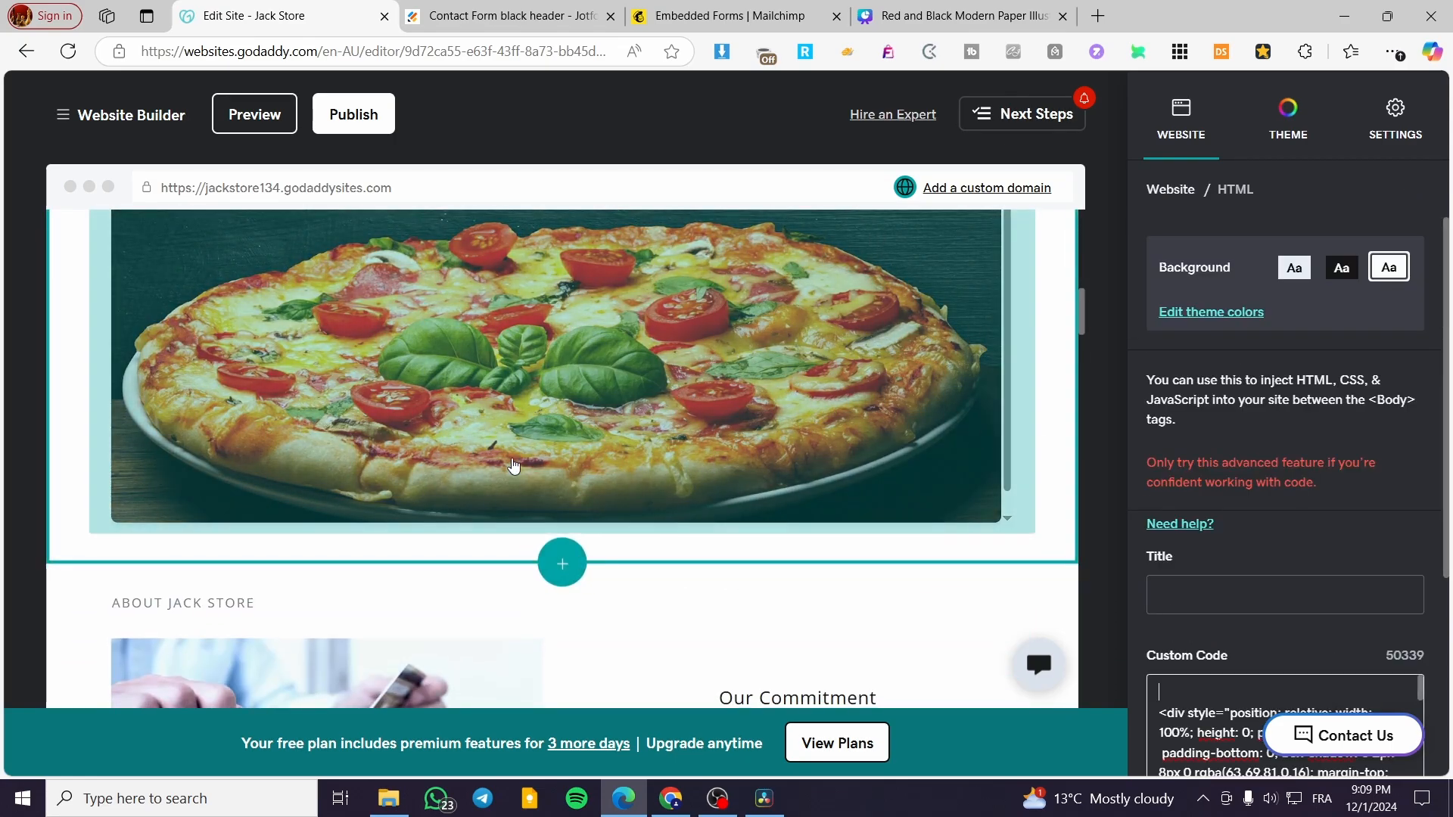
{"action": "left_click", "coordinate": [1191, 596]}
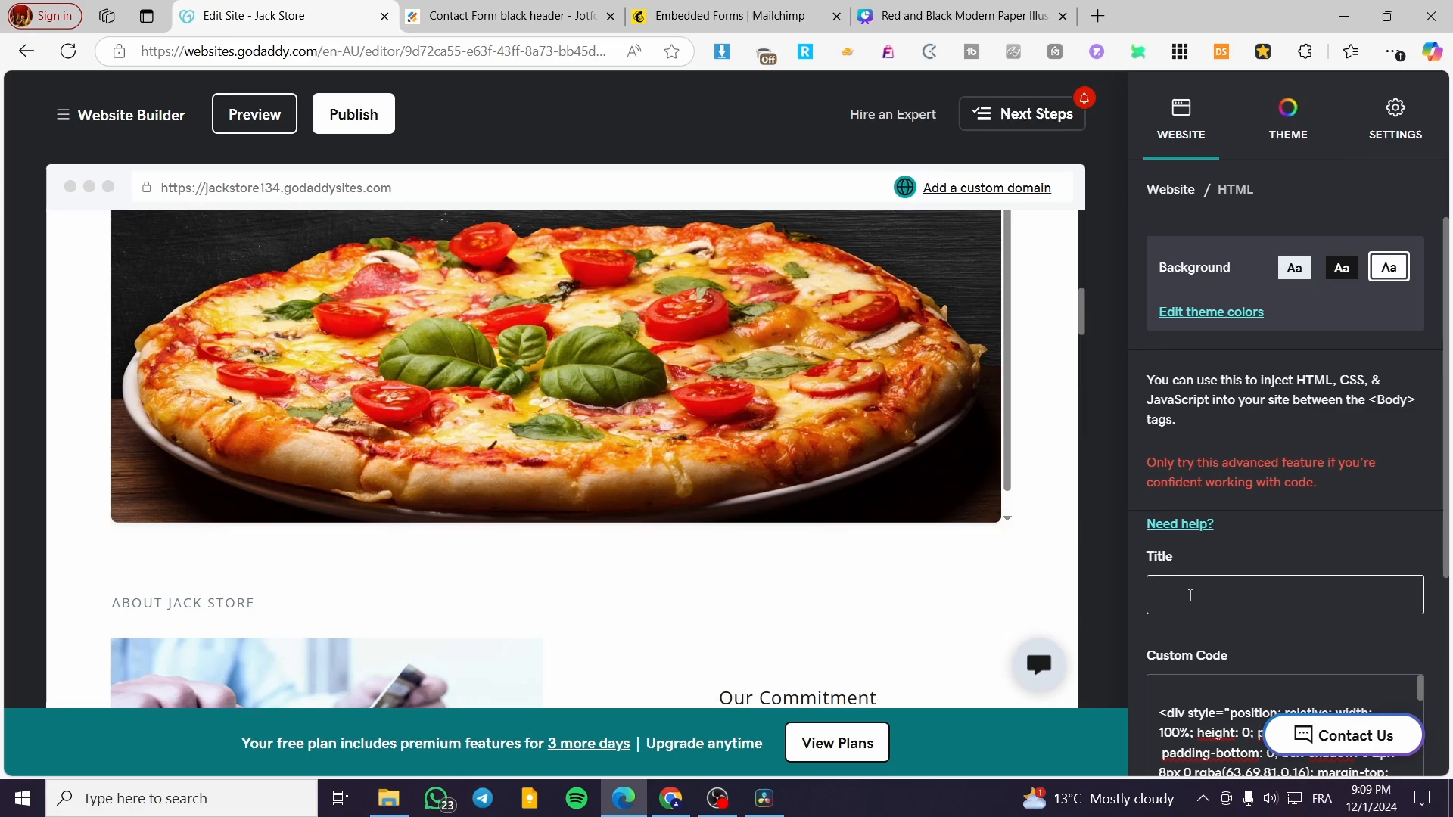
{"action": "type", "text": "Pizza"}
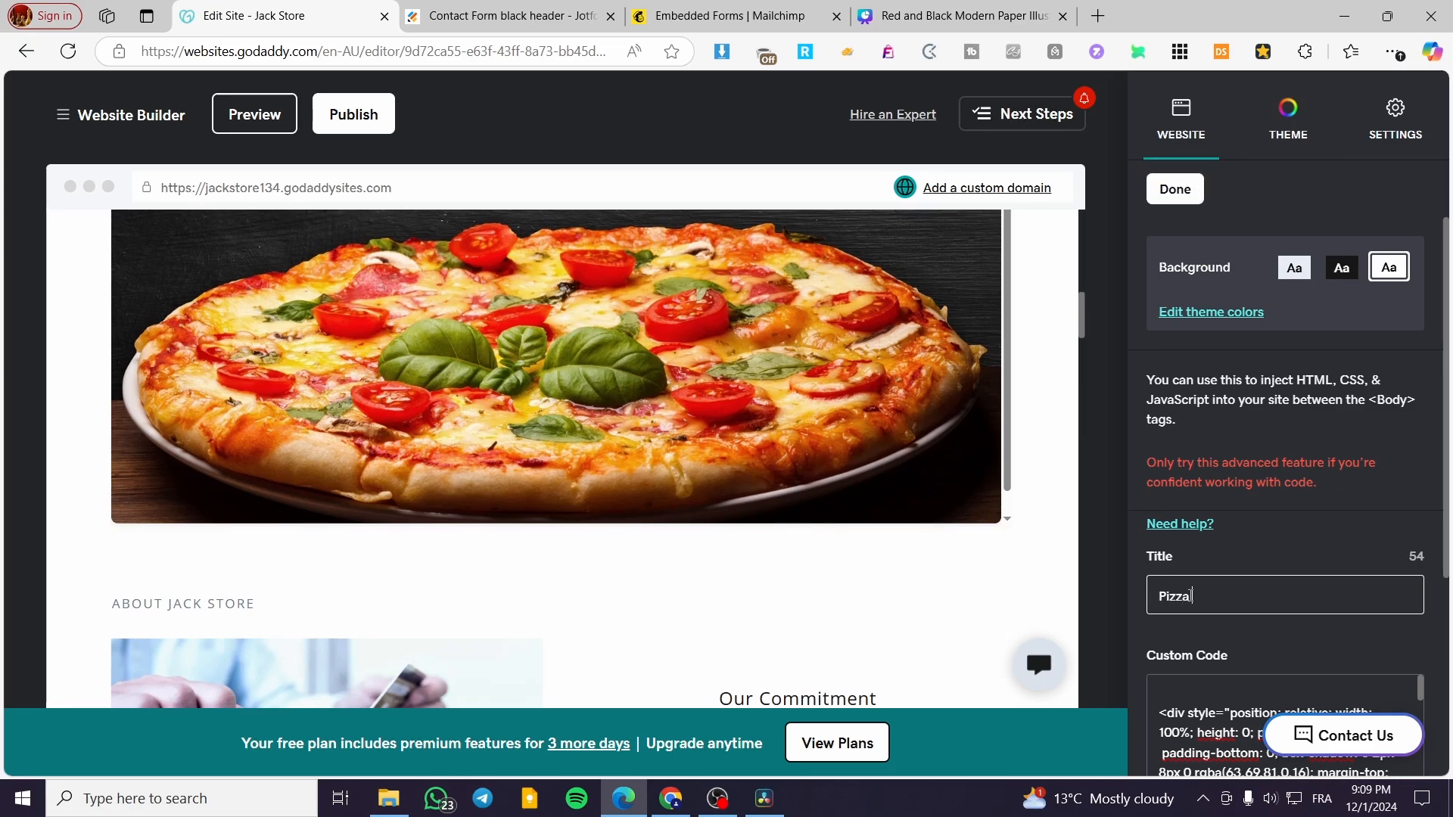
{"action": "type", "text": " Review"}
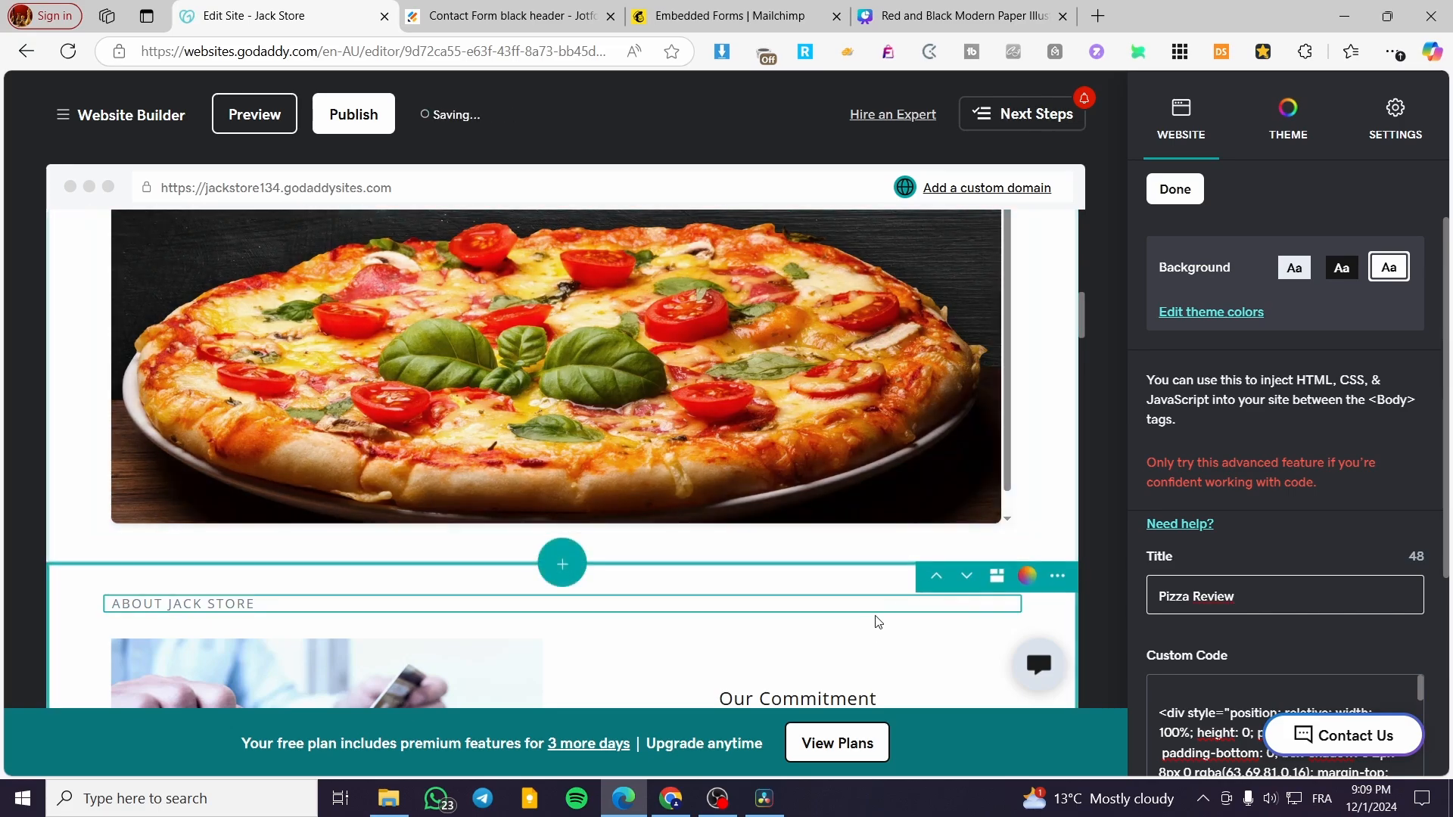
{"action": "scroll", "coordinate": [868, 621], "scroll_direction": "up", "scroll_amount": 5}
{"action": "left_click", "coordinate": [1175, 189]}
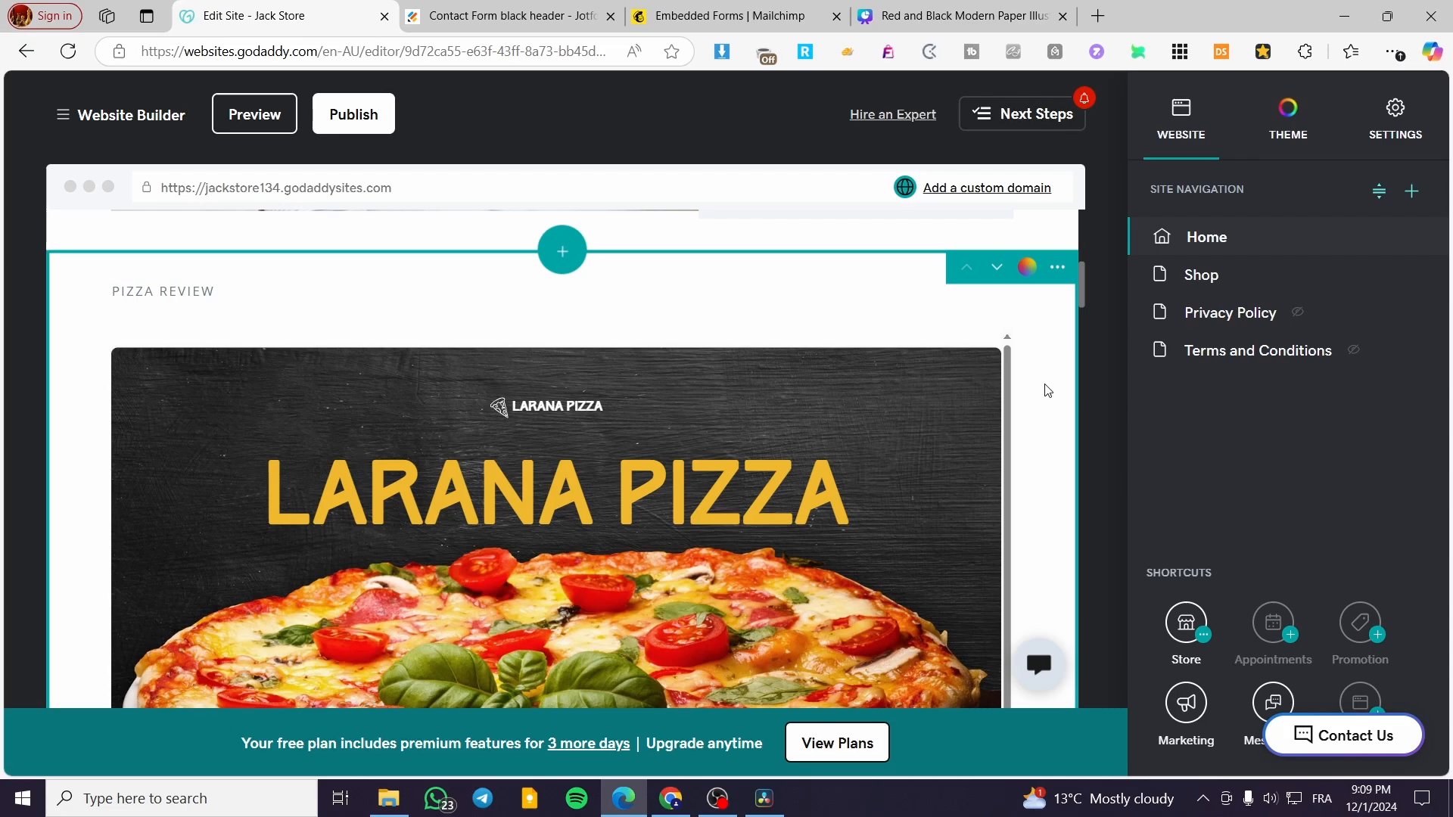
Look over the home page around the embedded design and check the section options of About Jack Store
{"action": "scroll", "coordinate": [1046, 386], "scroll_direction": "up", "scroll_amount": 5}
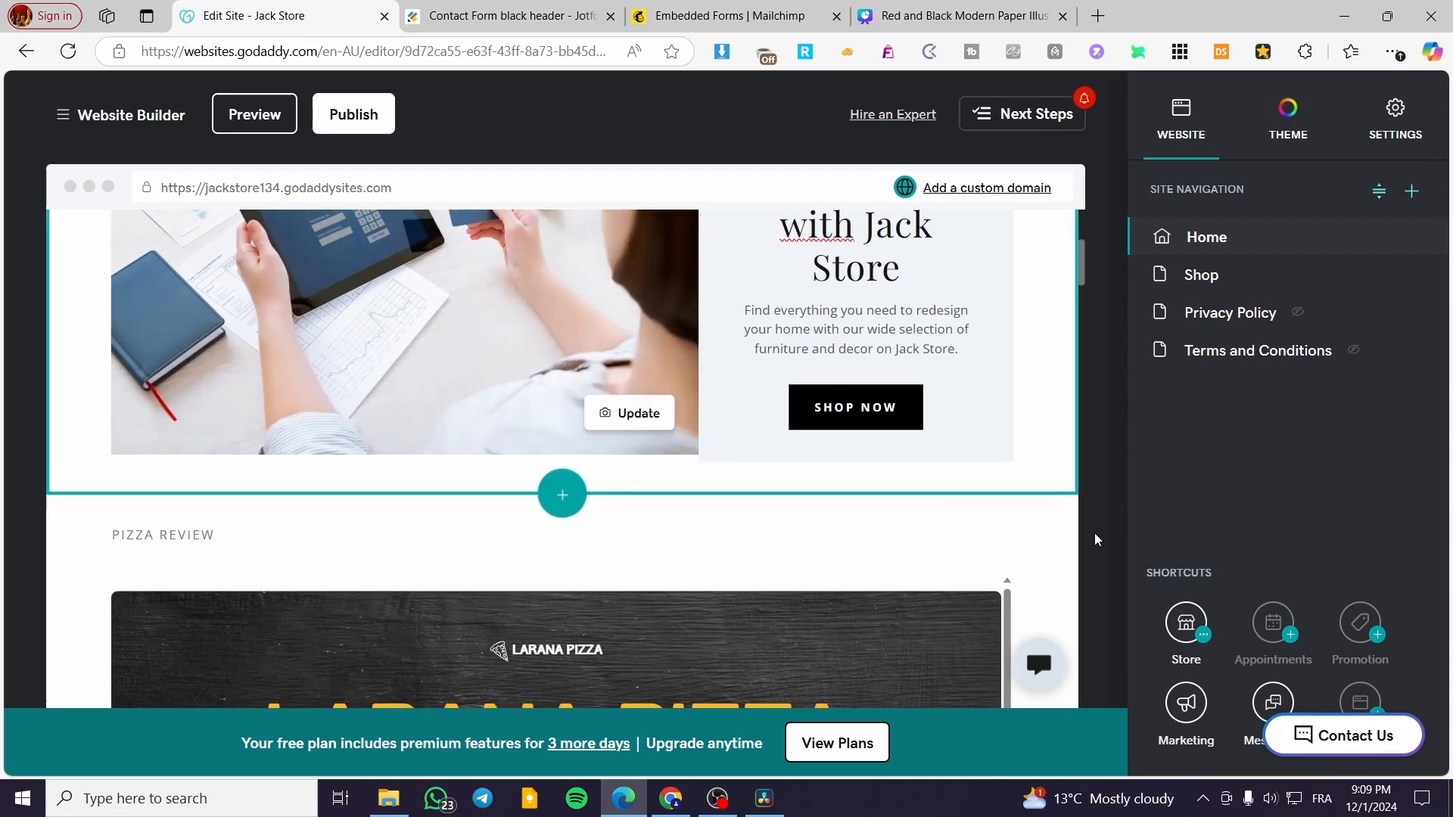
{"action": "scroll", "coordinate": [1031, 273], "scroll_direction": "up", "scroll_amount": 2}
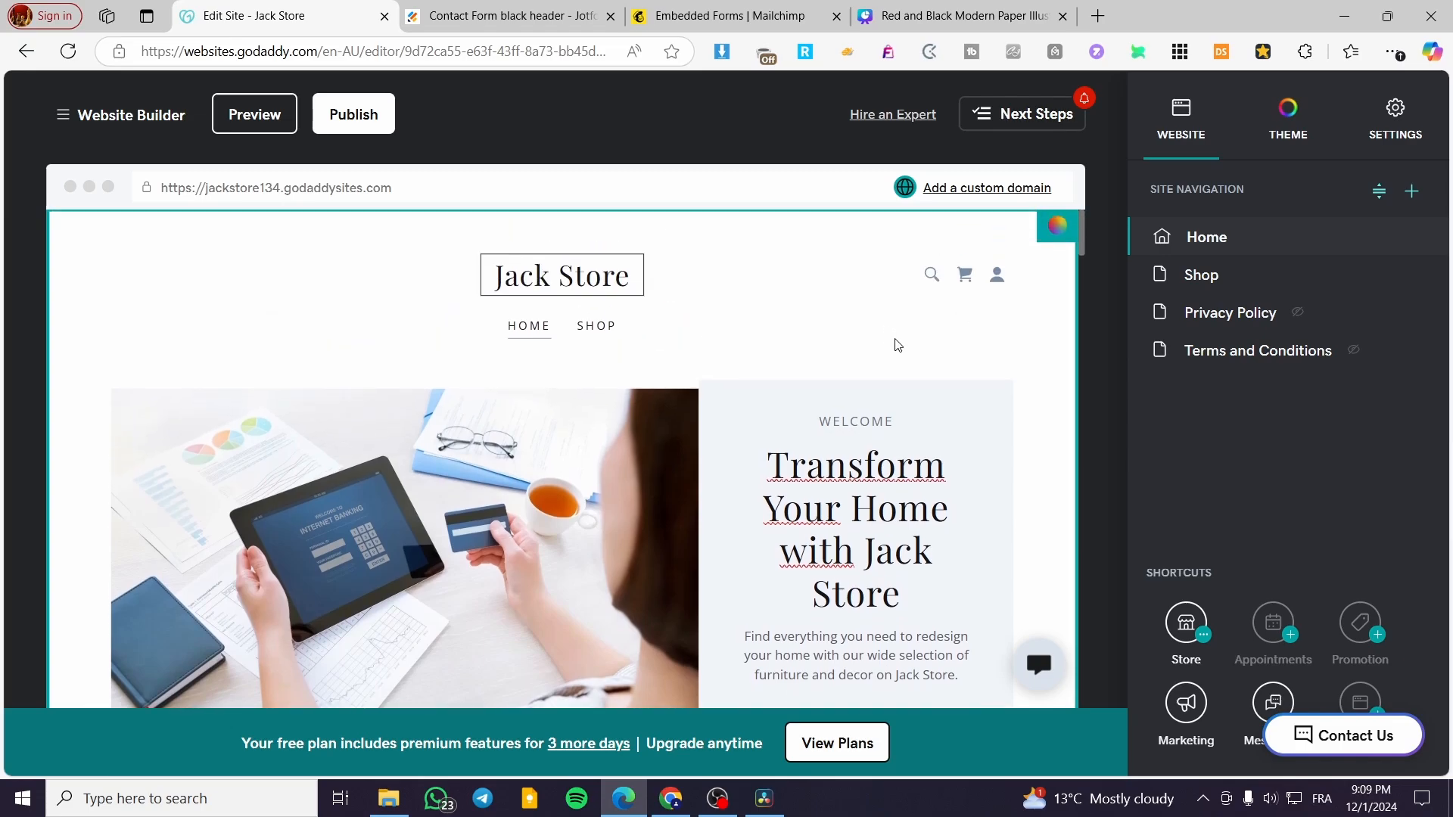
{"action": "scroll", "coordinate": [1020, 387], "scroll_direction": "down", "scroll_amount": 10}
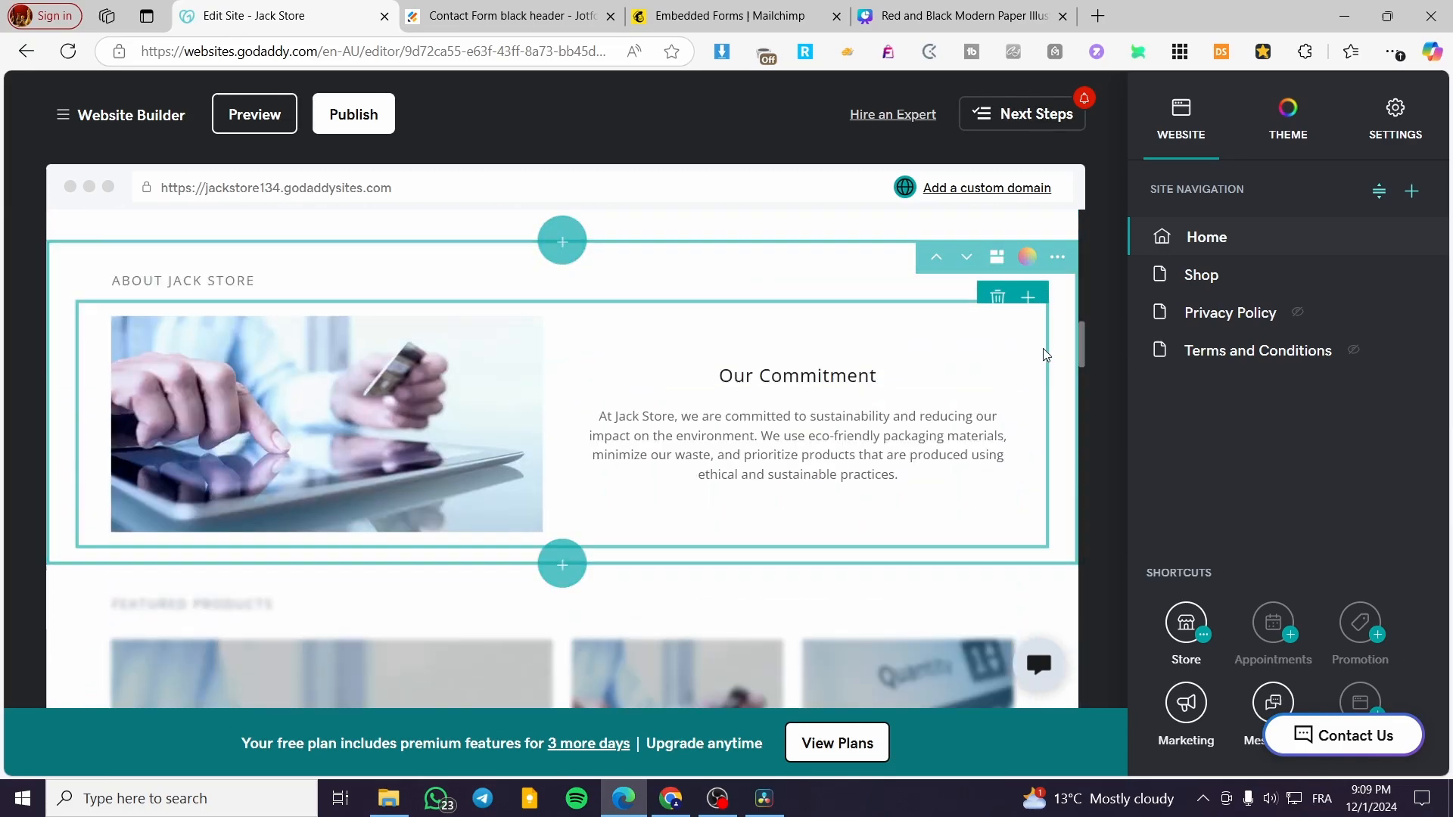
{"action": "left_click", "coordinate": [1066, 262]}
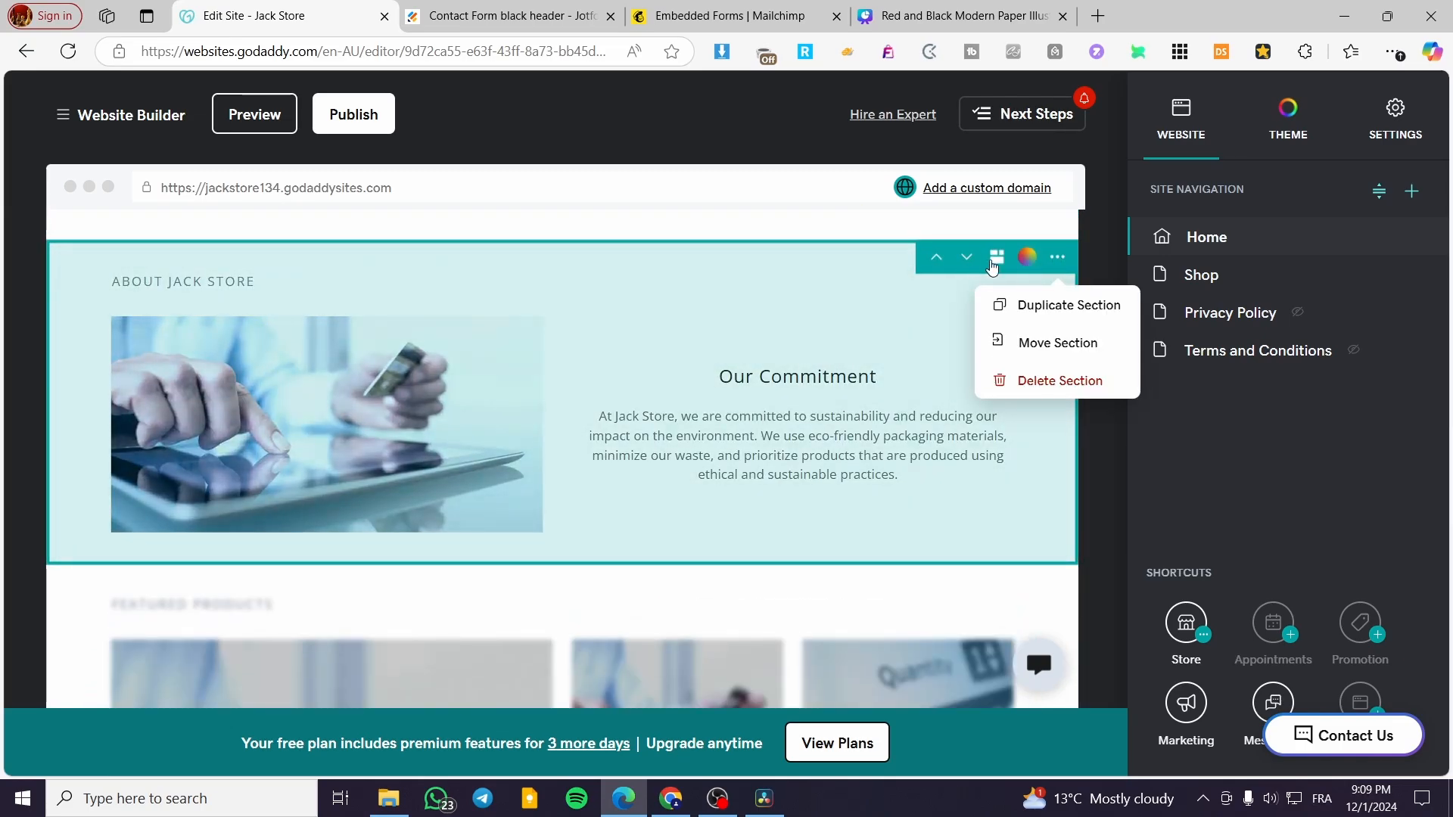
{"action": "left_click", "coordinate": [1027, 259]}
Open the website's settings and examine the site profile and analytics and tracking options
{"action": "left_click", "coordinate": [1395, 118]}
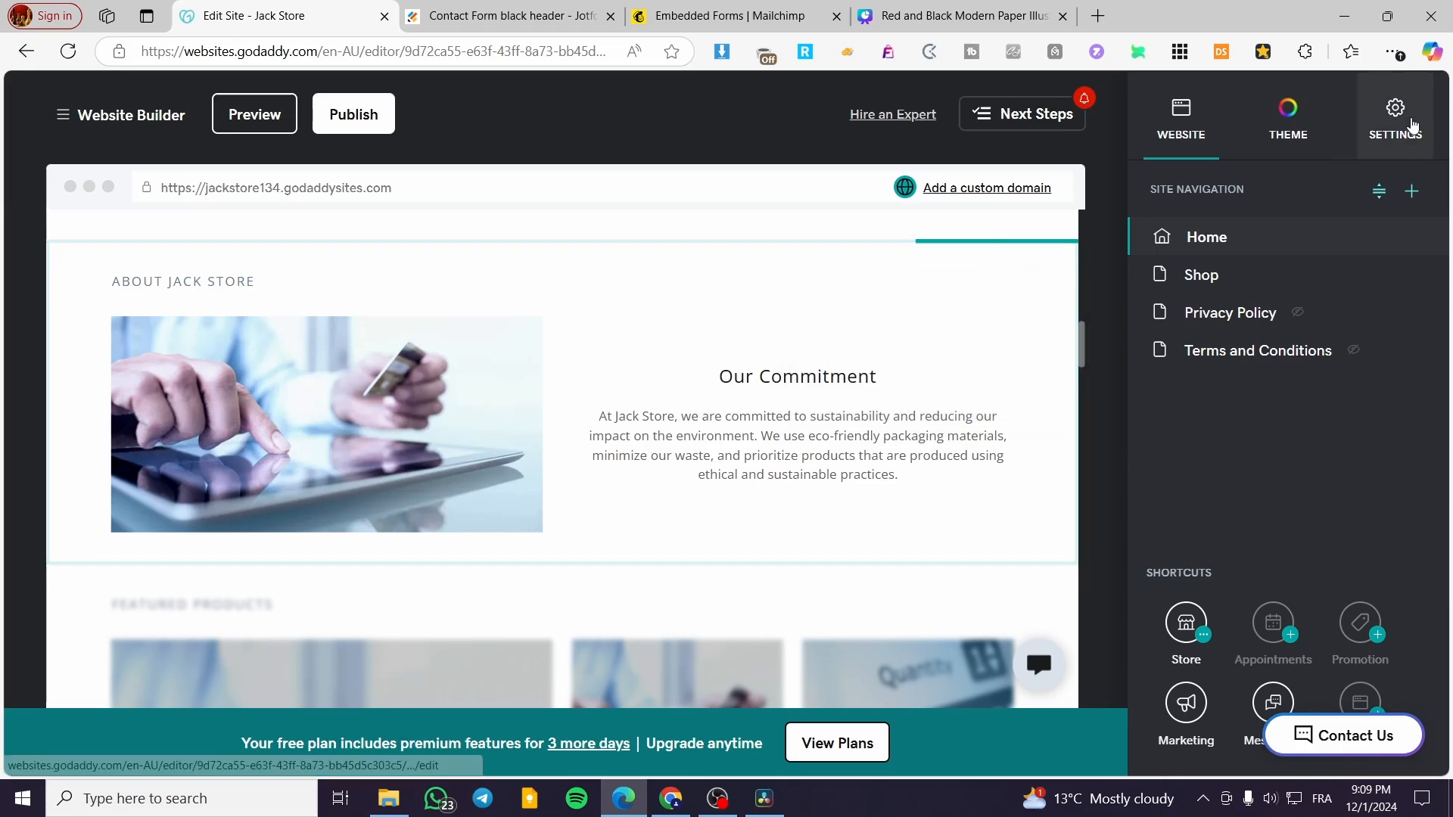
{"action": "scroll", "coordinate": [1299, 383], "scroll_direction": "down", "scroll_amount": 1}
{"action": "scroll", "coordinate": [1298, 390], "scroll_direction": "down", "scroll_amount": 3}
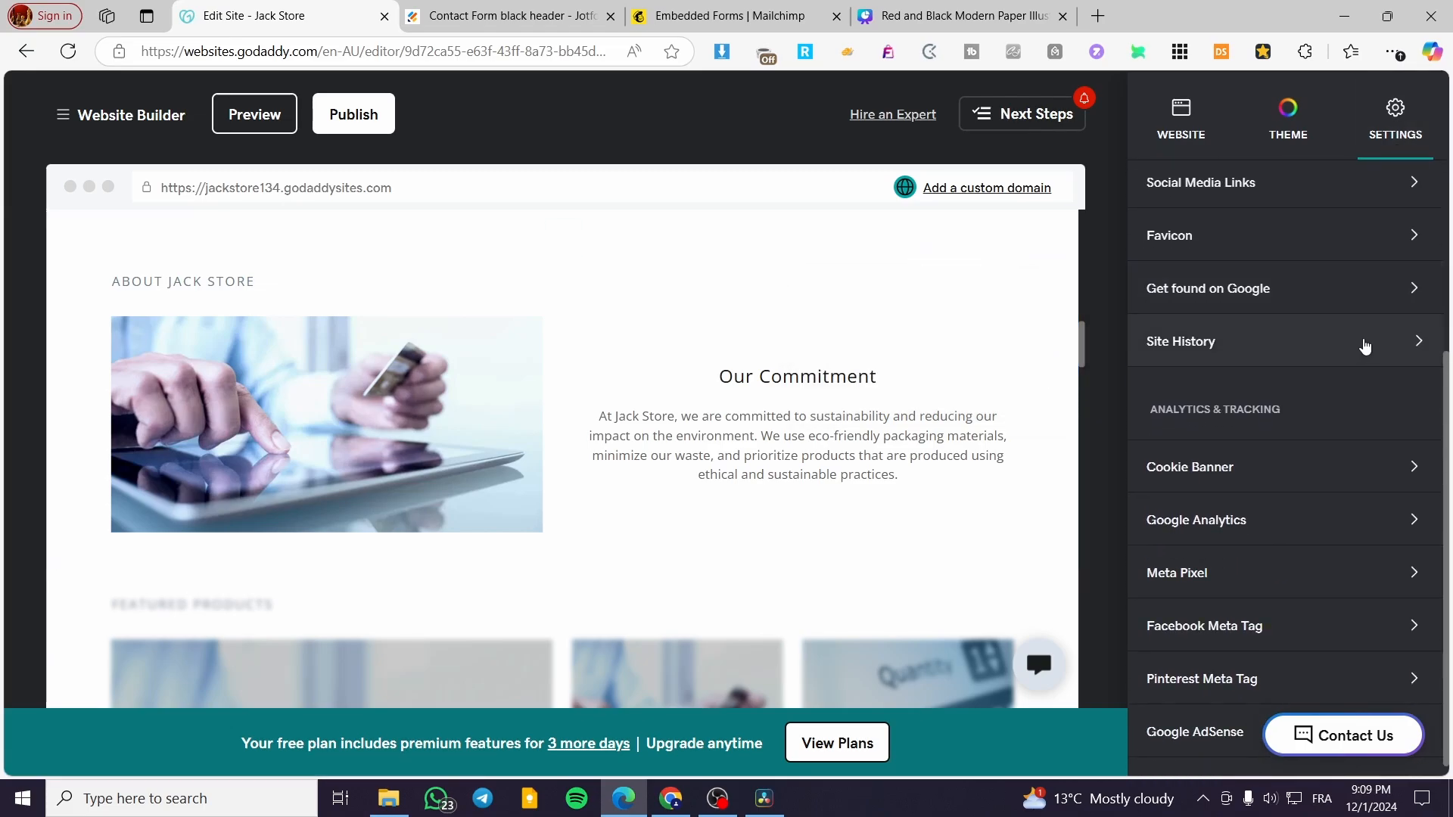
{"action": "scroll", "coordinate": [1363, 347], "scroll_direction": "up", "scroll_amount": 2}
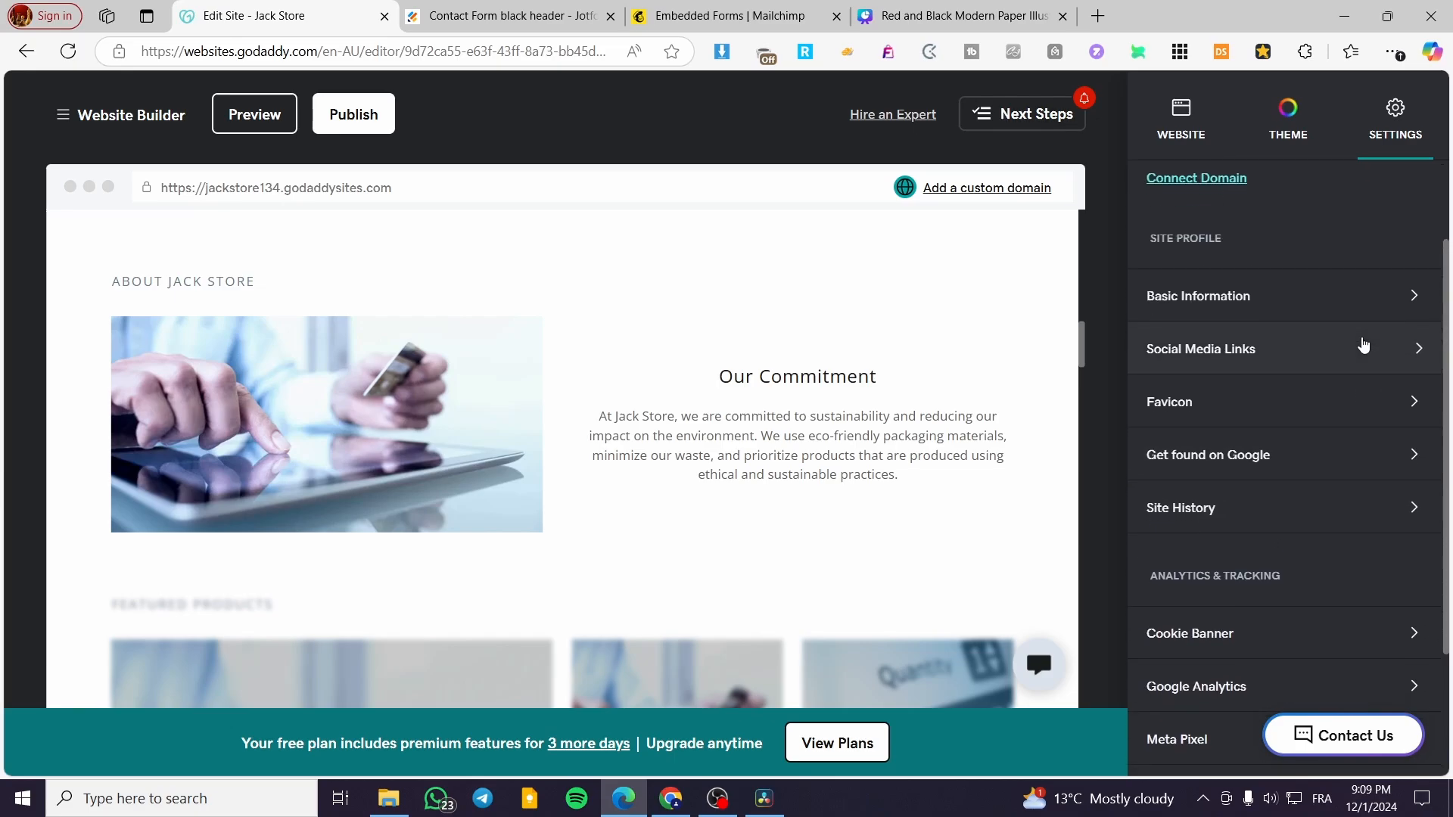
{"action": "scroll", "coordinate": [1363, 346], "scroll_direction": "down", "scroll_amount": 1}
{"action": "scroll", "coordinate": [1362, 346], "scroll_direction": "up", "scroll_amount": 4}
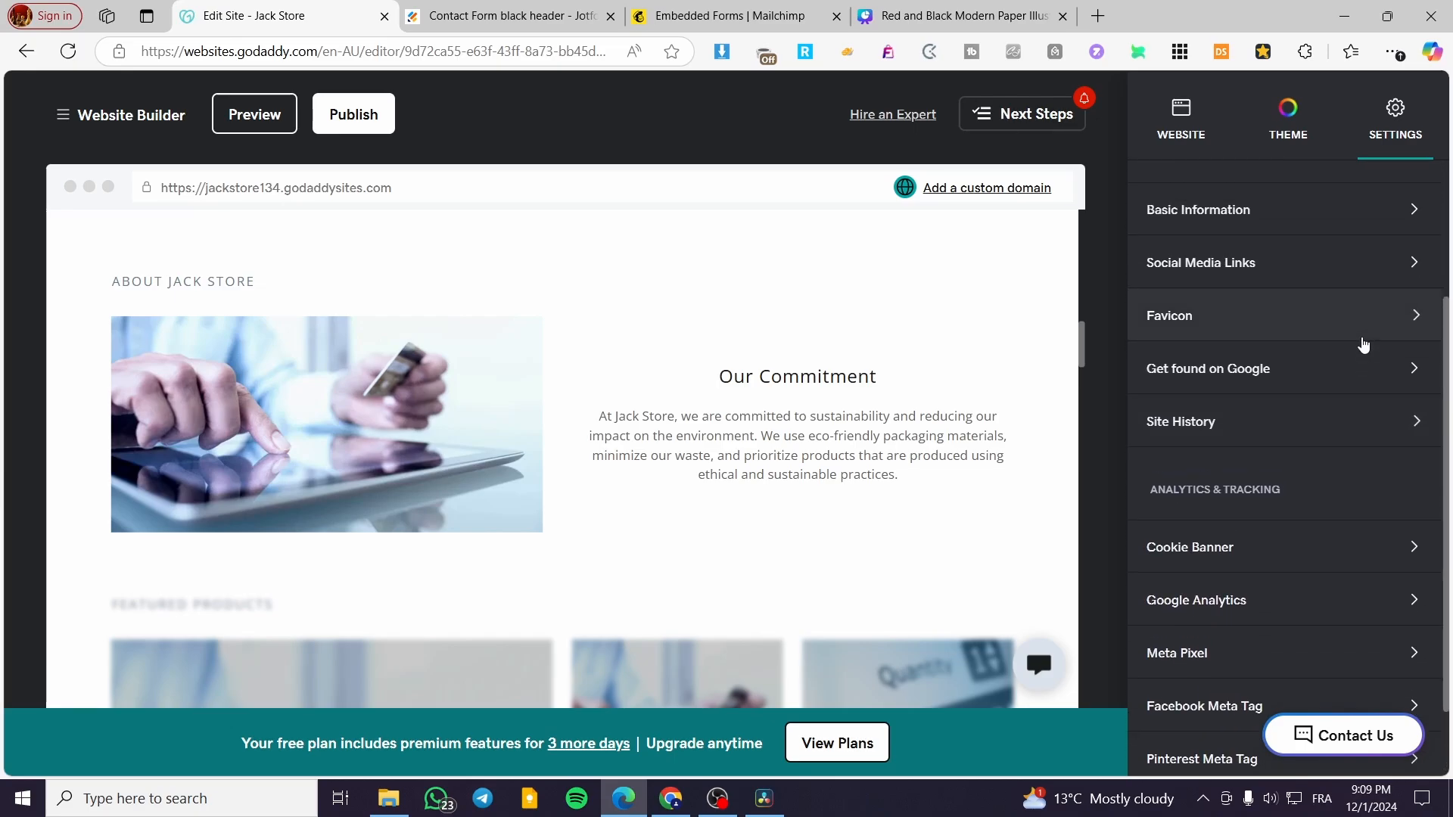